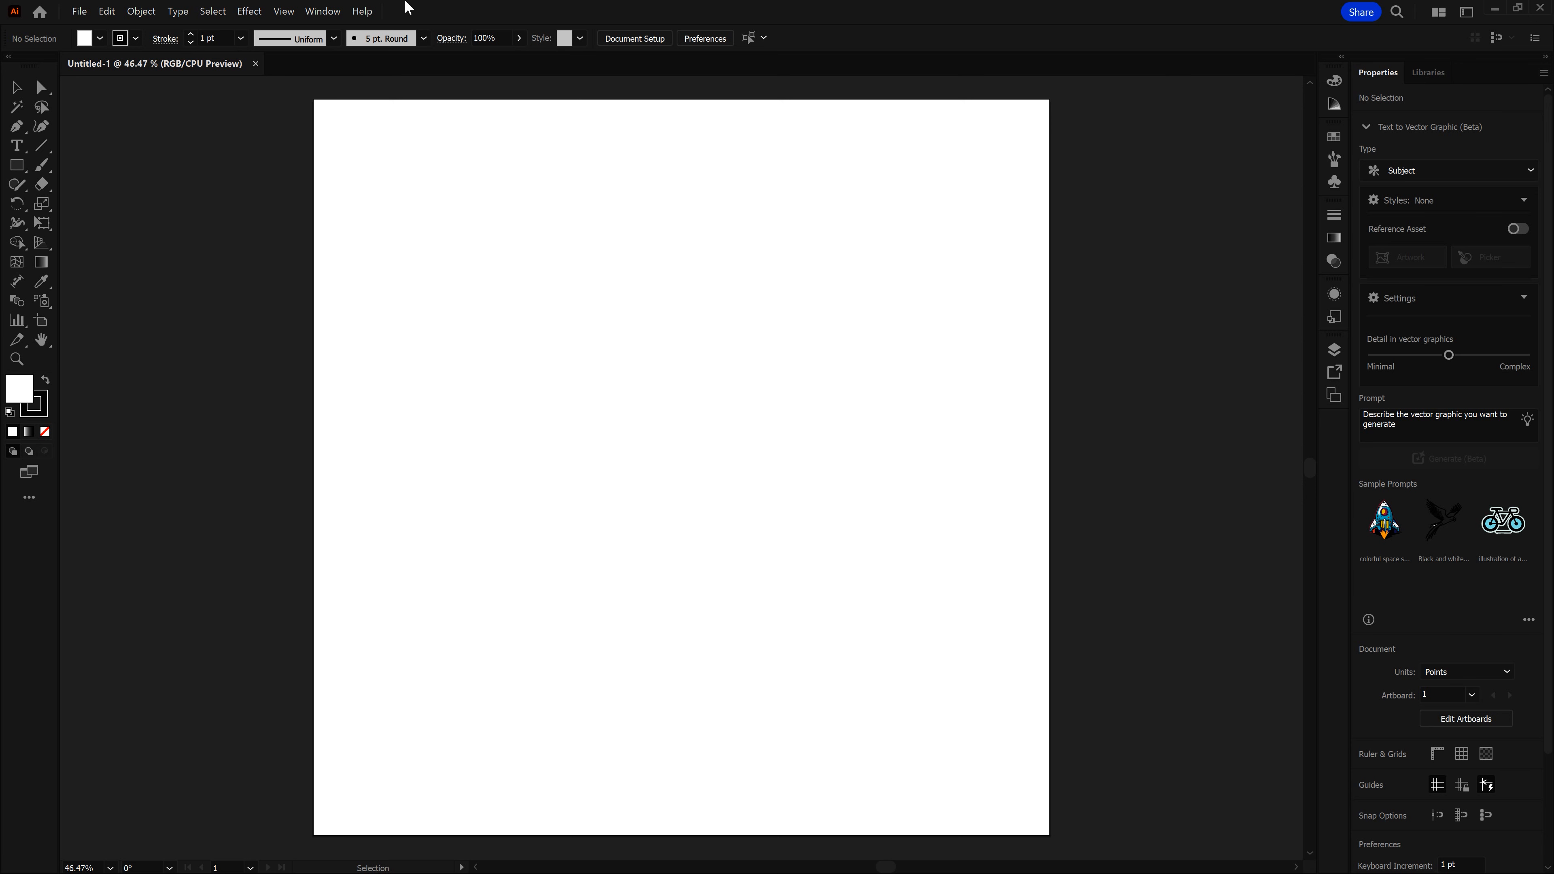
# Step: Place the image Box.jpg on the artboard as a linked file
pyautogui.click(80, 11)
pyautogui.click(179, 302)
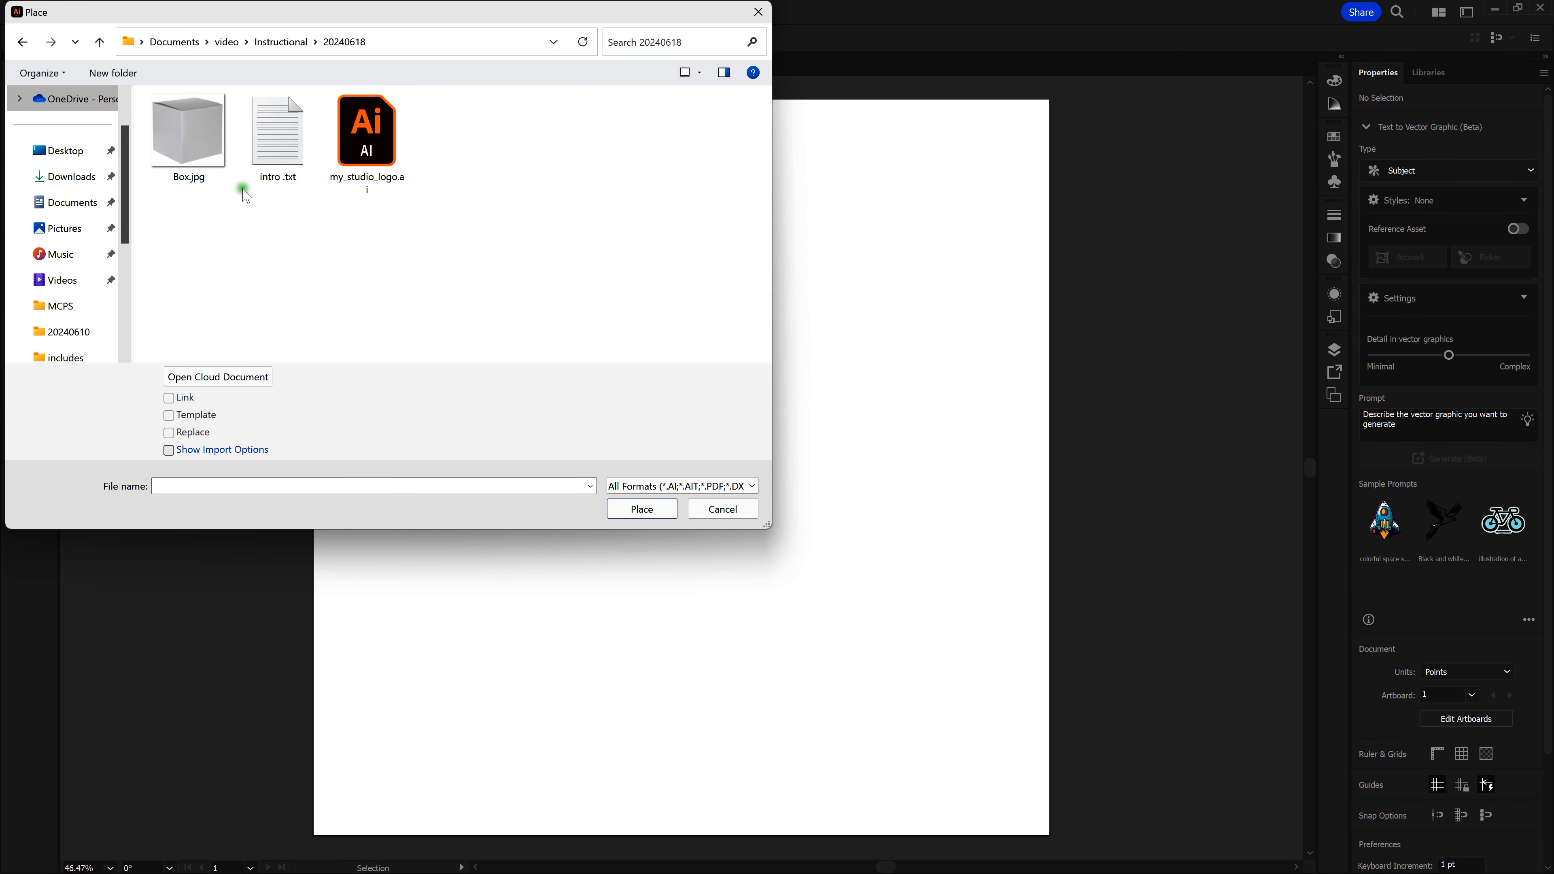
pyautogui.click(186, 138)
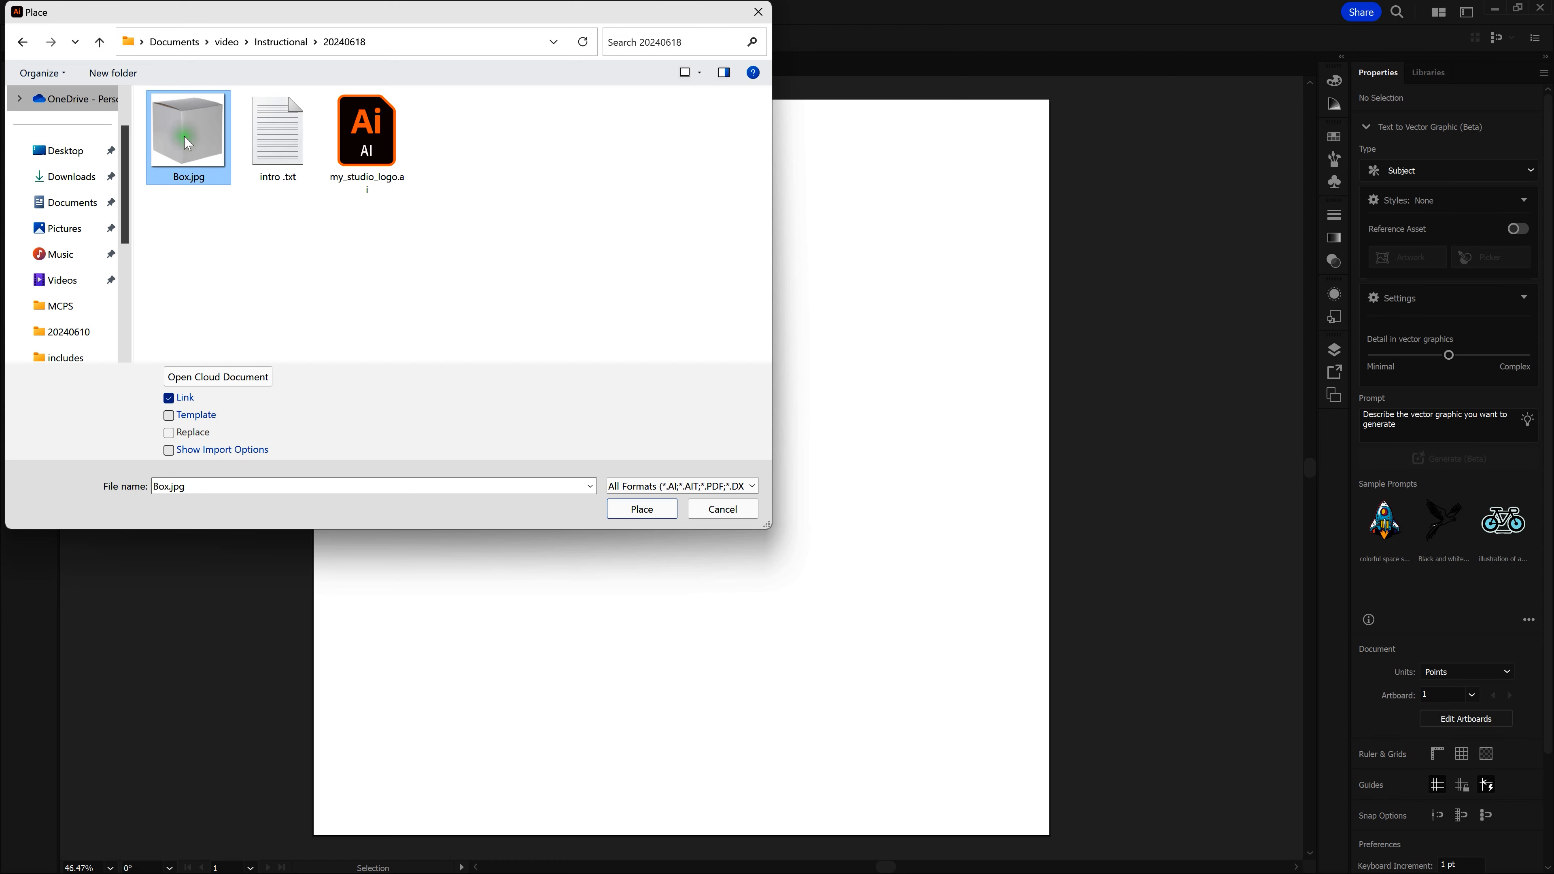
pyautogui.doubleClick(188, 142)
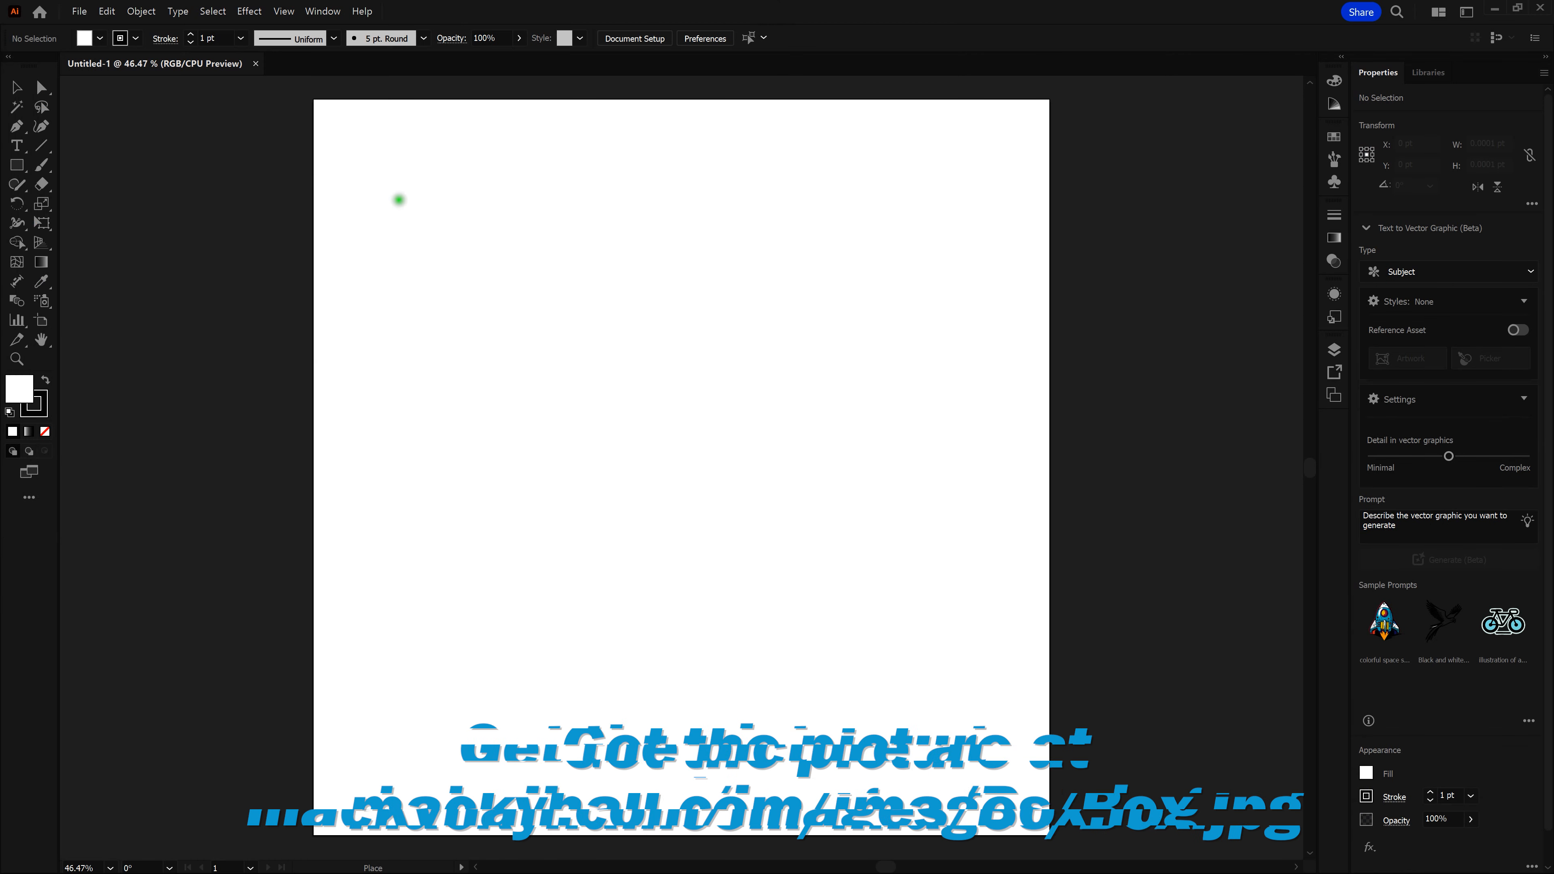
pyautogui.click(442, 197)
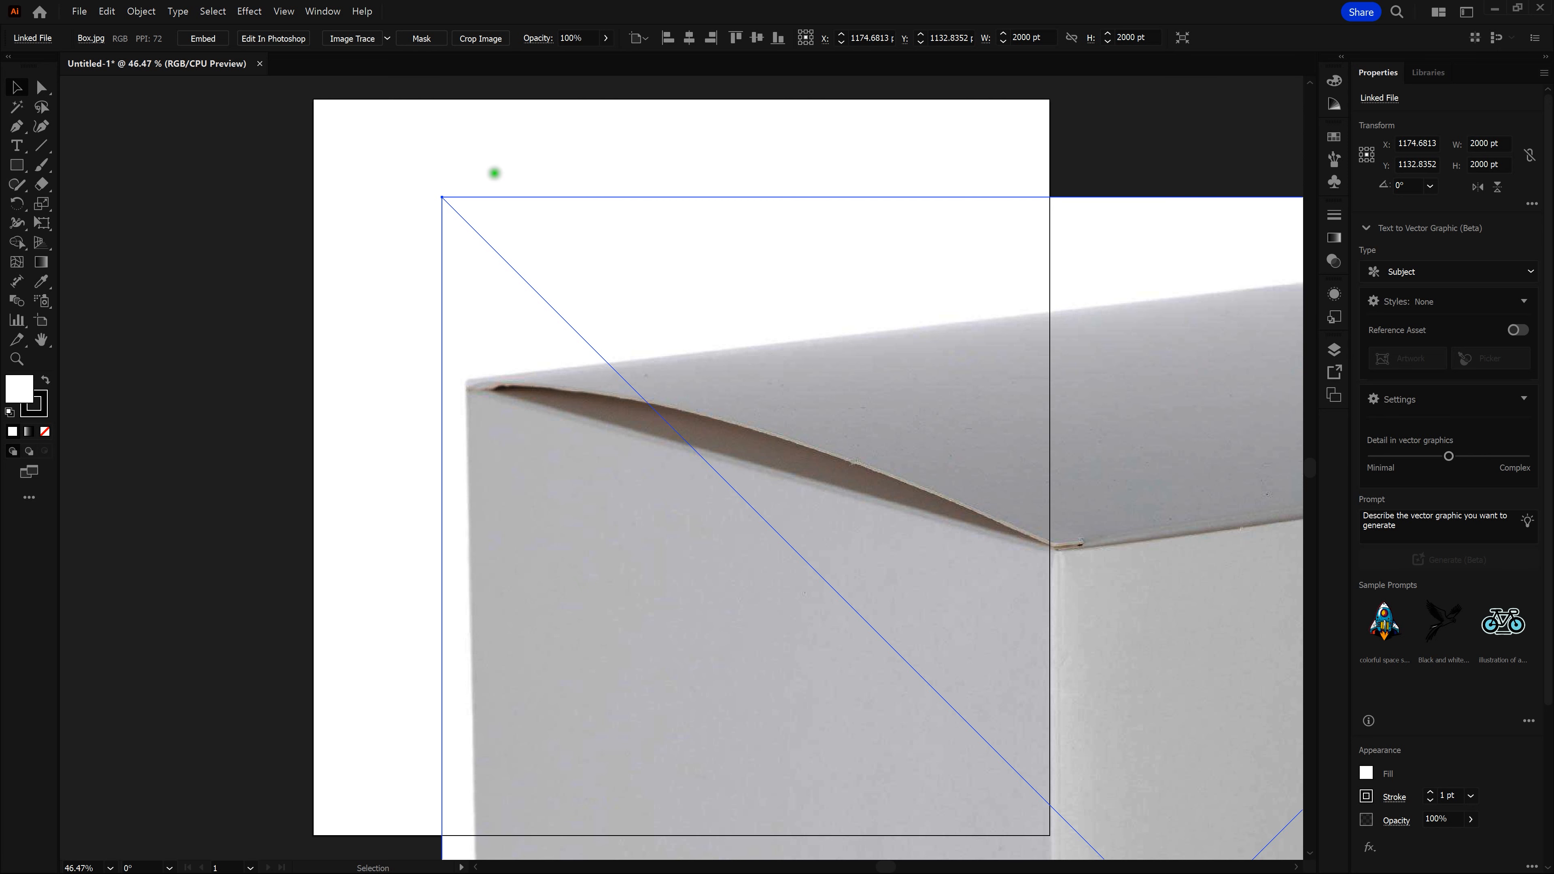
# Step: Align the placed box image to the horizontal and vertical centre of the artboard
pyautogui.click(689, 38)
pyautogui.click(756, 38)
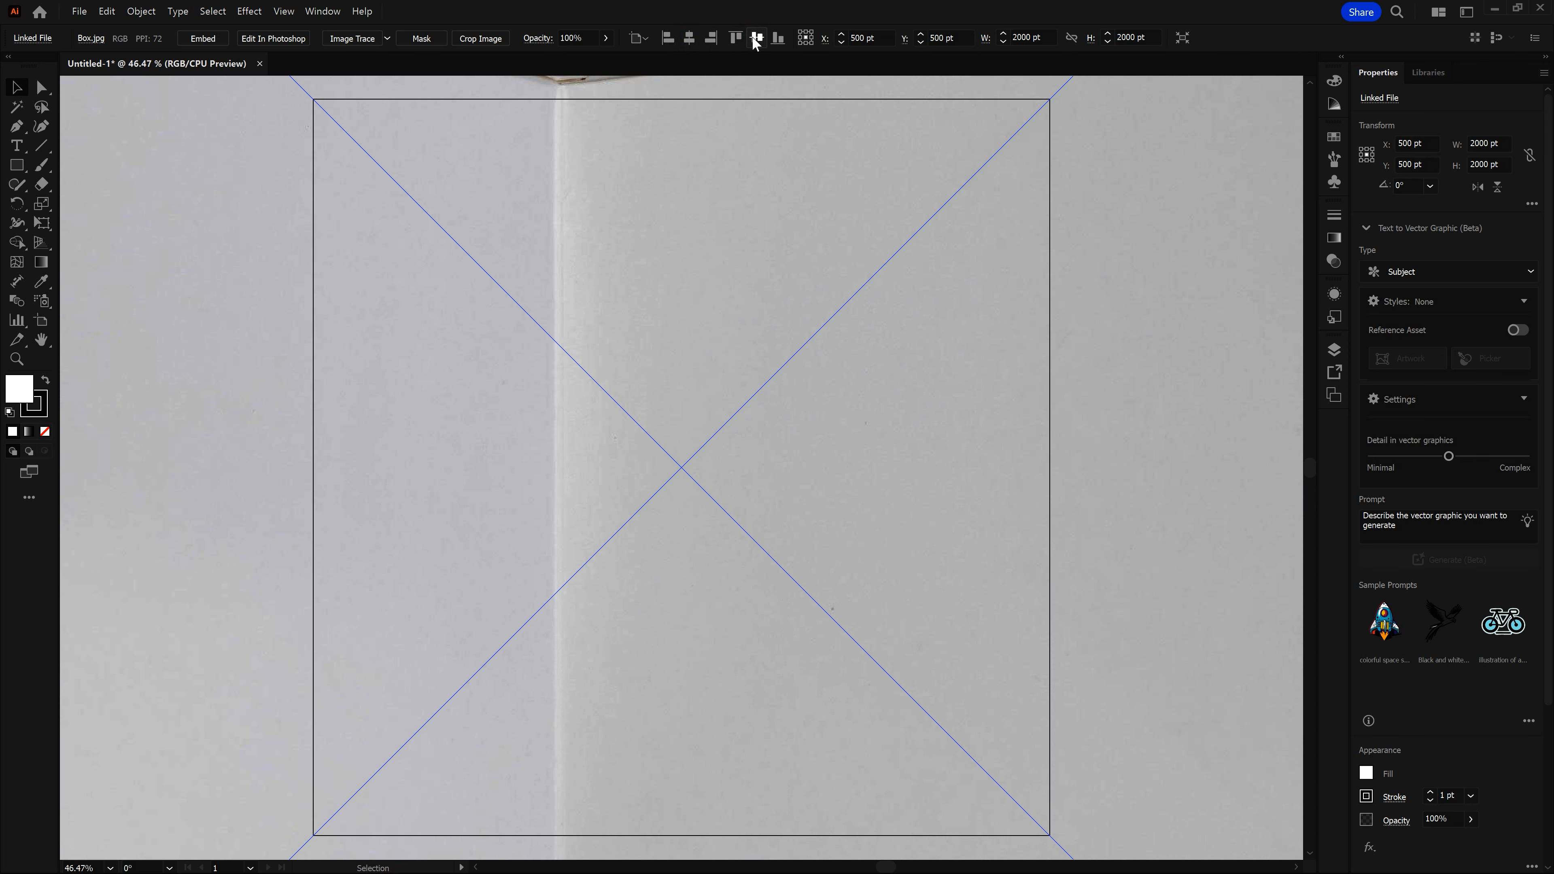
pyautogui.click(322, 11)
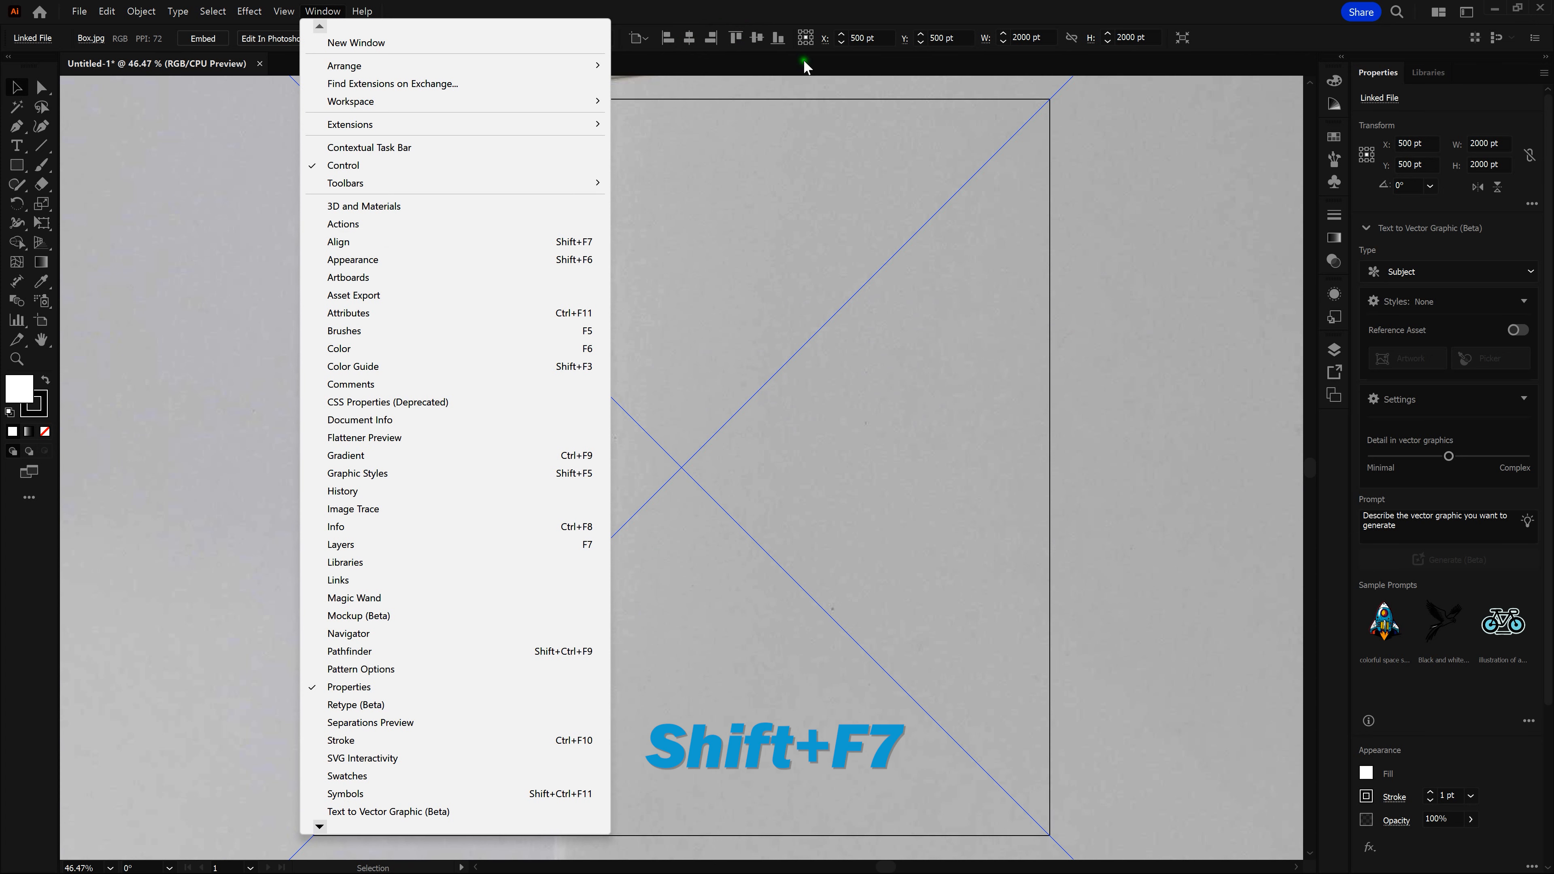
pyautogui.click(927, 8)
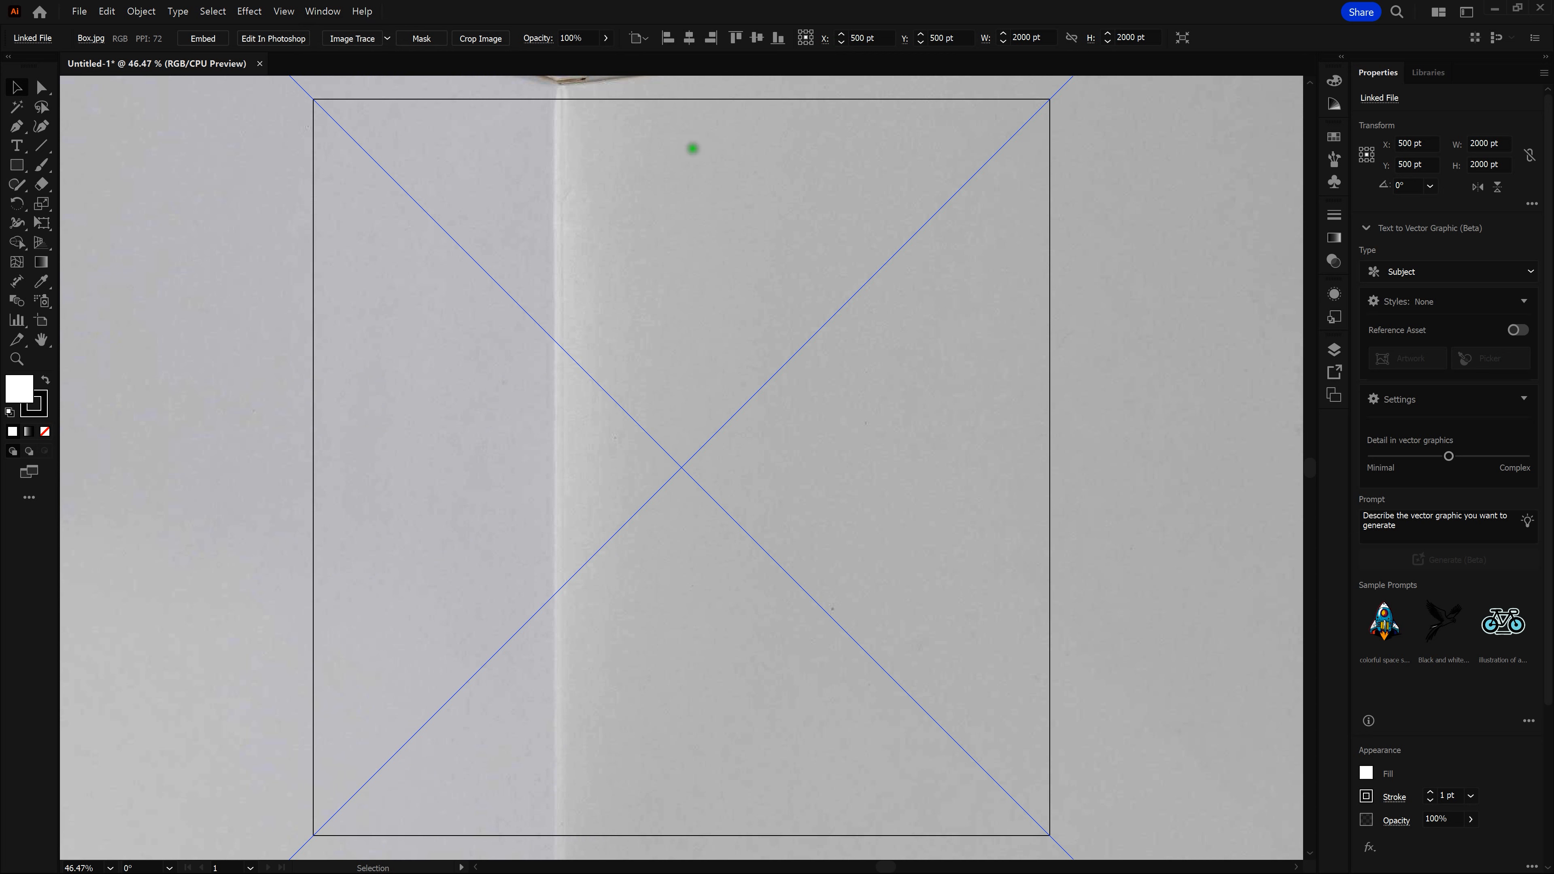
# Step: Scale the box image uniformly to 50% and deselect it
pyautogui.press('s')
pyautogui.doubleClick(40, 203)
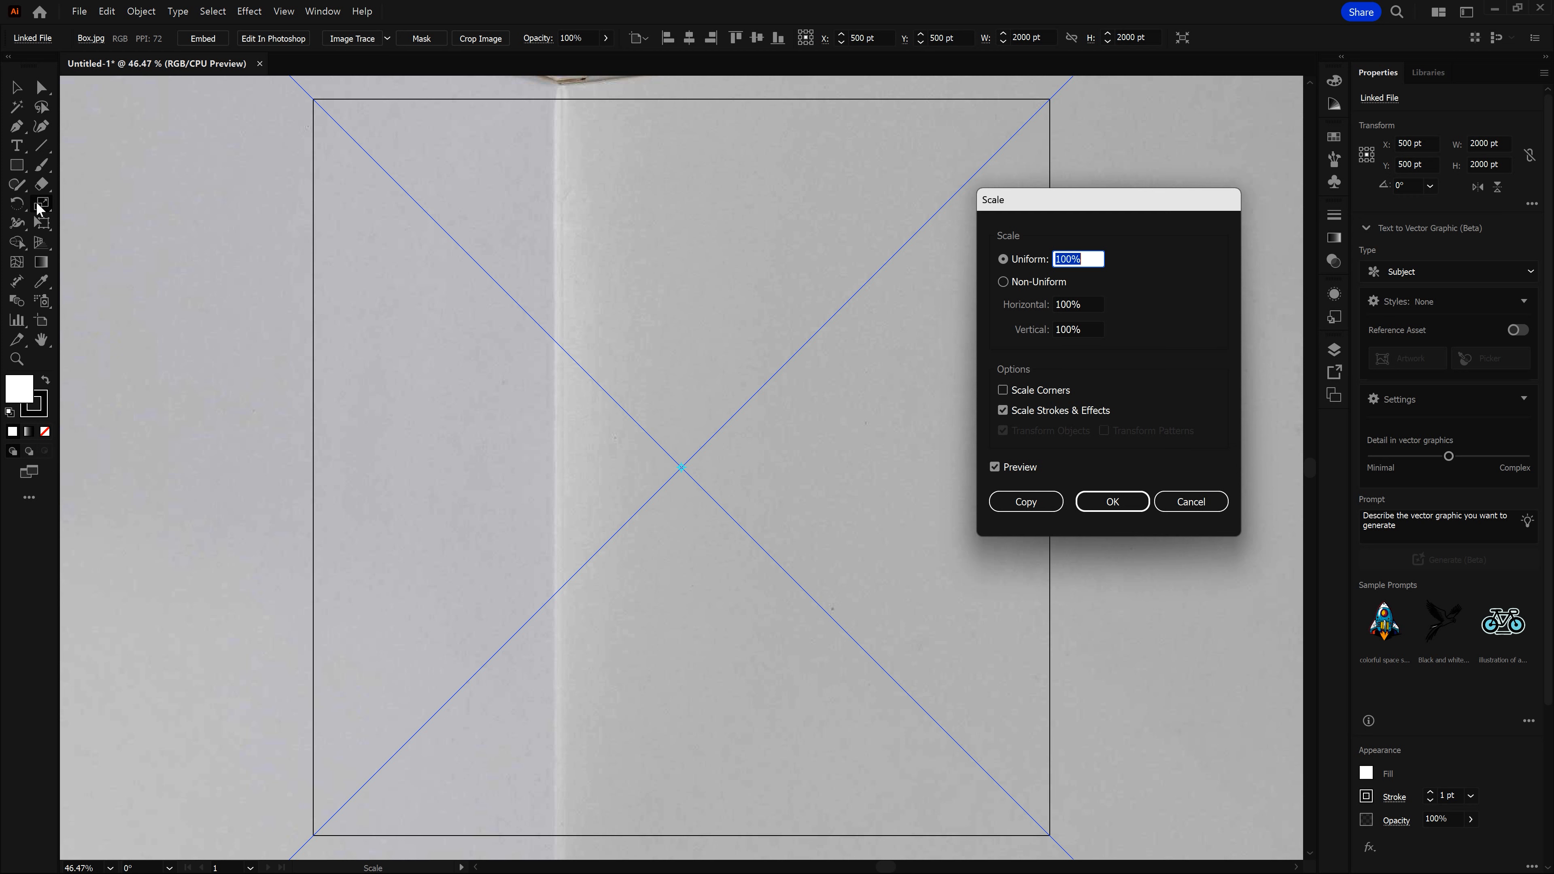
pyautogui.write('50')
pyautogui.press('Return')
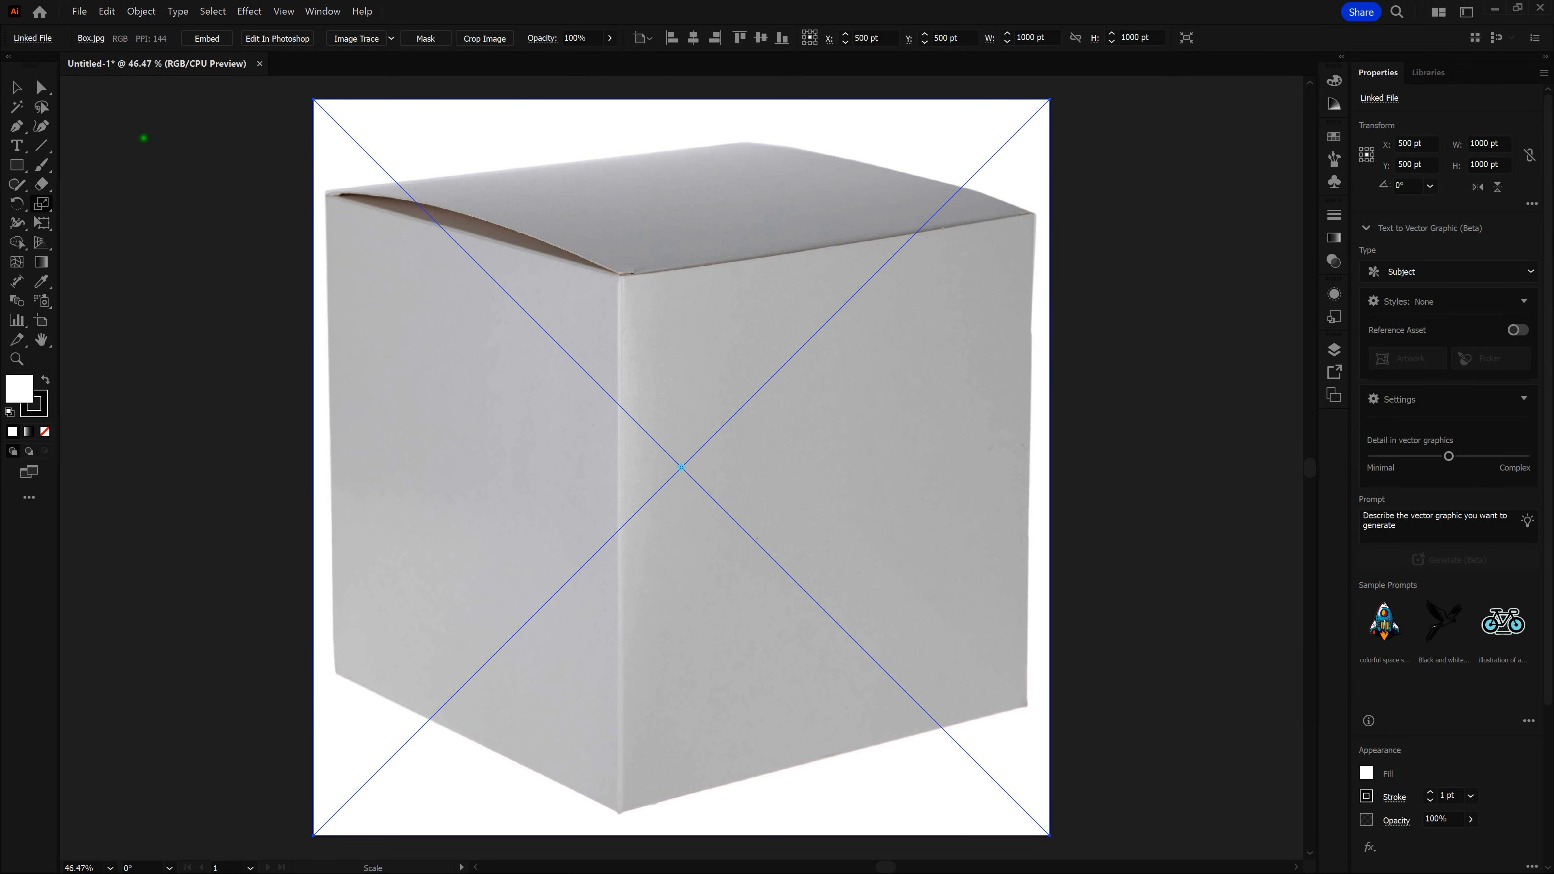
pyautogui.press('v')
pyautogui.click(248, 195)
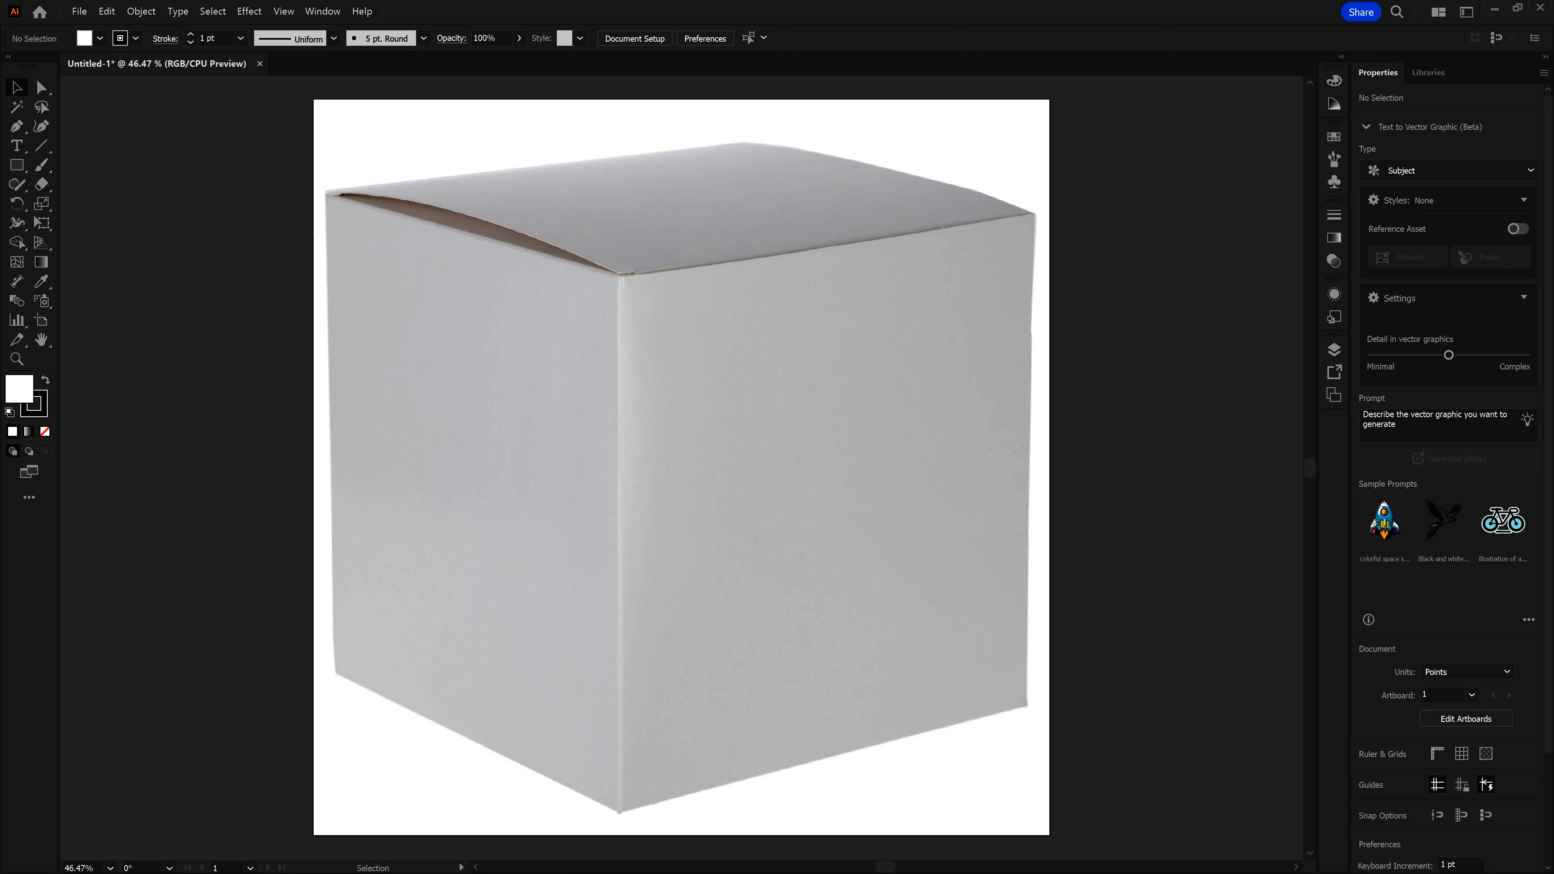
# Step: Open my_studio_logo.ai, copy the orange sun logo and paste it into the box image document
pyautogui.hotkey('ctrl', 'o')
pyautogui.click(343, 141)
pyautogui.doubleClick(343, 145)
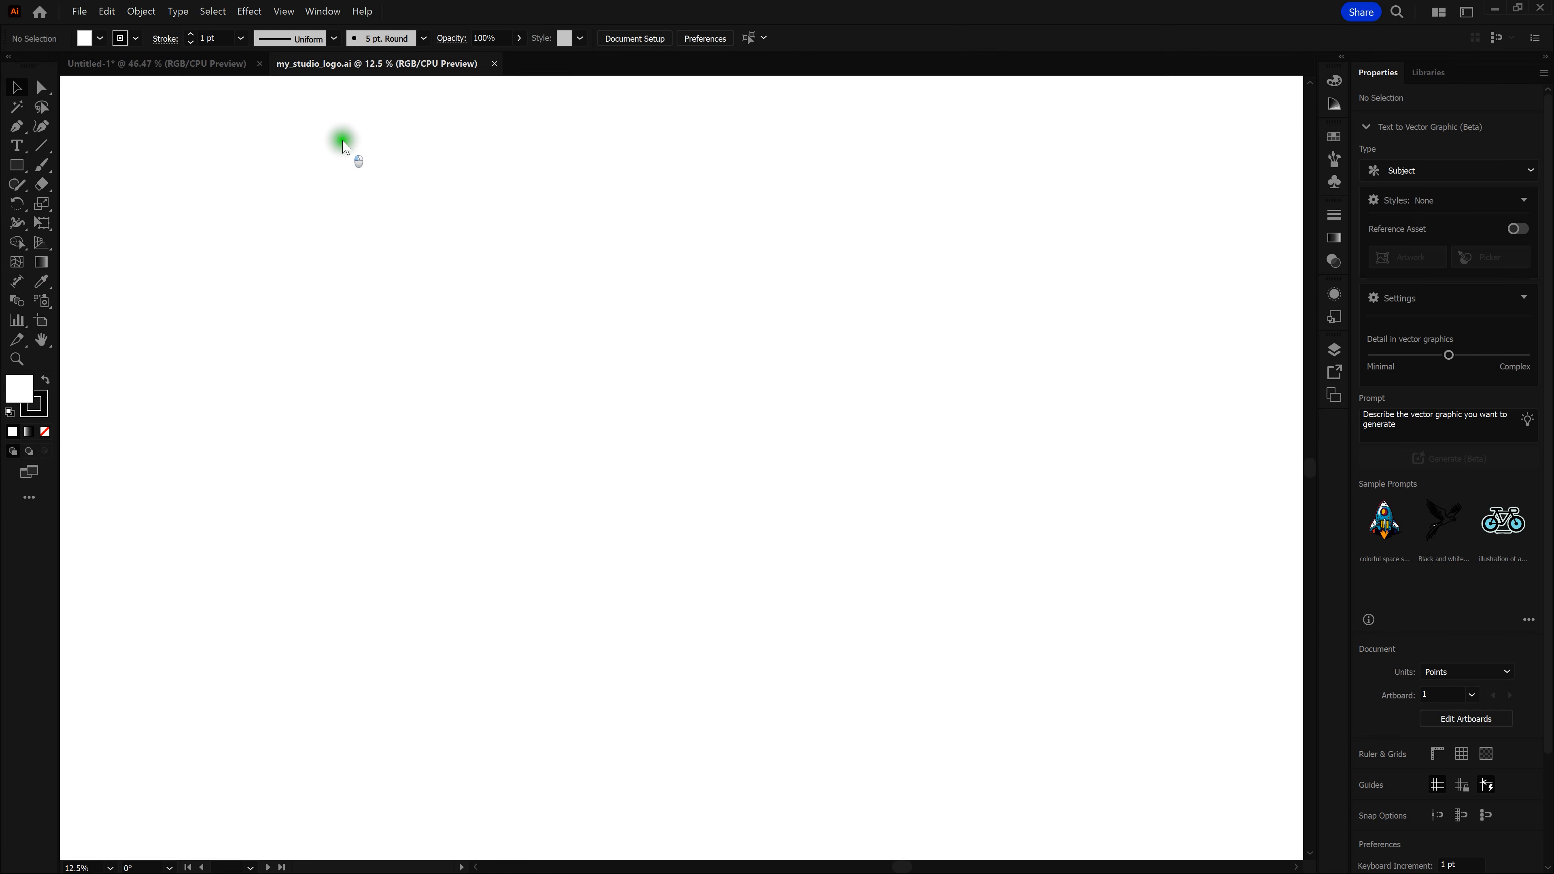
pyautogui.hotkey('ctrl', '0')
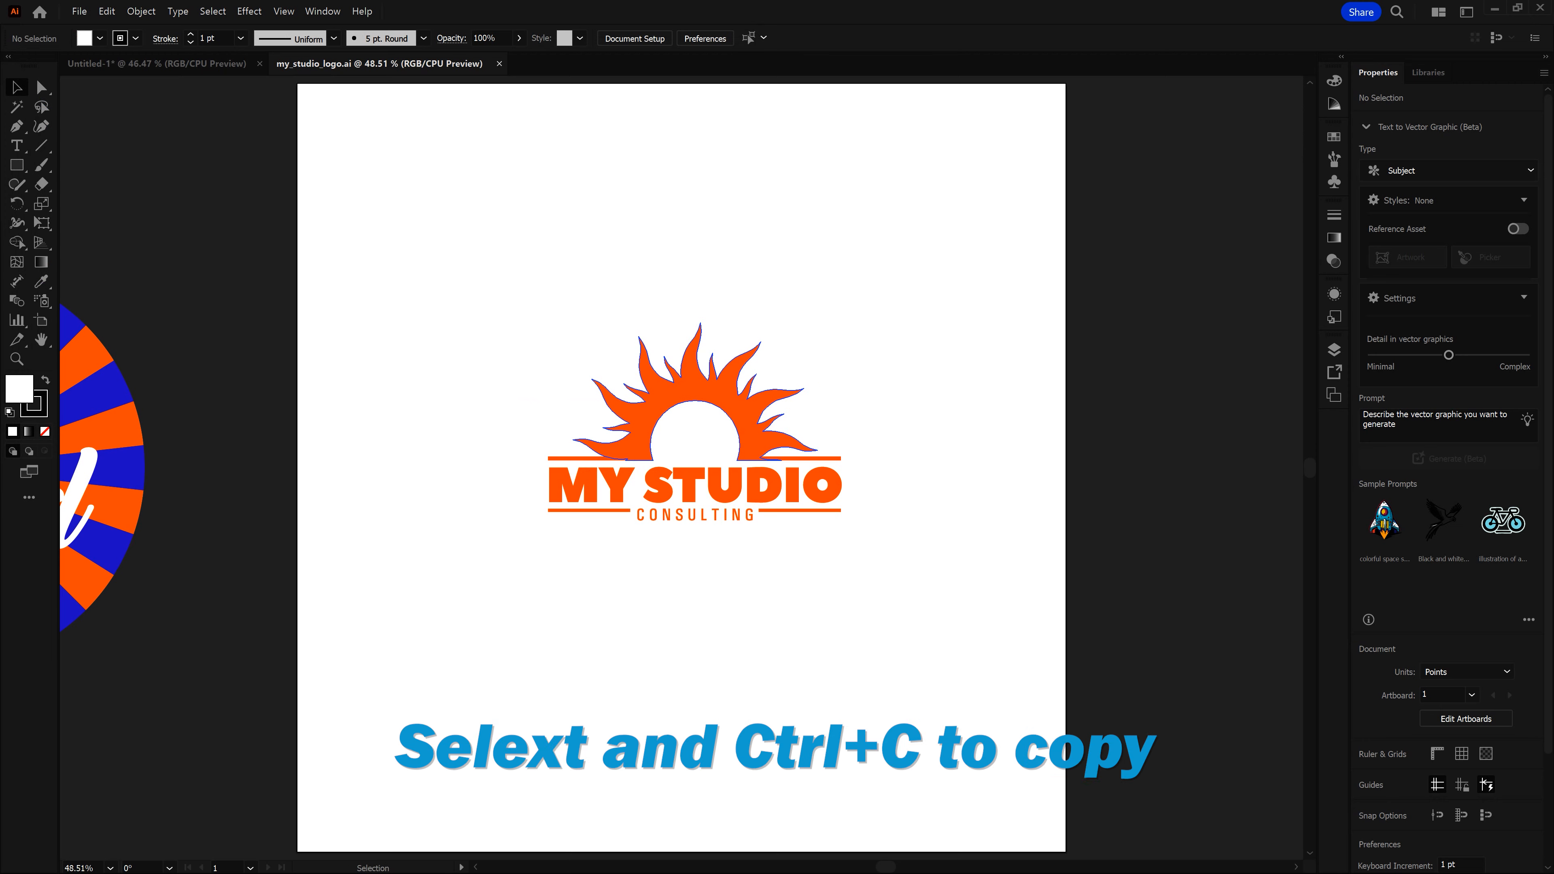
pyautogui.click(715, 381)
pyautogui.hotkey('ctrl', 'c')
pyautogui.hotkey('ctrl', 'v')
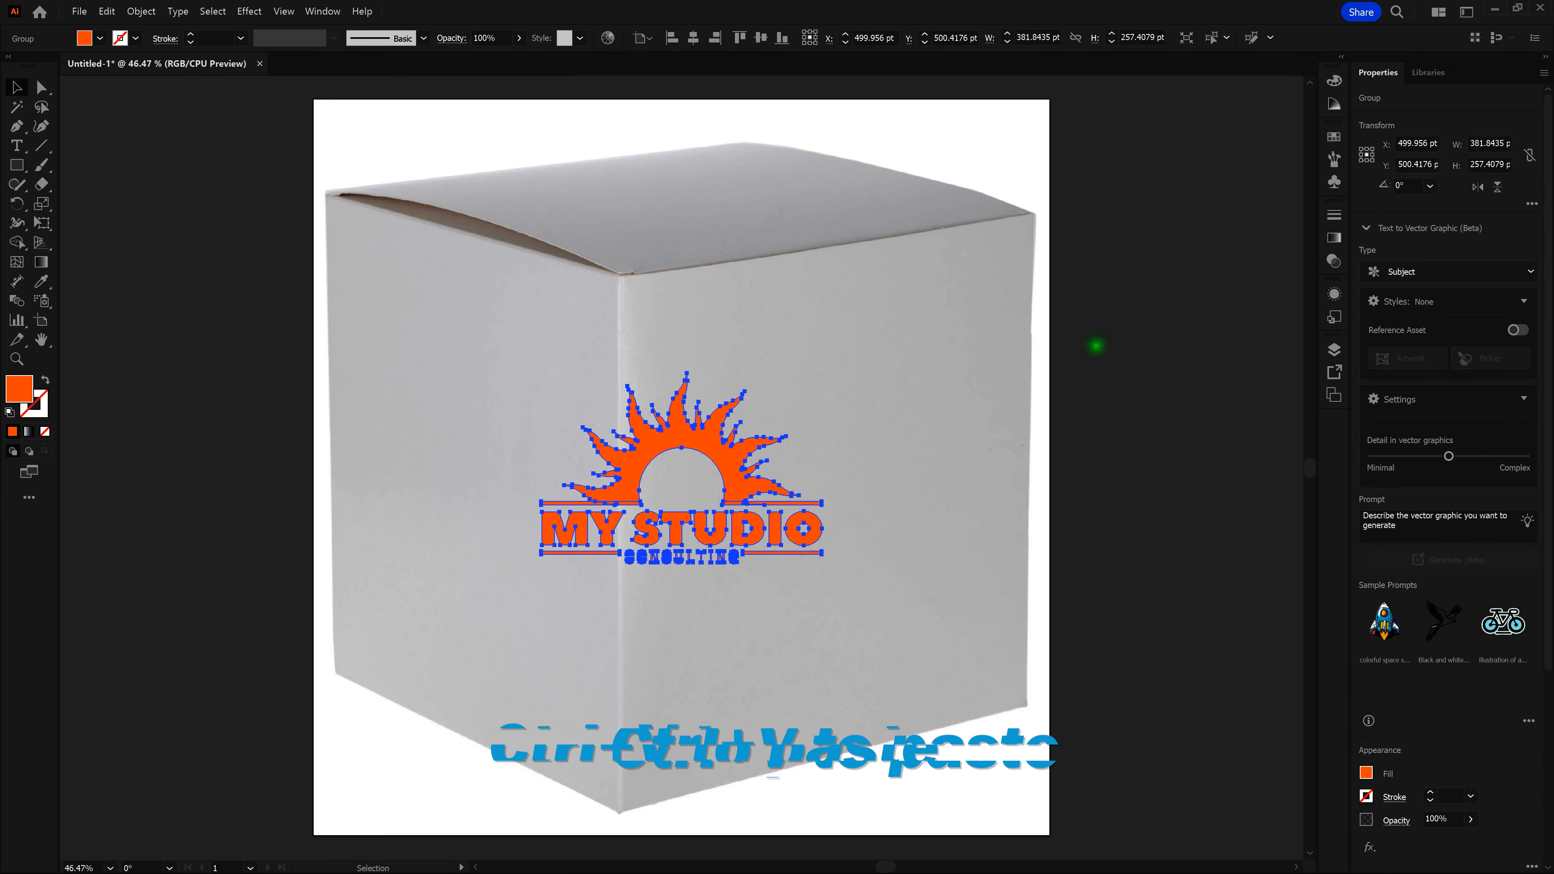
pyautogui.click(1096, 346)
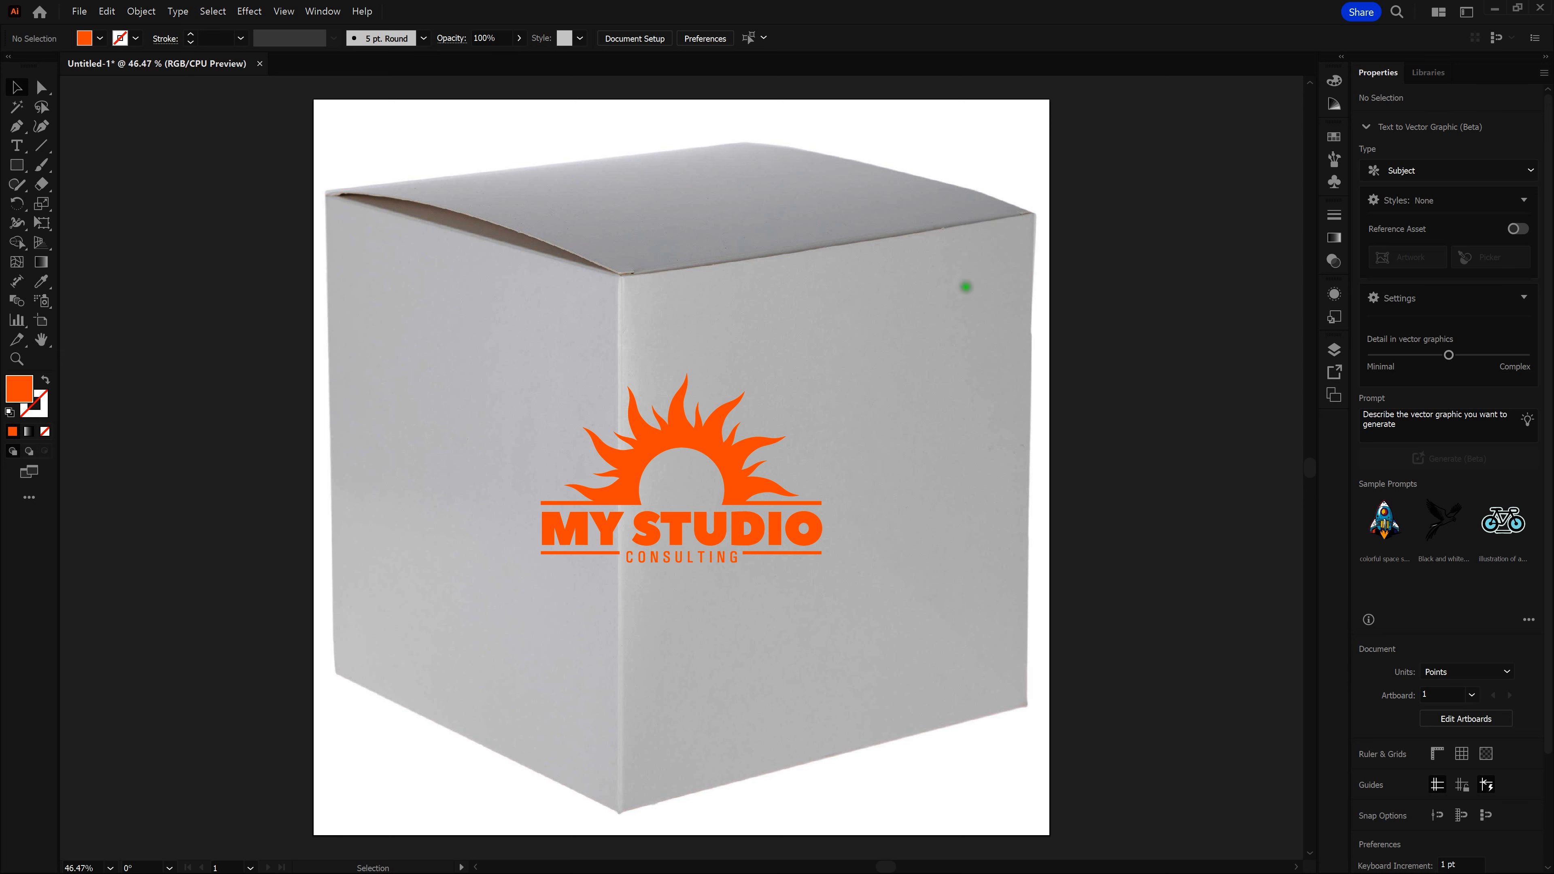
# Step: Show the perspective grid, align its centre line with the box's front vertical edge and lower its ground level to the box's bottom corner
pyautogui.click(47, 241)
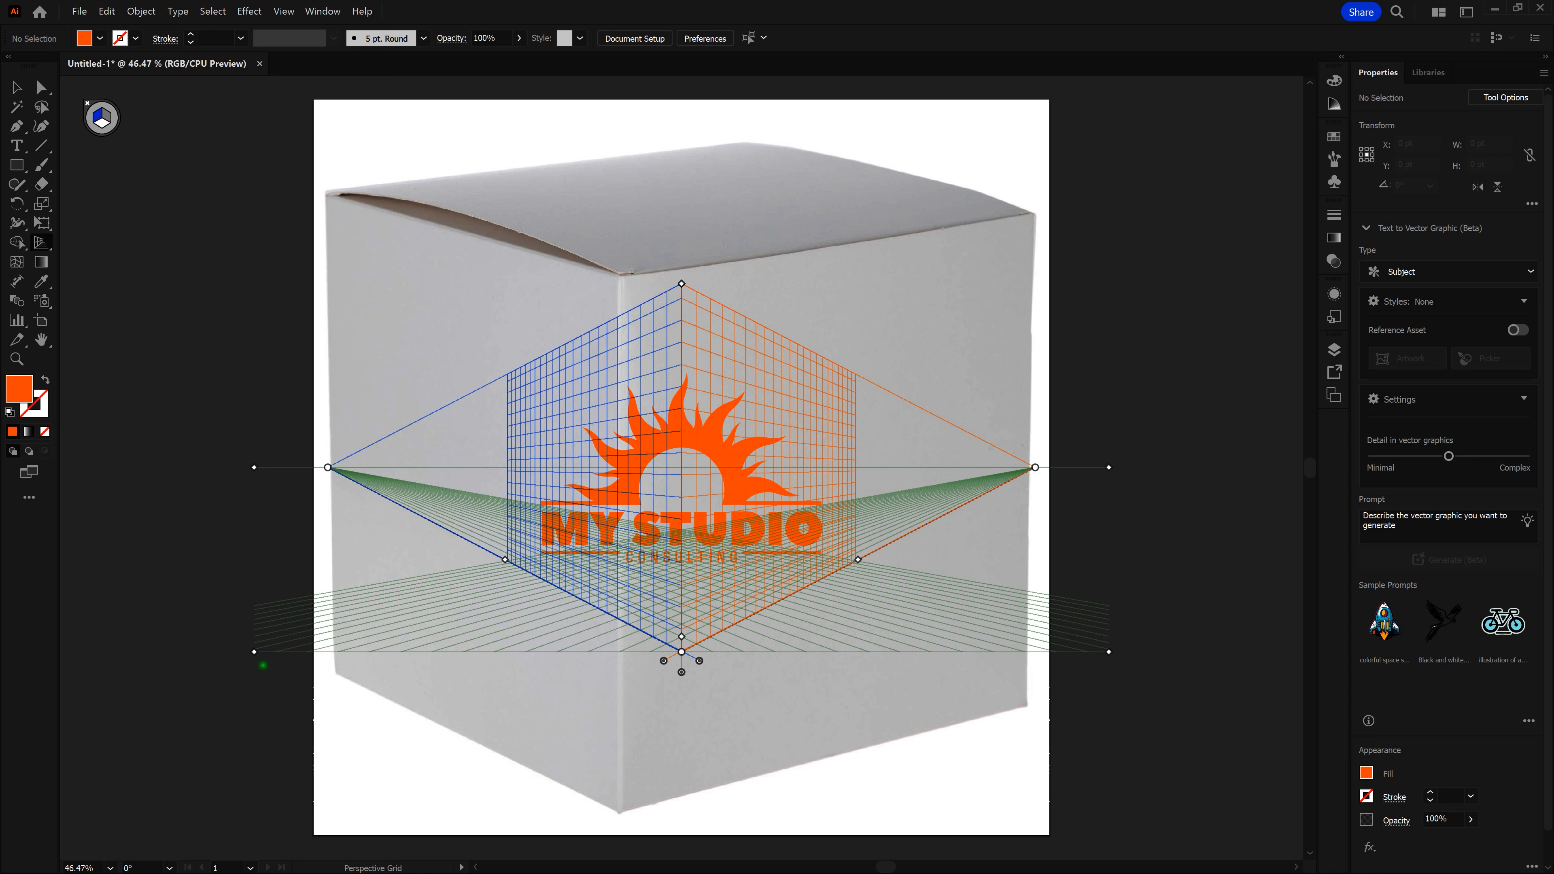
pyautogui.moveTo(252, 650); pyautogui.dragTo(190, 645)
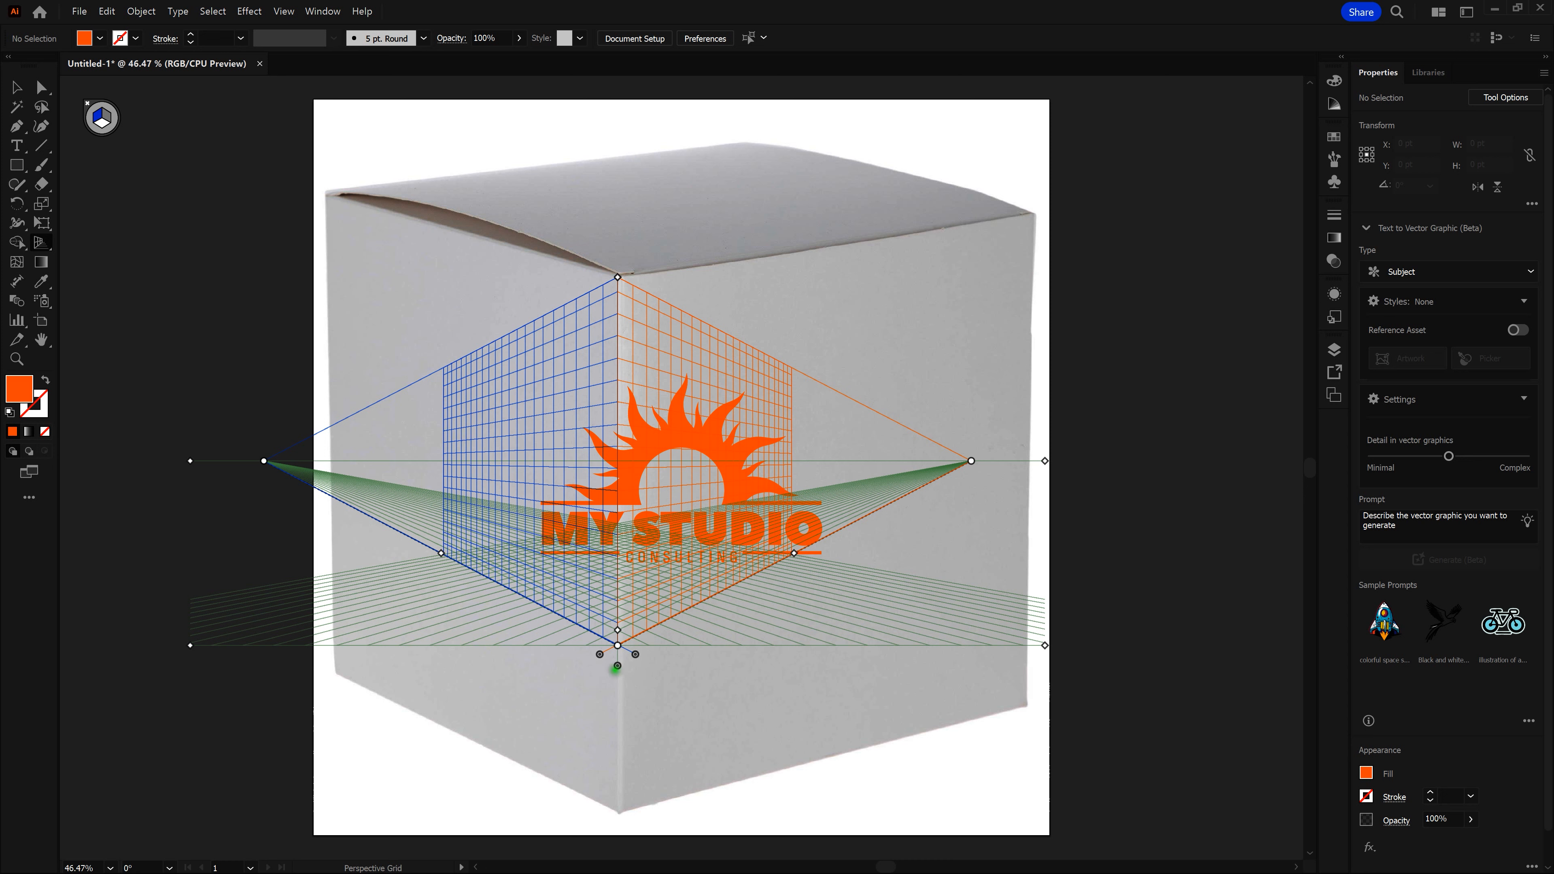
pyautogui.moveTo(617, 666); pyautogui.dragTo(616, 831)
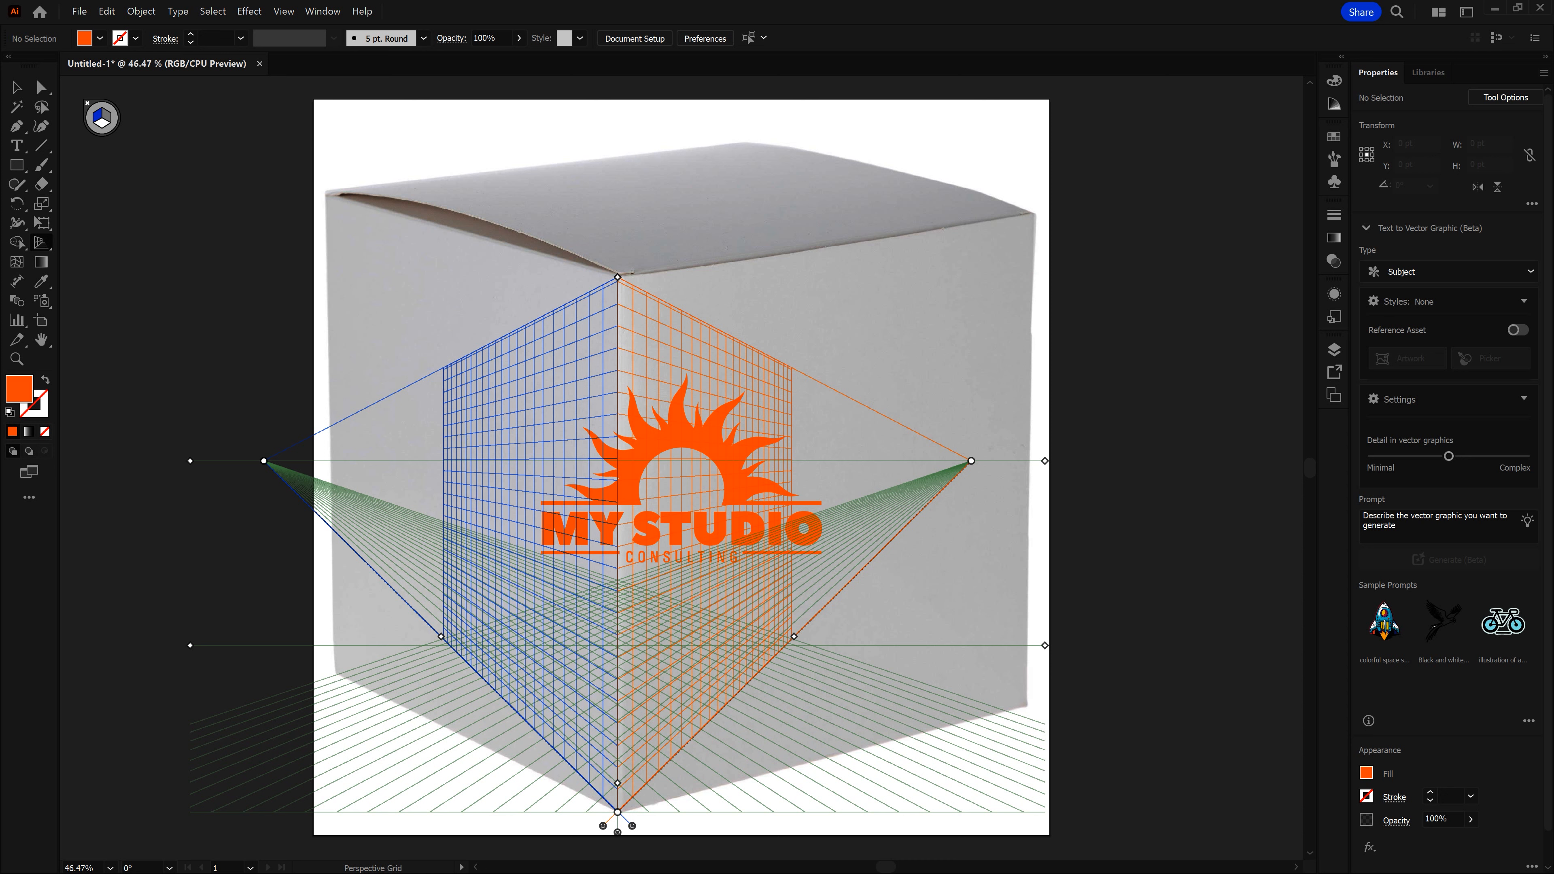
# Step: Move the grid's left vanishing point far out beyond the artboard and raise the horizon height to about 713 pt
pyautogui.hotkey('shift', 'v')
pyautogui.hotkey('ctrl', '-')
pyautogui.hotkey('ctrl', '-')
pyautogui.hotkey('ctrl', '-')
pyautogui.hotkey('shift', 'p')
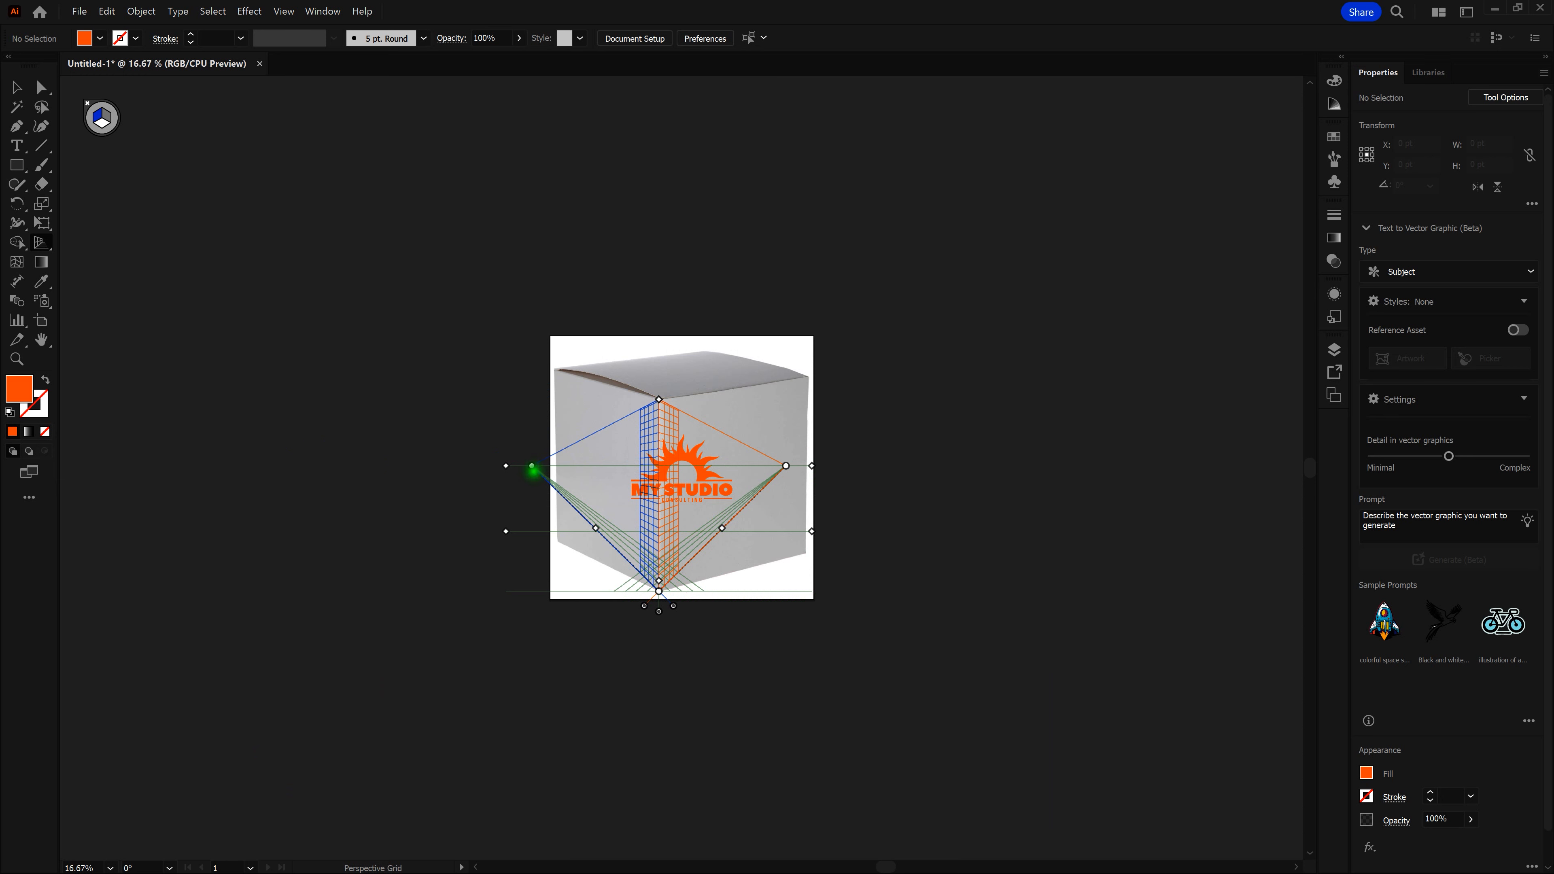
pyautogui.moveTo(531, 466); pyautogui.dragTo(145, 465)
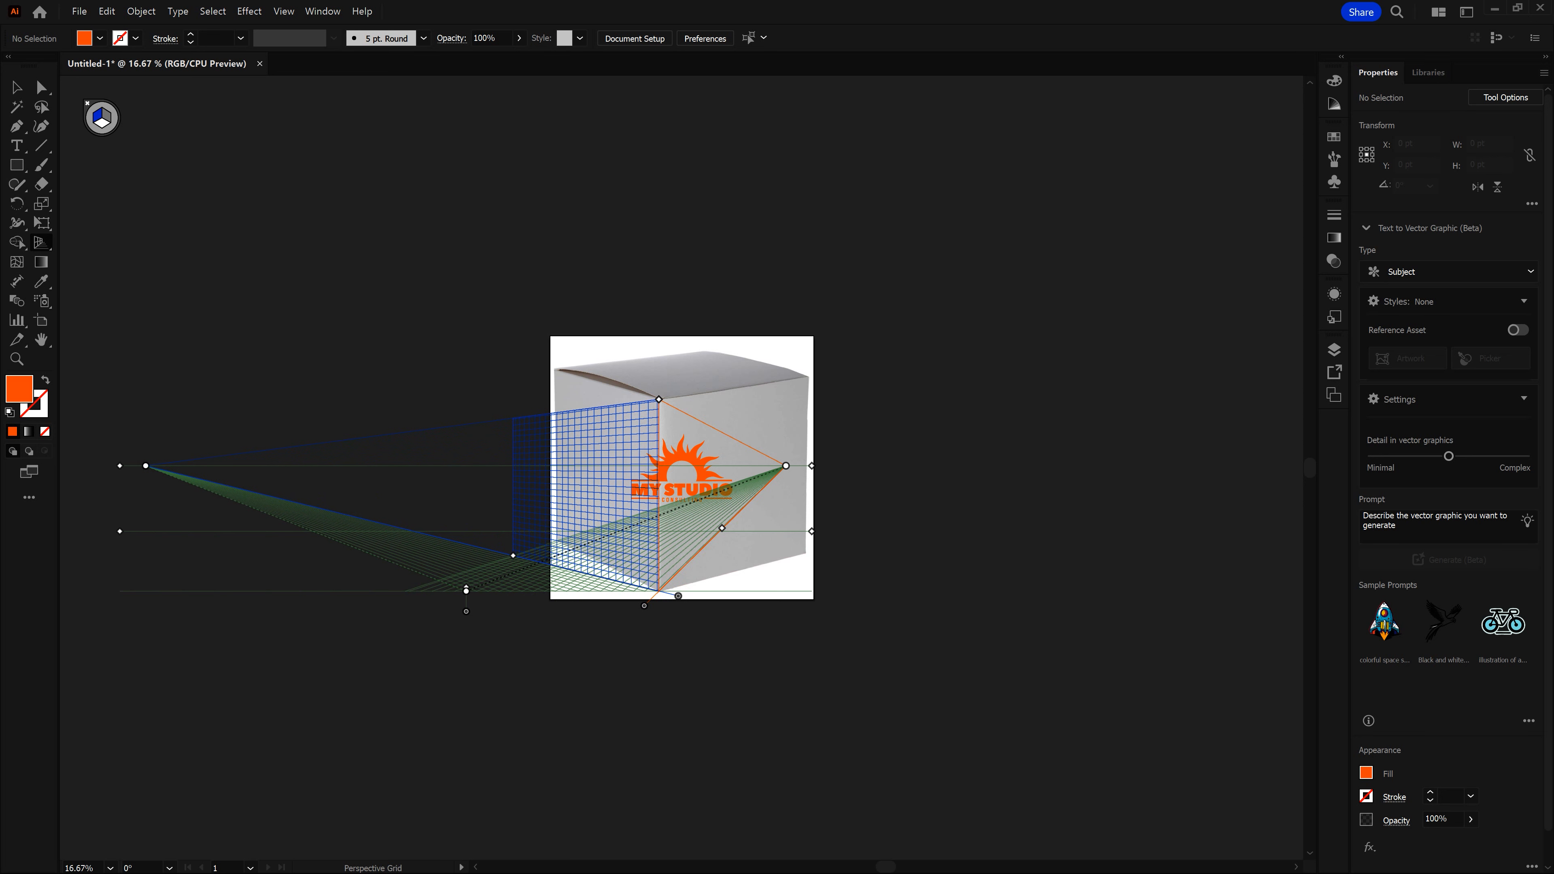
pyautogui.moveTo(146, 465); pyautogui.dragTo(110, 465)
pyautogui.moveTo(119, 466); pyautogui.dragTo(111, 342)
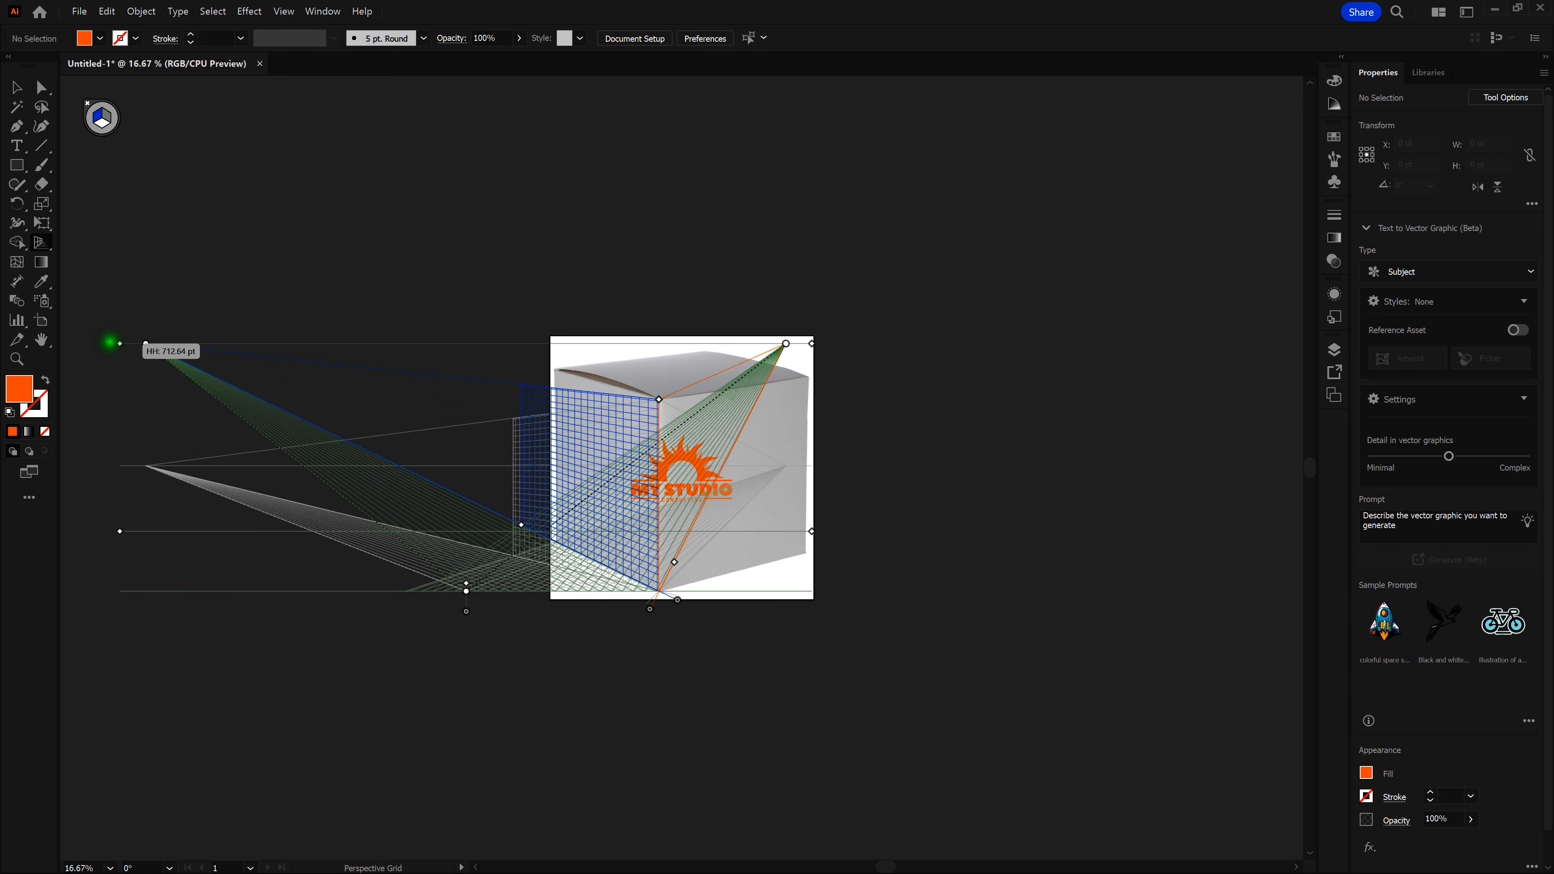
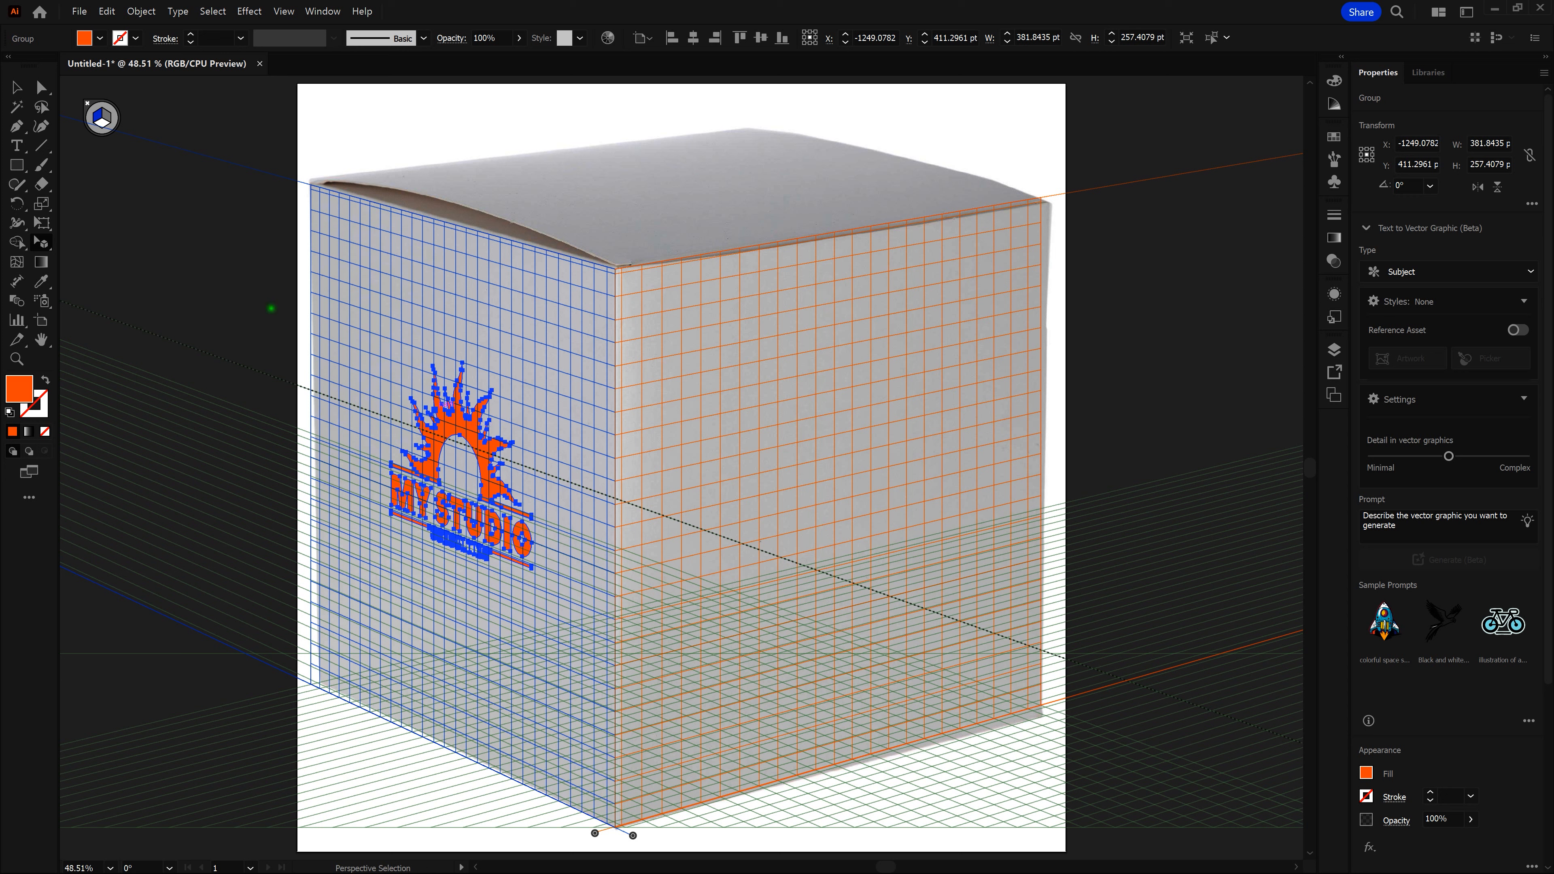
# Step: Scale the logo on the box's left face uniformly to 130%
pyautogui.click(42, 205)
pyautogui.doubleClick(41, 205)
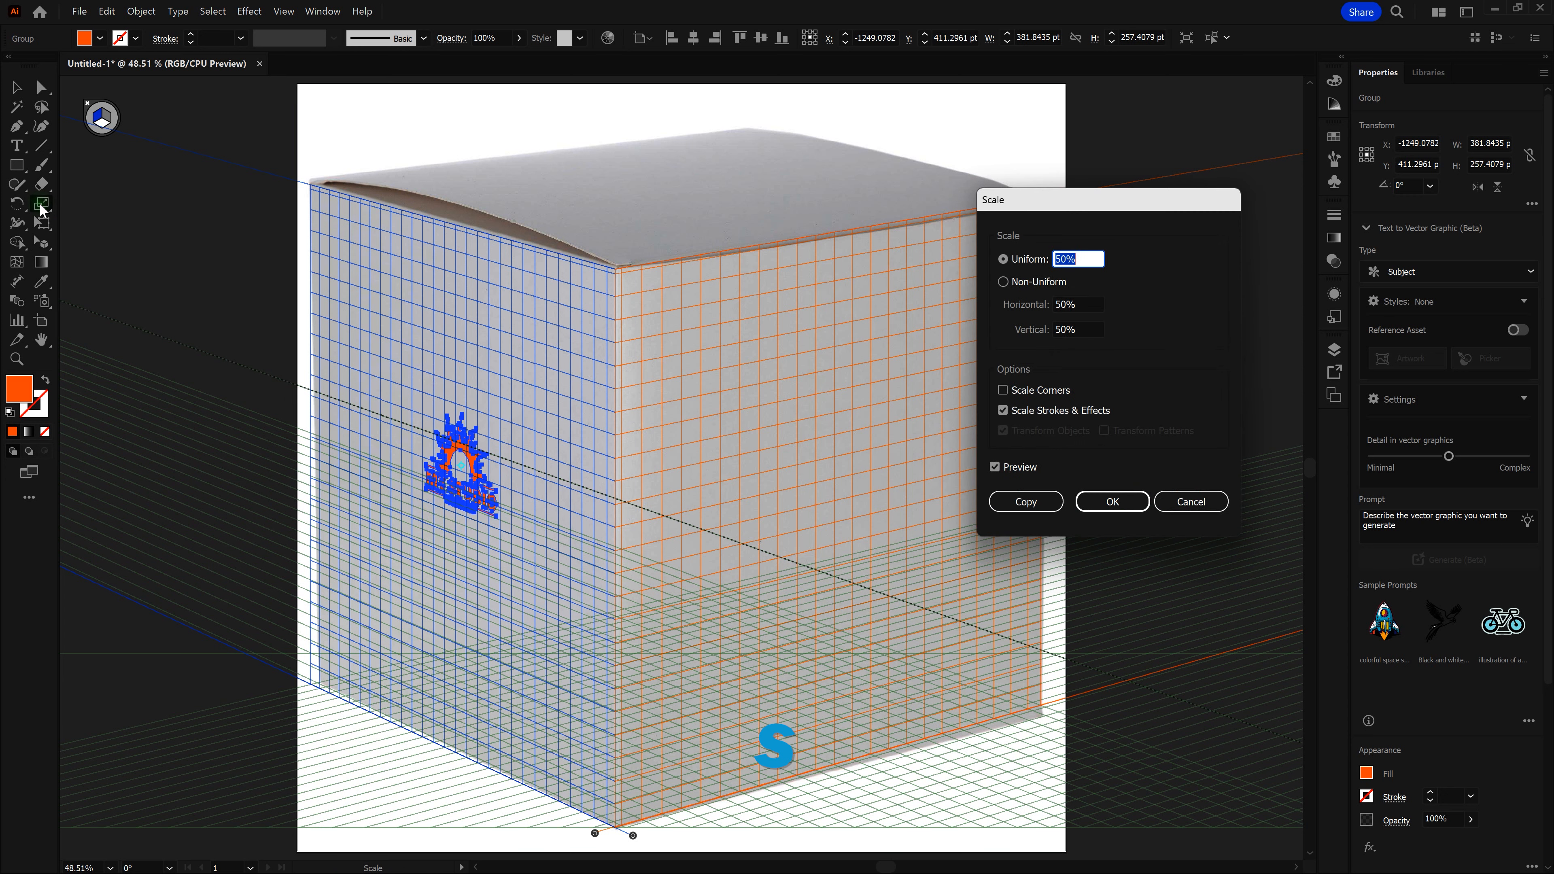
pyautogui.write('130')
pyautogui.click(1113, 503)
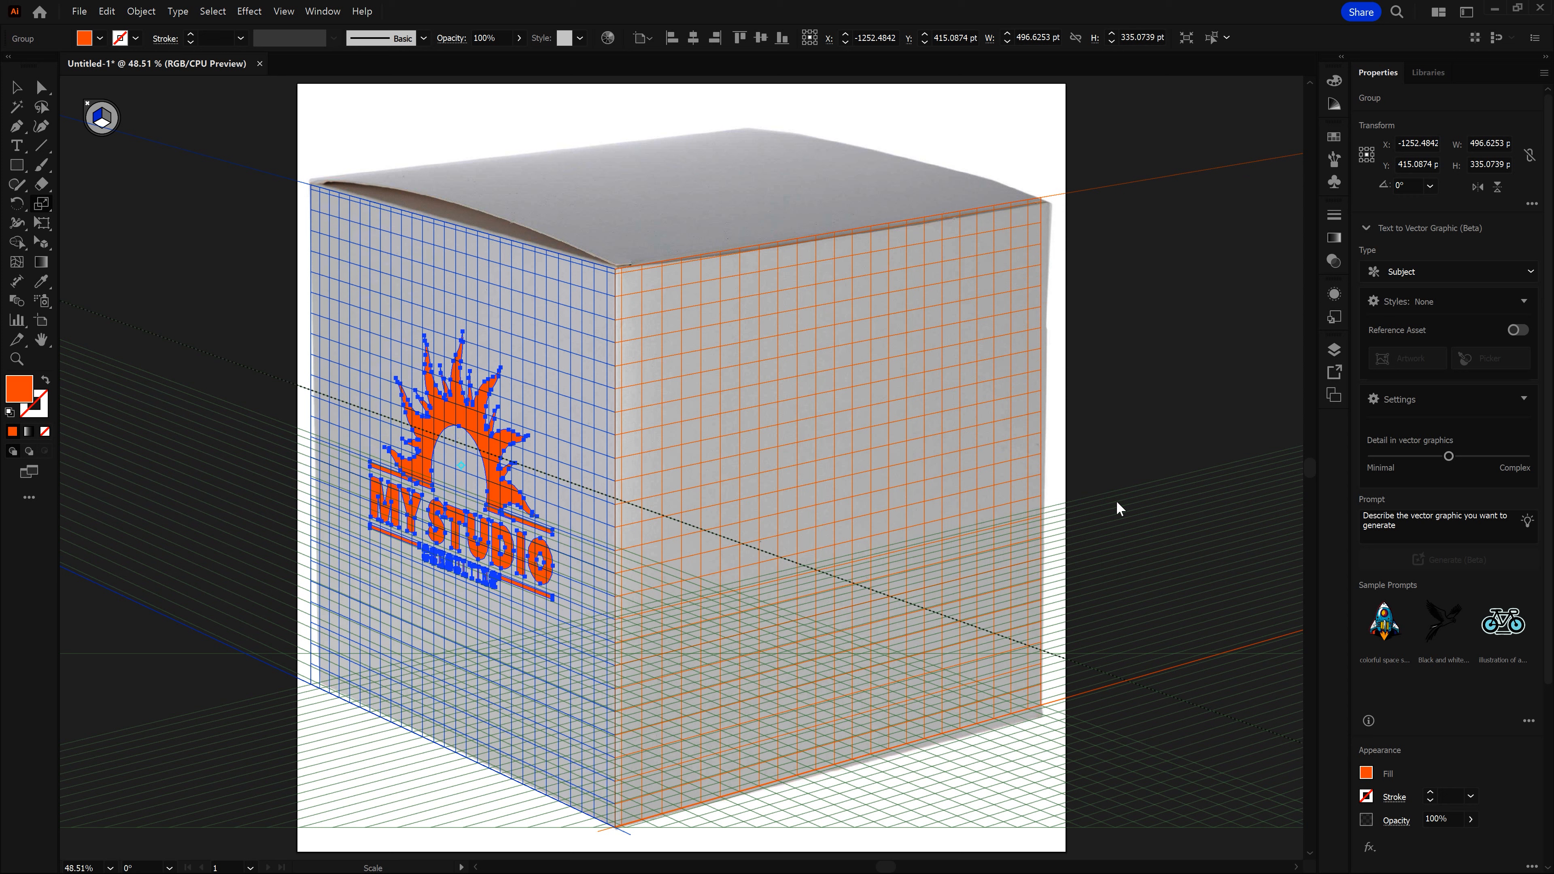
# Step: Nudge the left-face logo down by about 16 pt
pyautogui.press('Down')
pyautogui.press('Down')
pyautogui.press('Down')
pyautogui.press('Down')
pyautogui.press('Down')
pyautogui.press('Down')
pyautogui.press('Down')
pyautogui.press('Down')
pyautogui.press('Down')
pyautogui.press('Down')
pyautogui.press('Down')
pyautogui.press('Down')
pyautogui.press('Down')
pyautogui.press('Down')
pyautogui.press('Down')
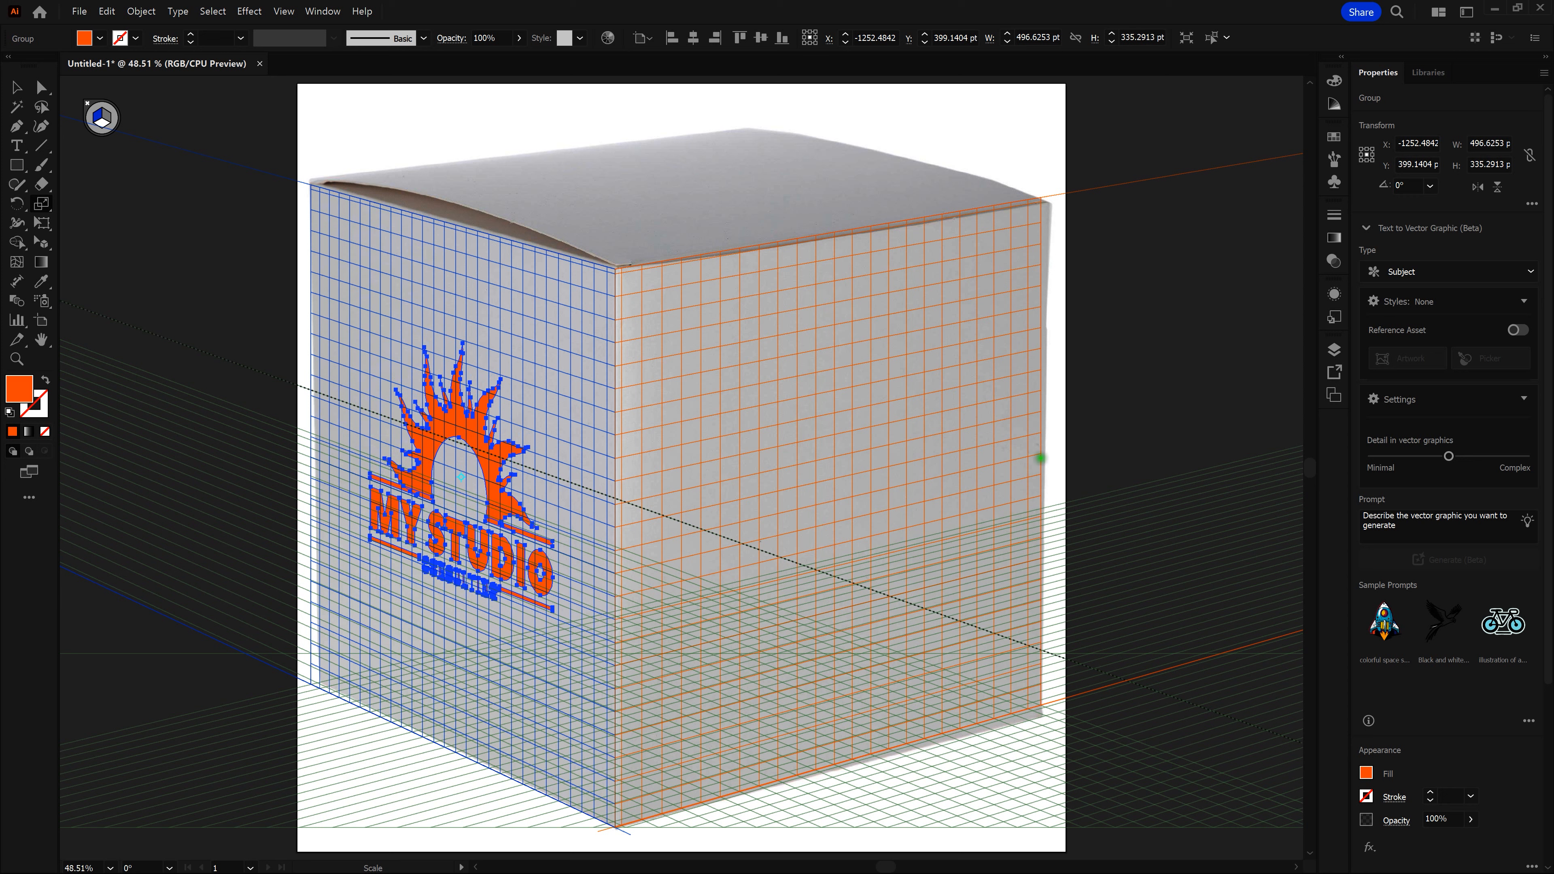
# Step: Deselect the left-face logo and hide the perspective grid
pyautogui.click(16, 87)
pyautogui.click(225, 222)
pyautogui.hotkey('ctrl', 'shift', 'i')
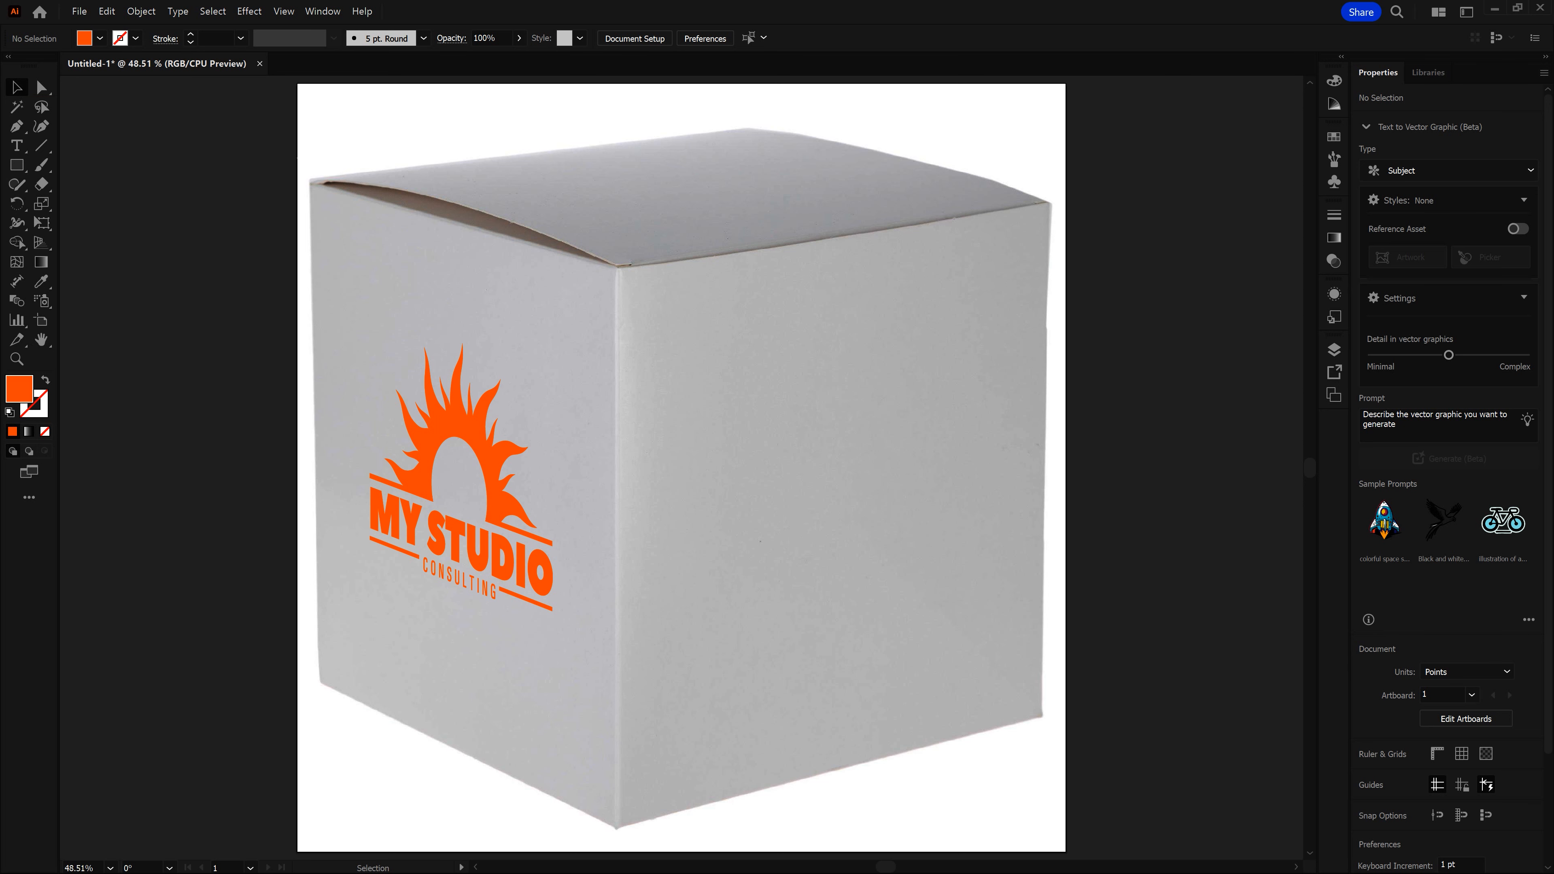
# Step: Paste another copy of the logo and attach it in perspective to the box's right face
pyautogui.hotkey('ctrl', 'v')
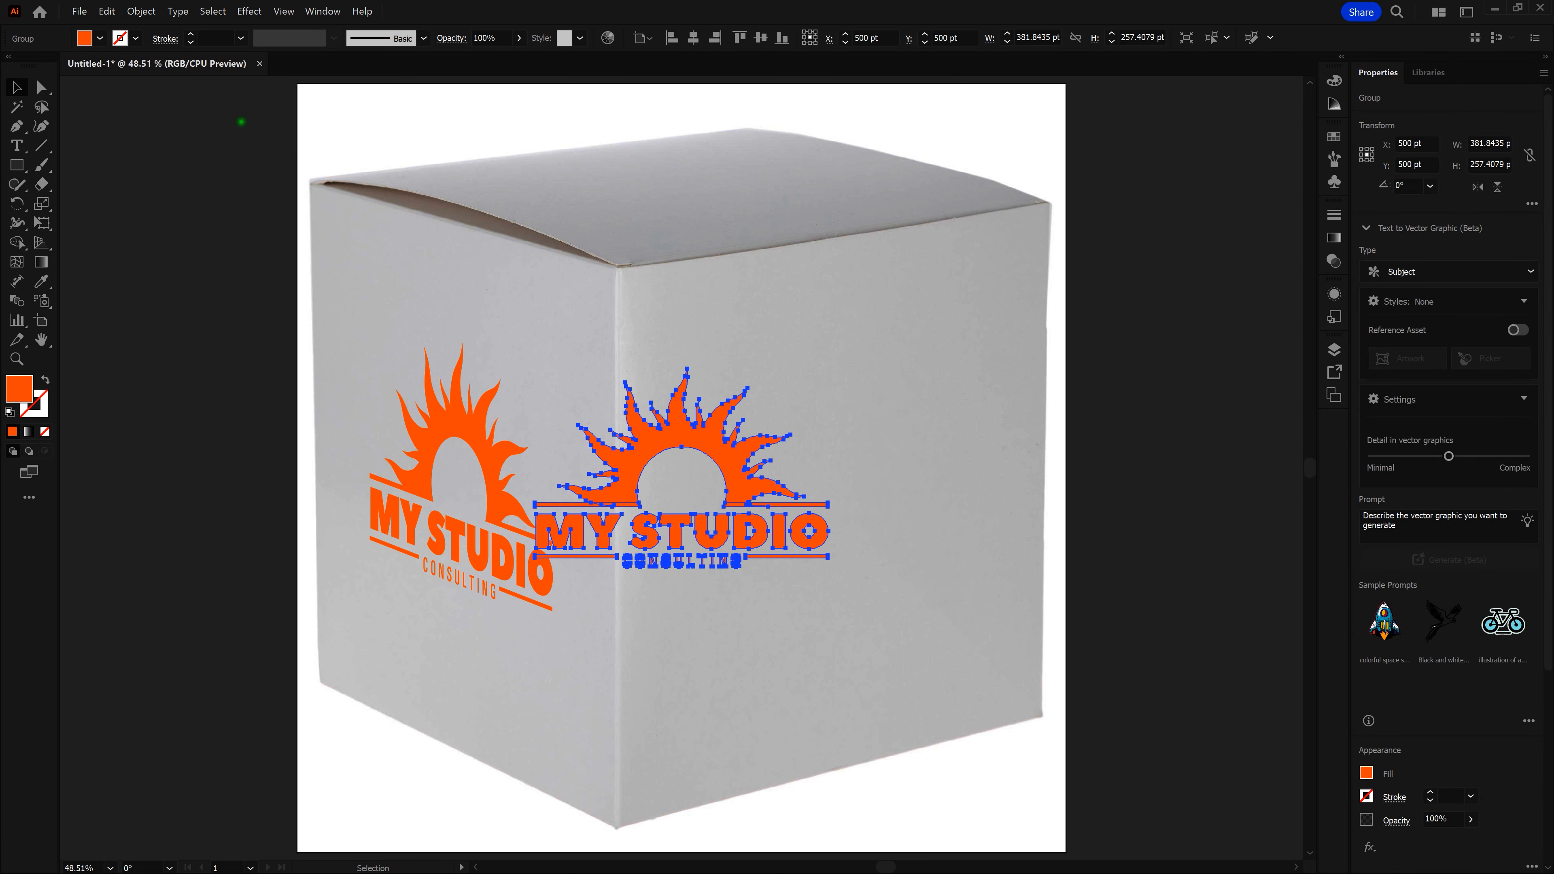
pyautogui.hotkey('shift', 'v')
pyautogui.moveTo(689, 417); pyautogui.dragTo(807, 461)
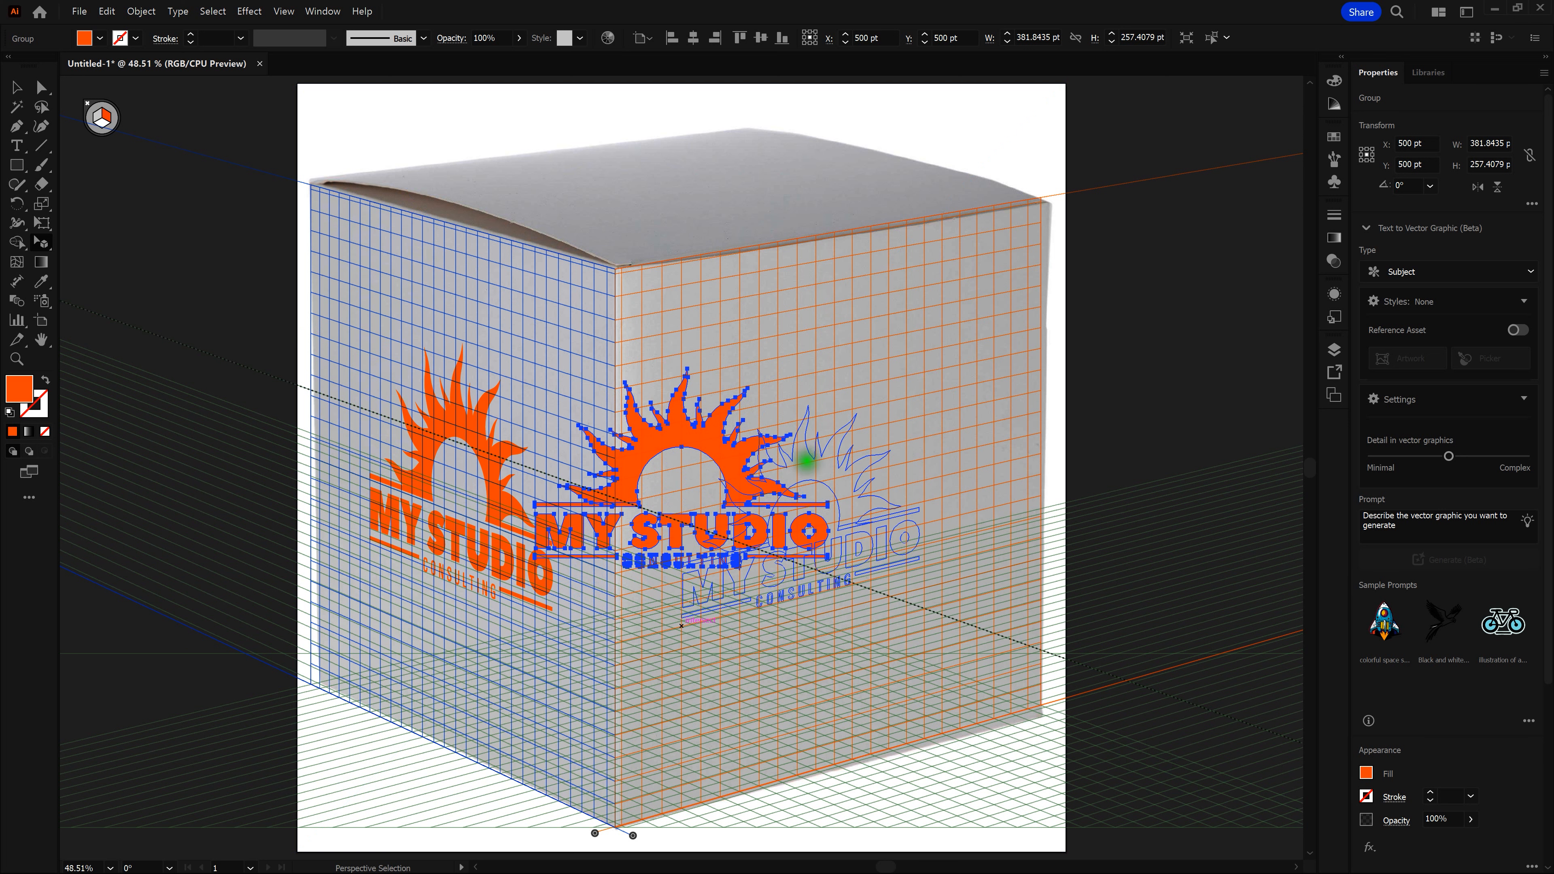
pyautogui.moveTo(807, 461); pyautogui.dragTo(805, 463)
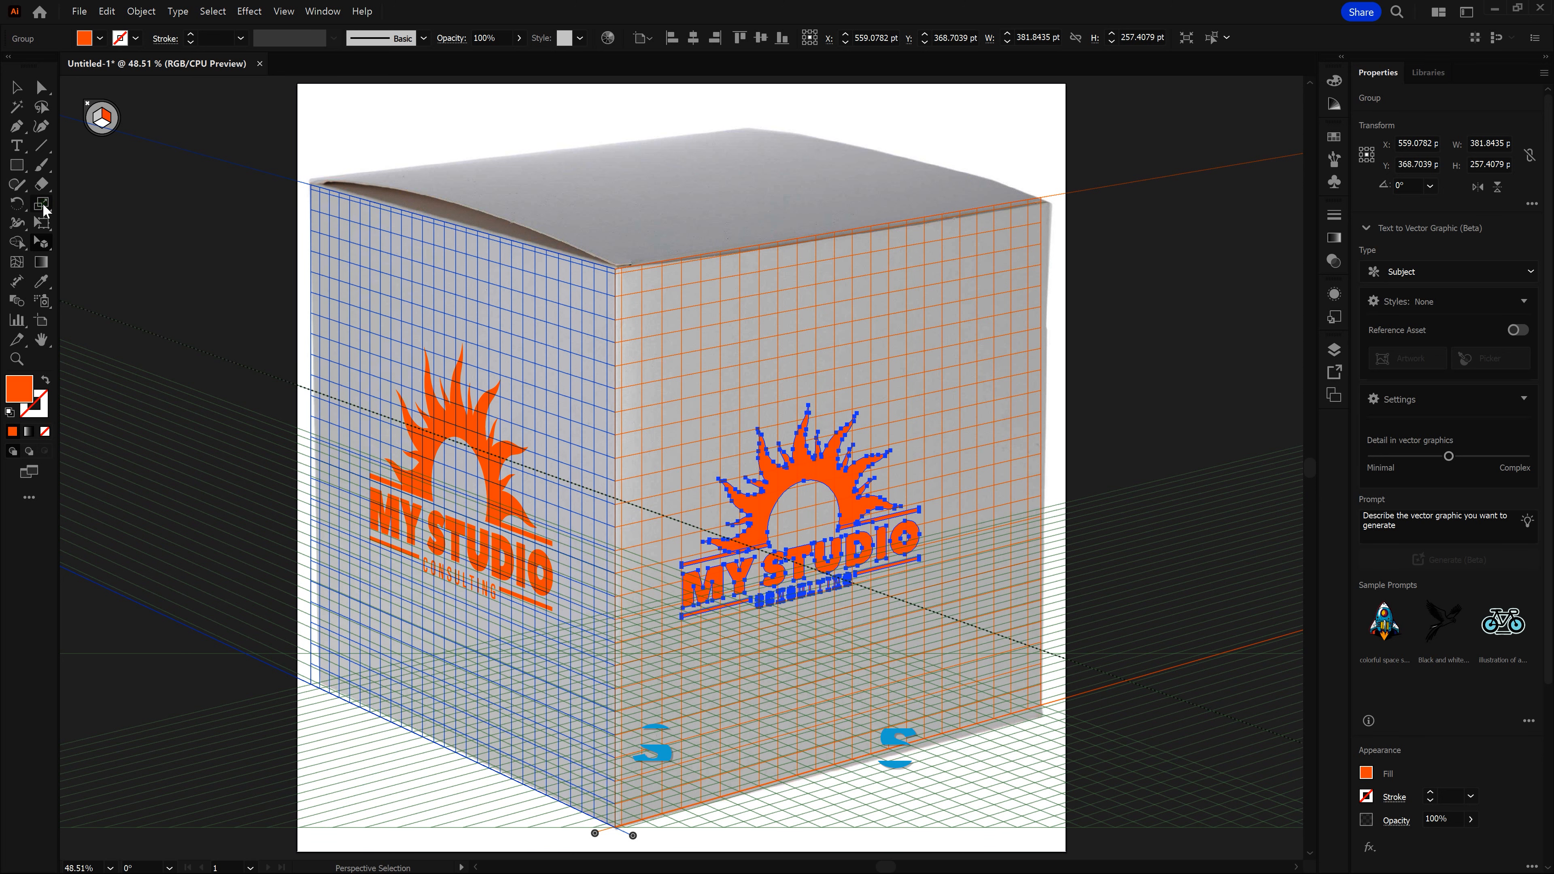
# Step: Scale the logo on the box's right face uniformly to 120%
pyautogui.doubleClick(44, 211)
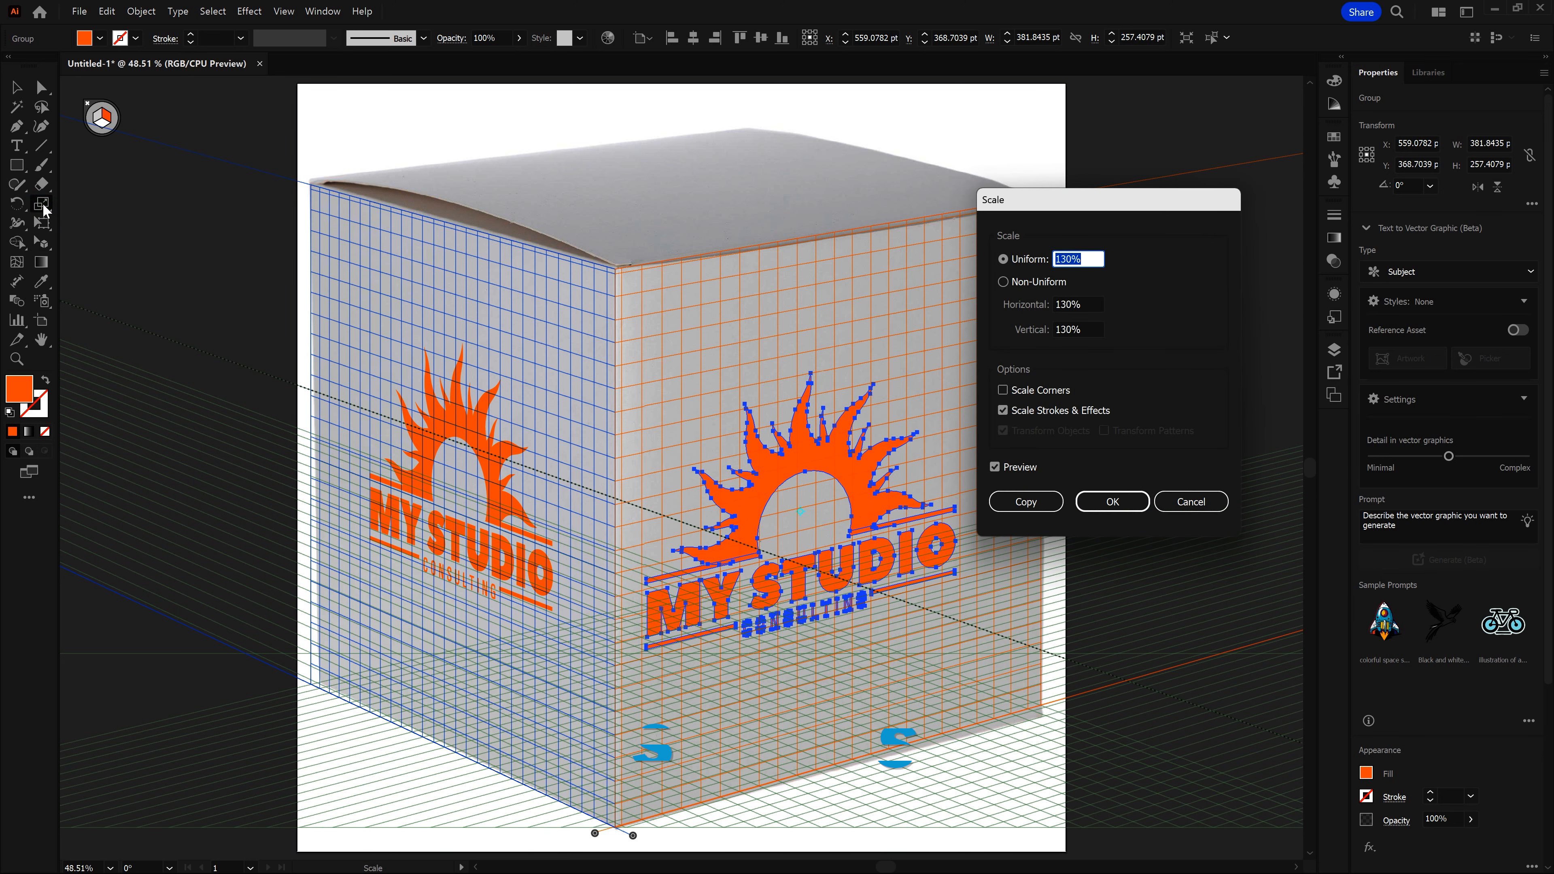
pyautogui.write('120')
pyautogui.click(1112, 502)
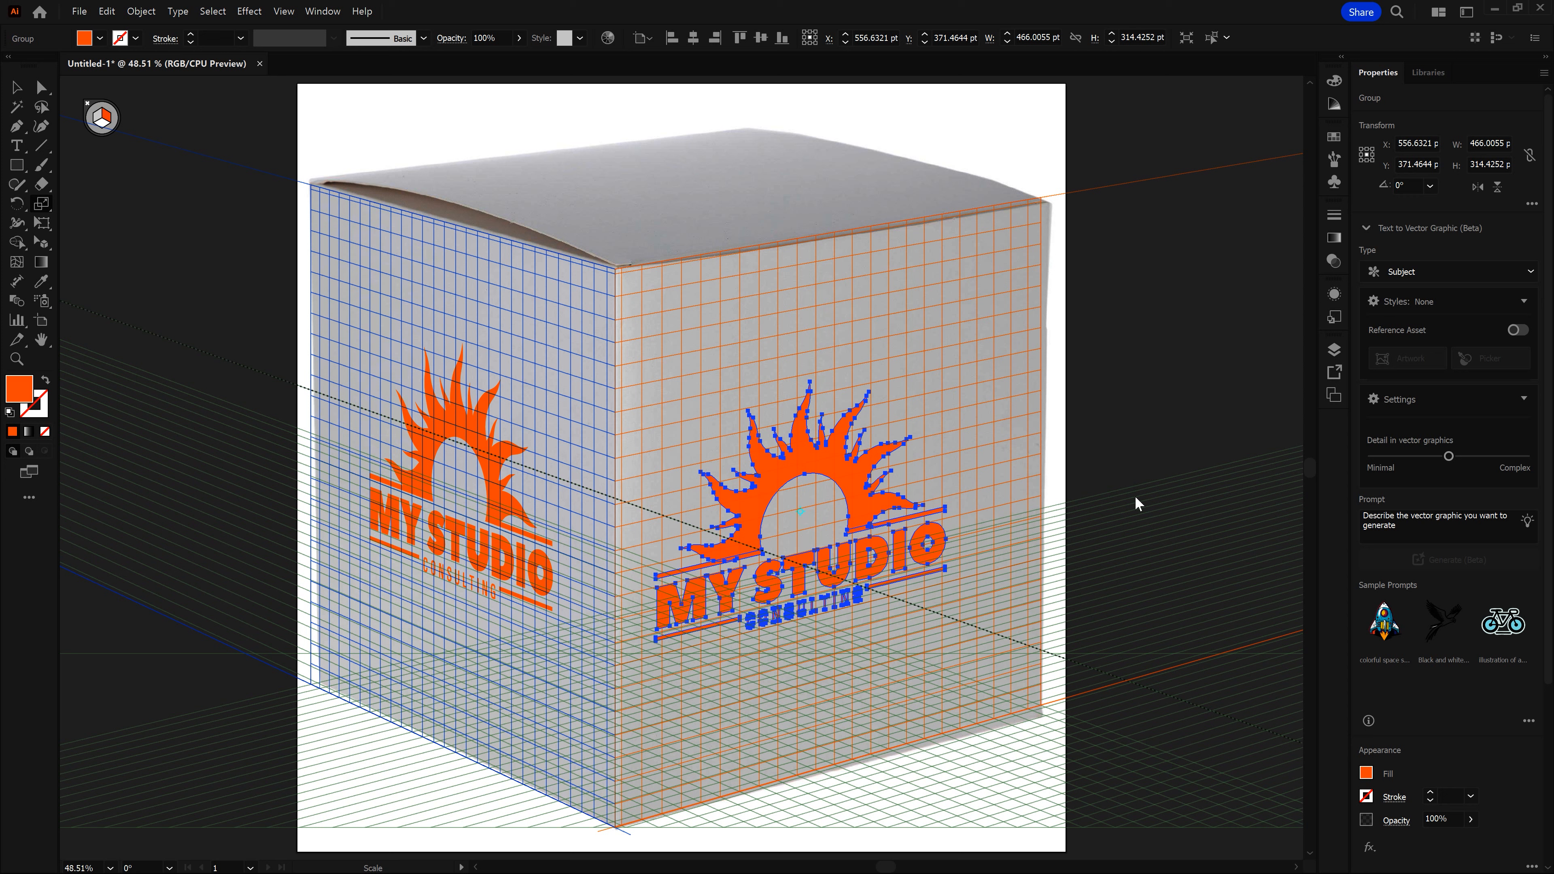
# Step: Nudge the right-face logo to the right along its perspective plane to centre it on the face
pyautogui.press('Right')
pyautogui.press('Right')
pyautogui.press('Right')
pyautogui.press('Right')
pyautogui.press('Right')
pyautogui.press('Right')
pyautogui.press('Right')
pyautogui.press('Right')
pyautogui.press('Right')
pyautogui.press('Right')
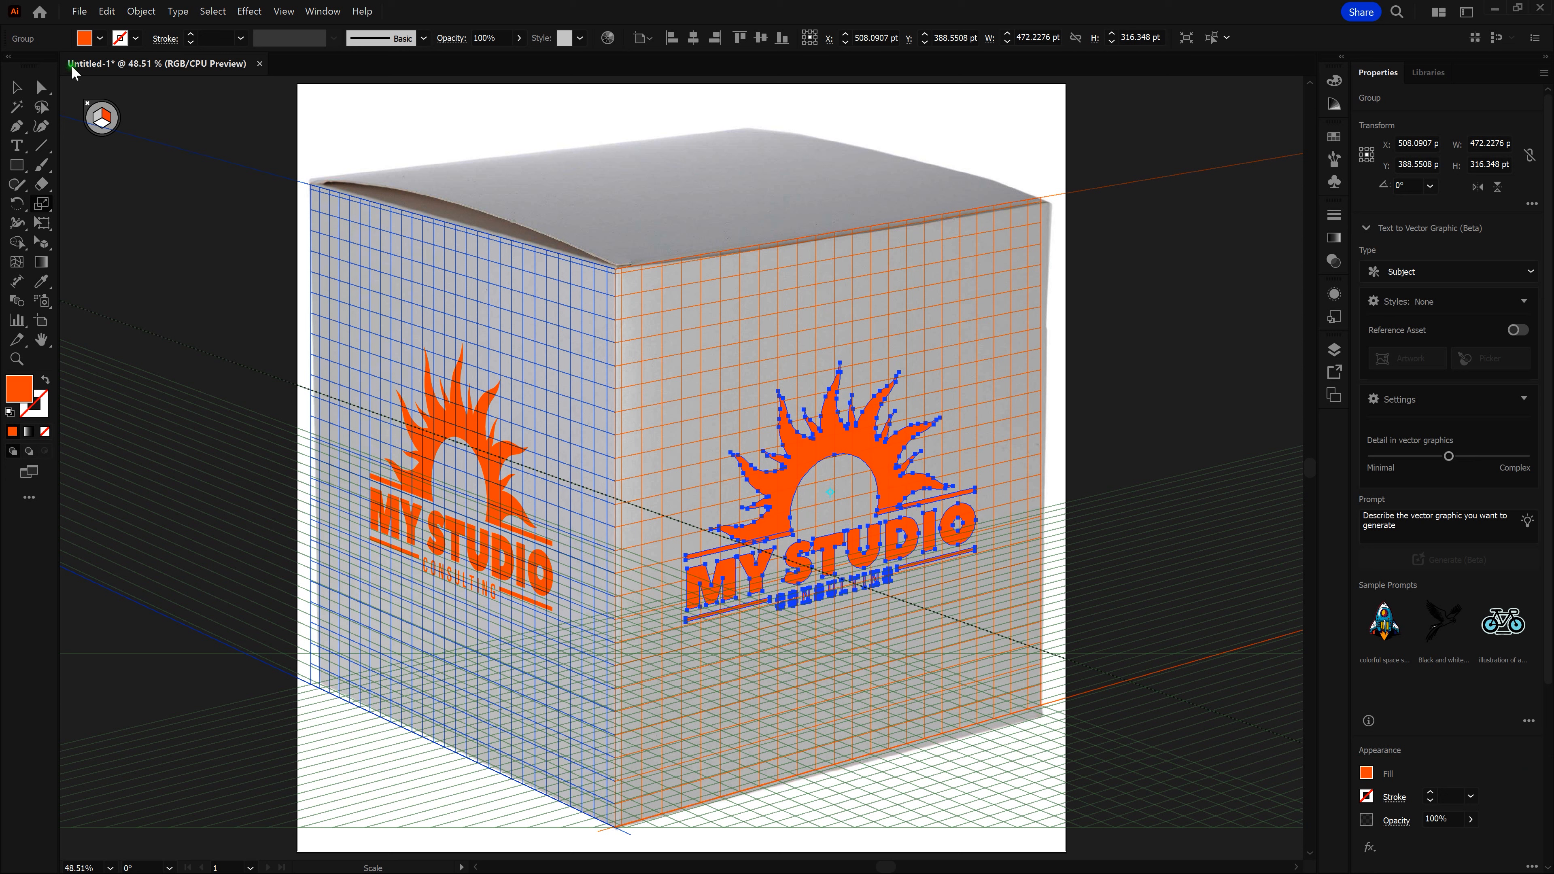
# Step: Deselect the right-face logo and hide the perspective grid with the Perspective Grid tool active
pyautogui.click(17, 88)
pyautogui.click(177, 147)
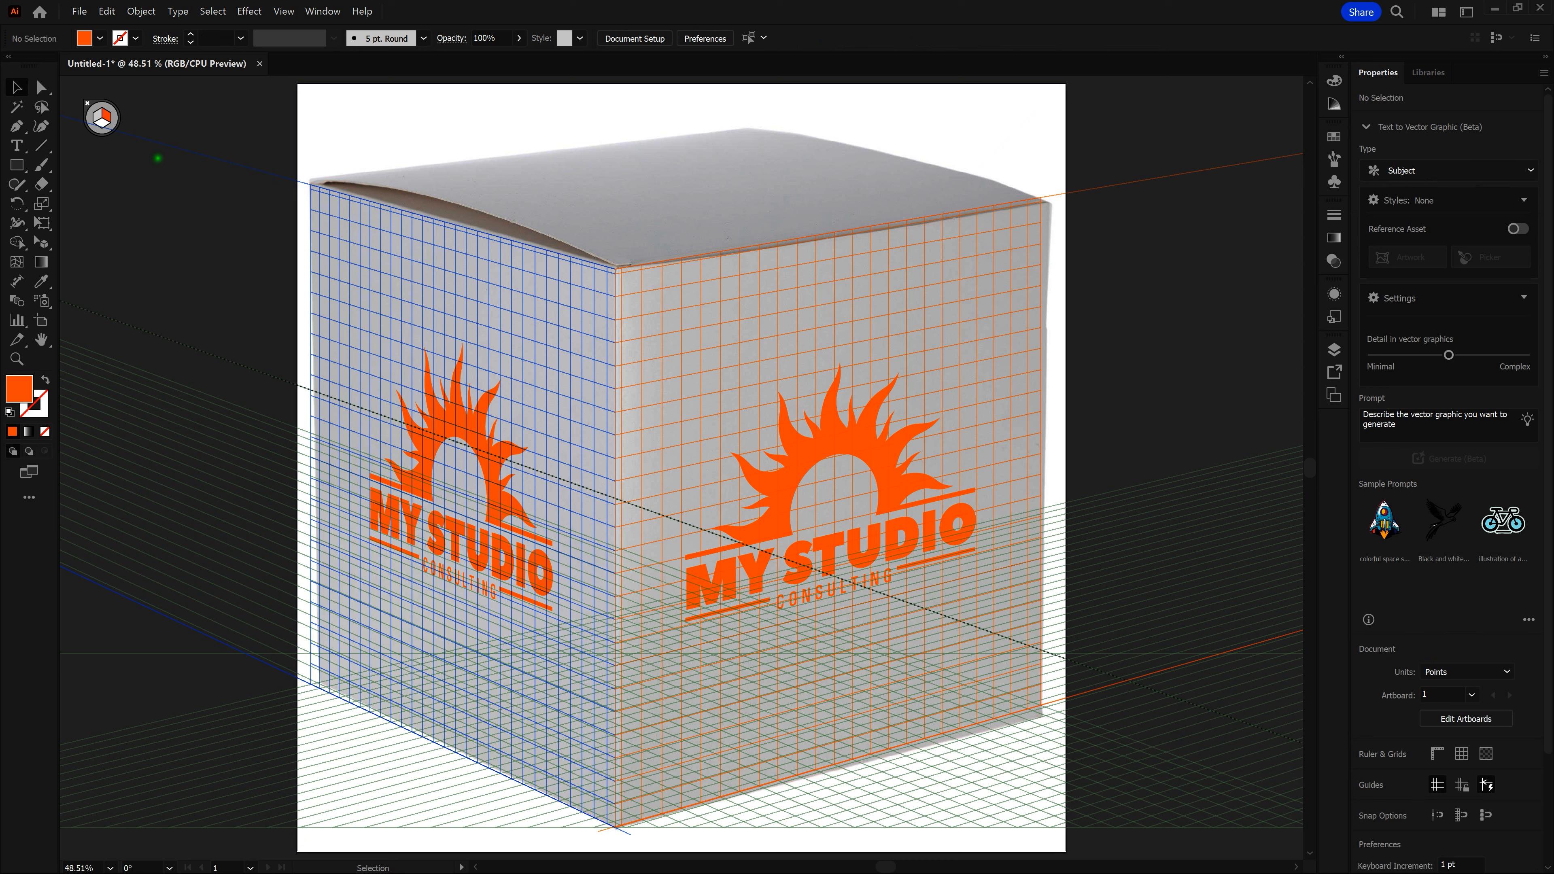
pyautogui.click(43, 243)
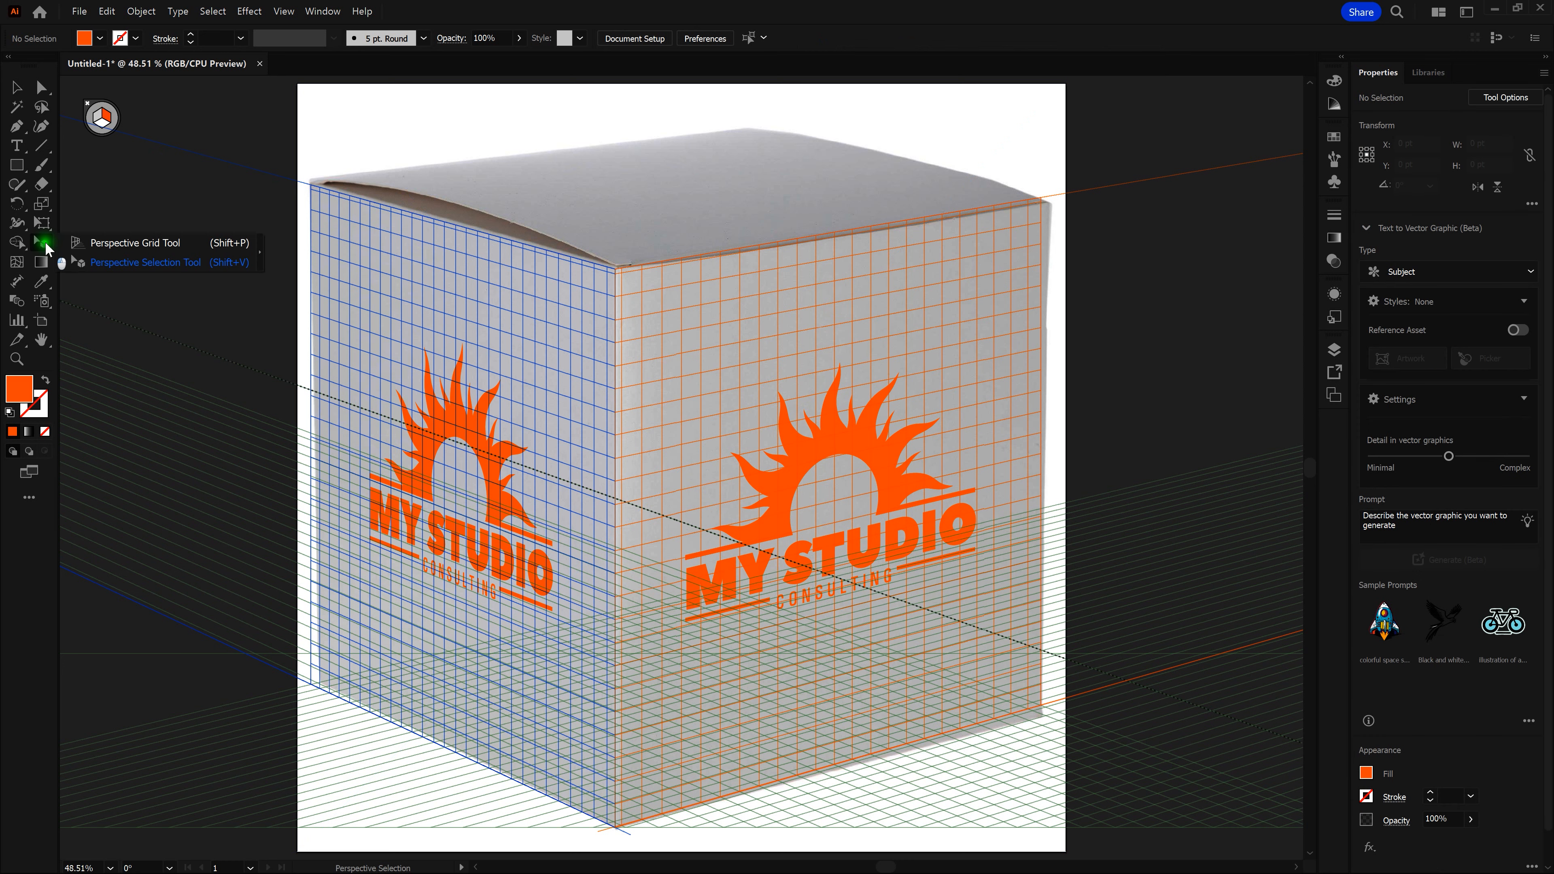
pyautogui.click(98, 243)
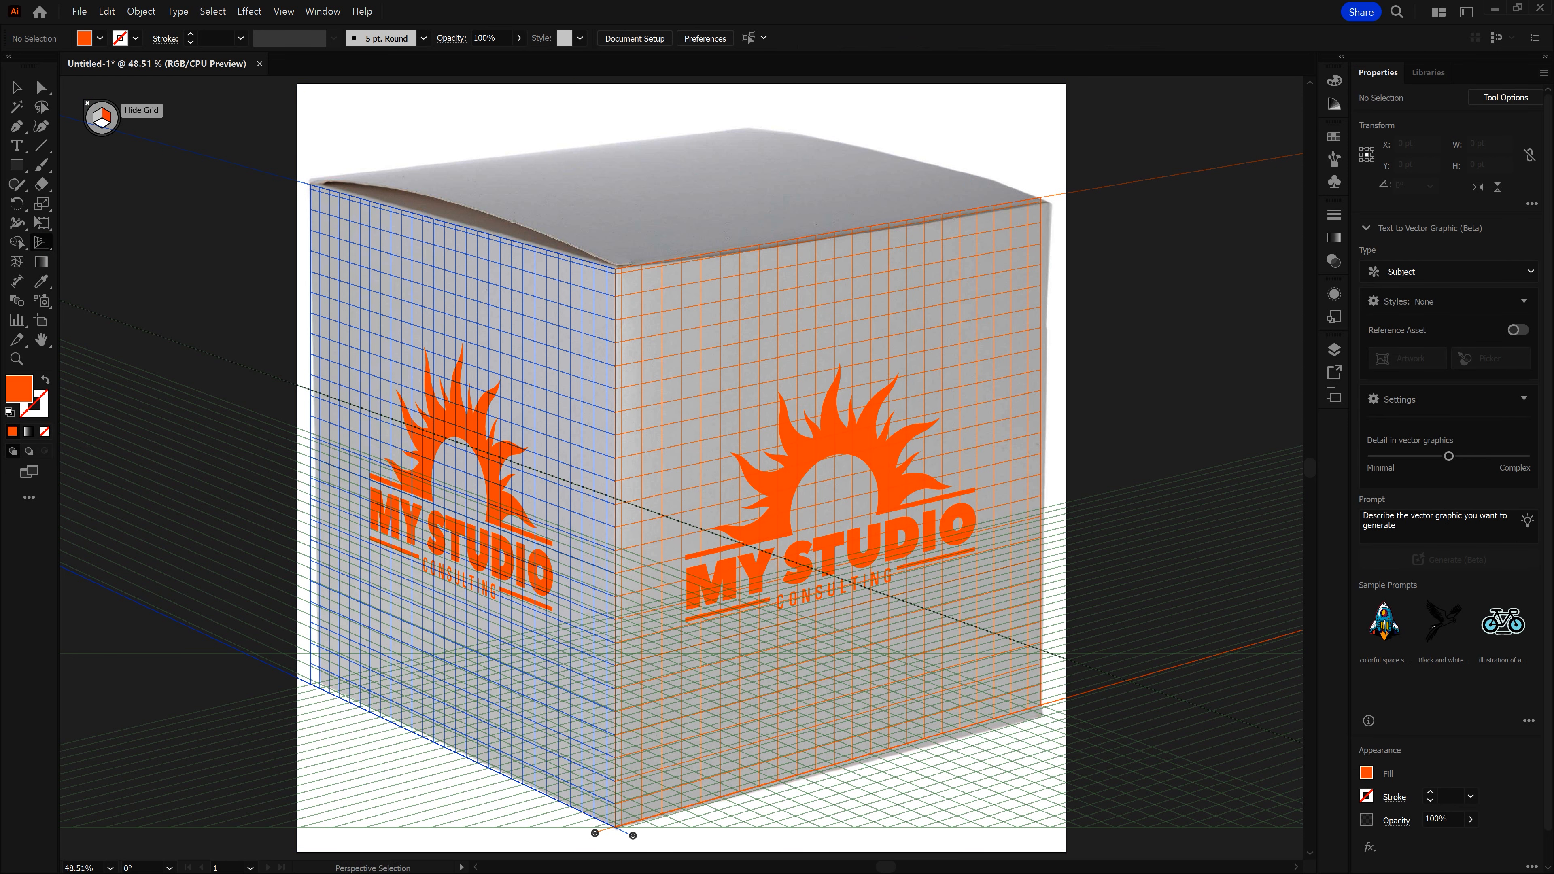
pyautogui.click(88, 104)
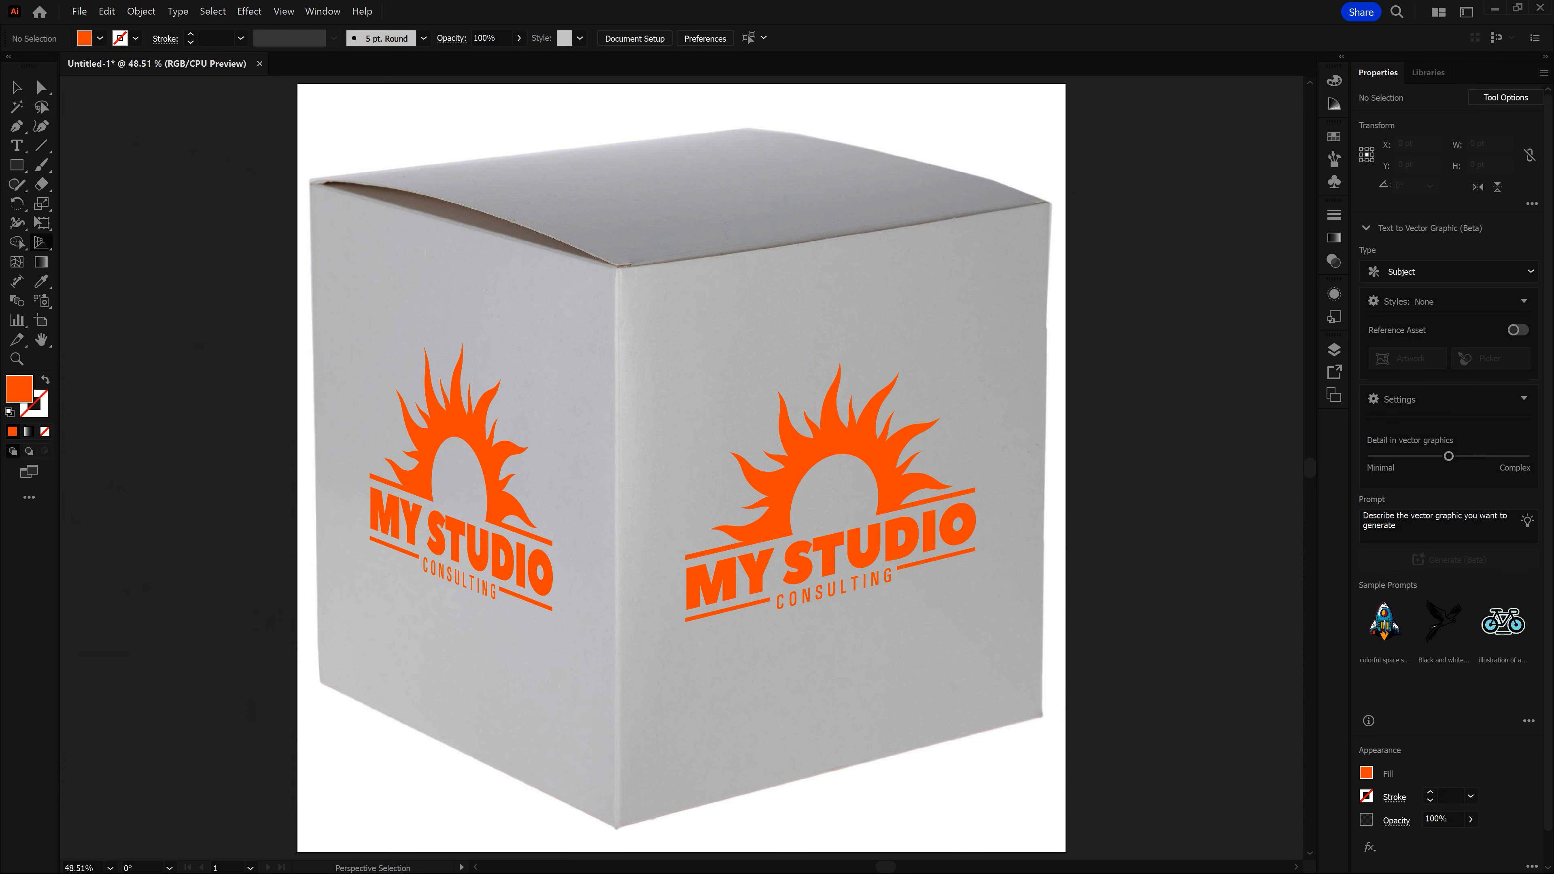
# Step: Select the logos on both box faces and show their transparency settings
pyautogui.hotkey('ctrl', '-')
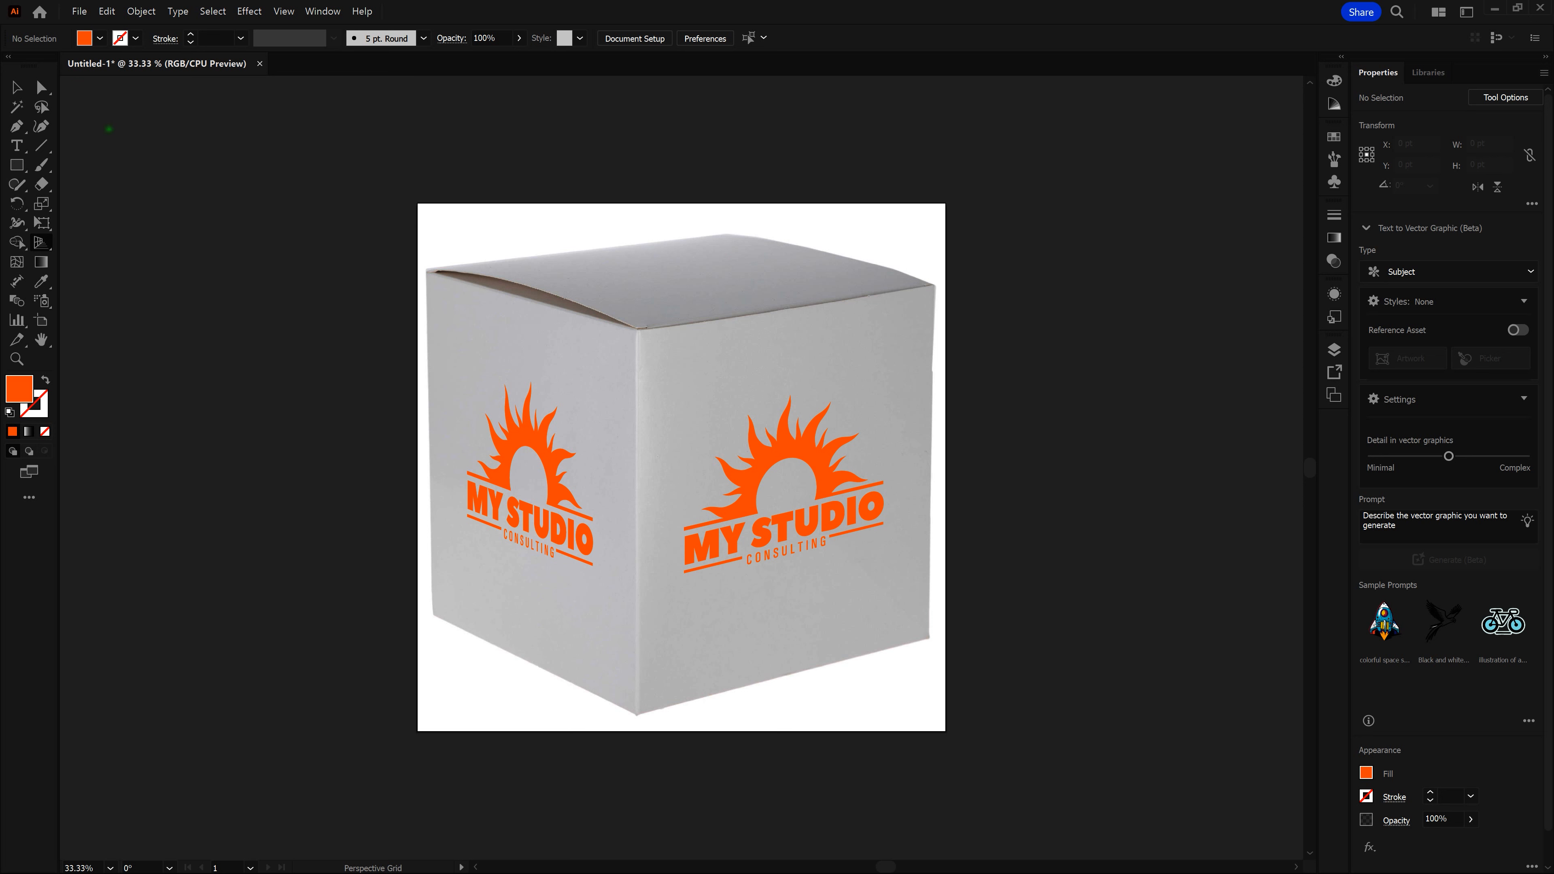
pyautogui.click(17, 87)
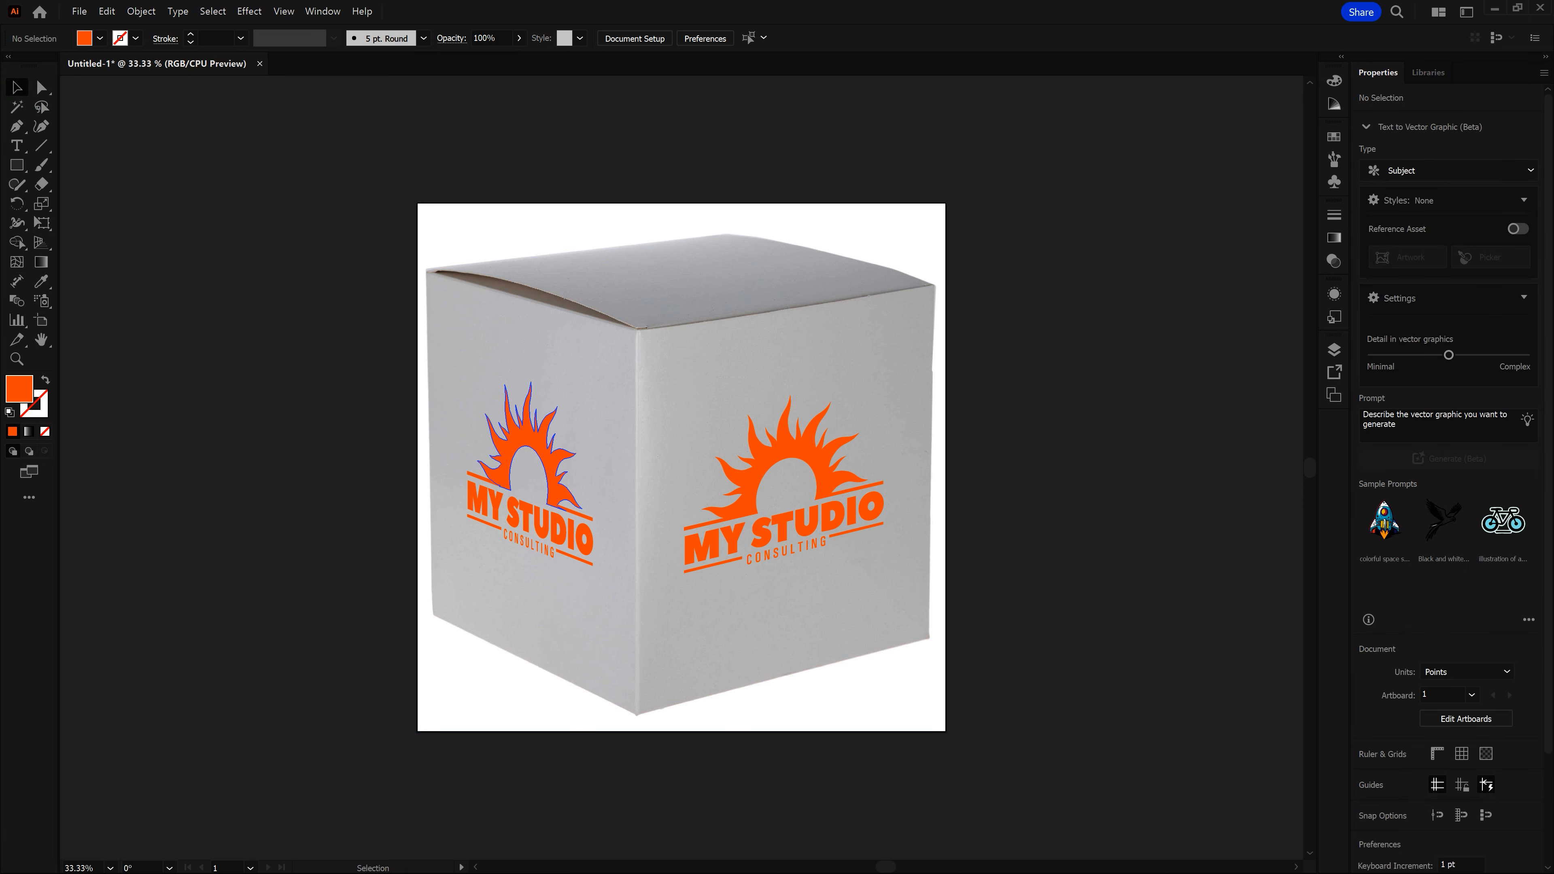
pyautogui.click(534, 438)
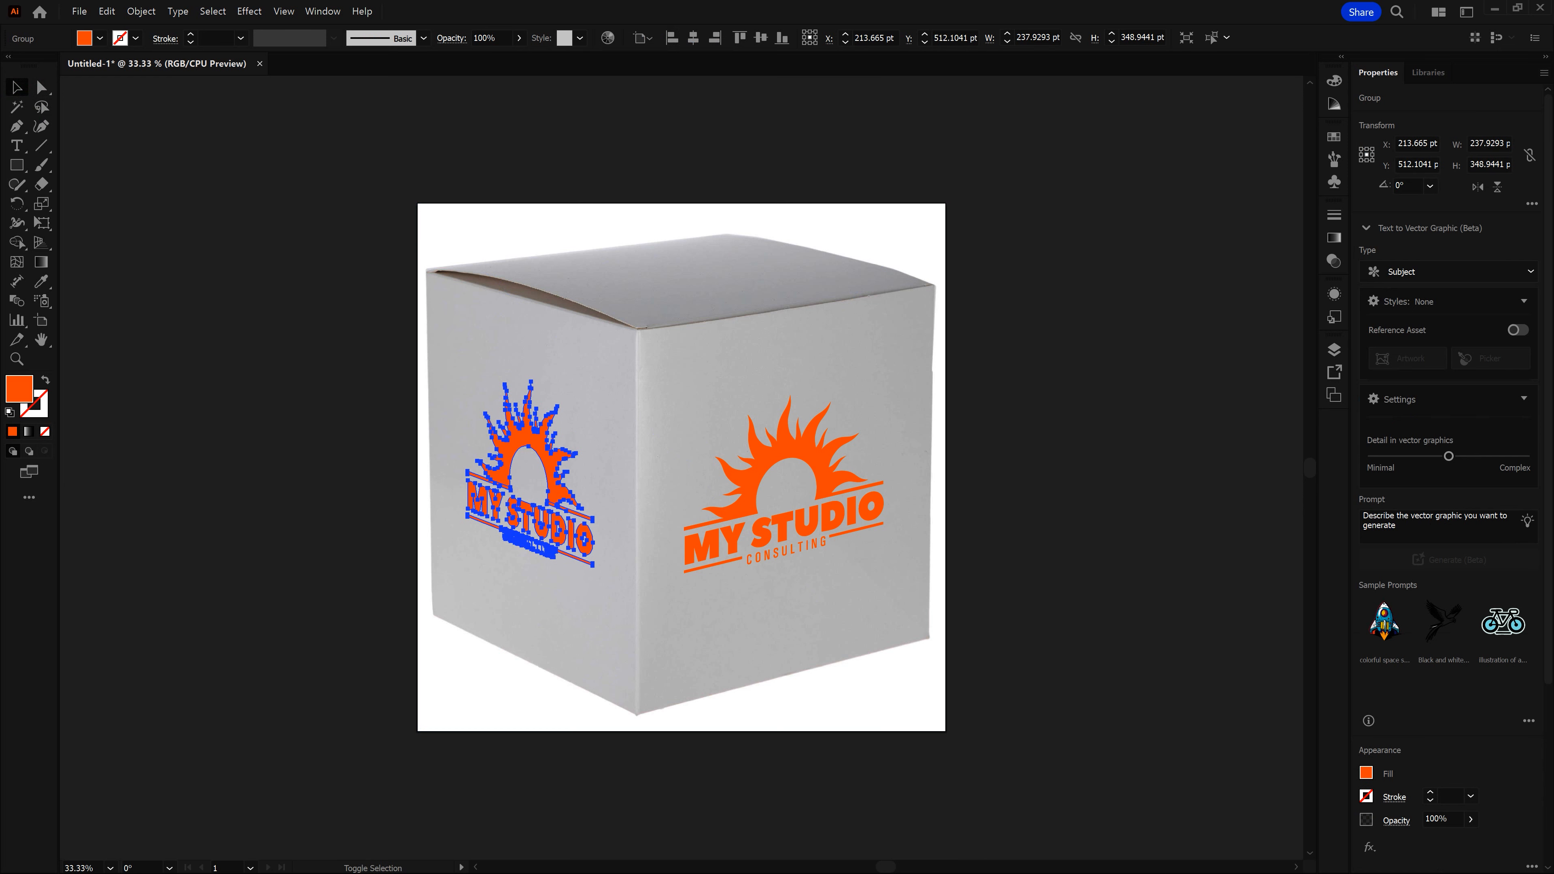
pyautogui.keyDown('shift'); pyautogui.click(773, 445); pyautogui.keyUp('shift')
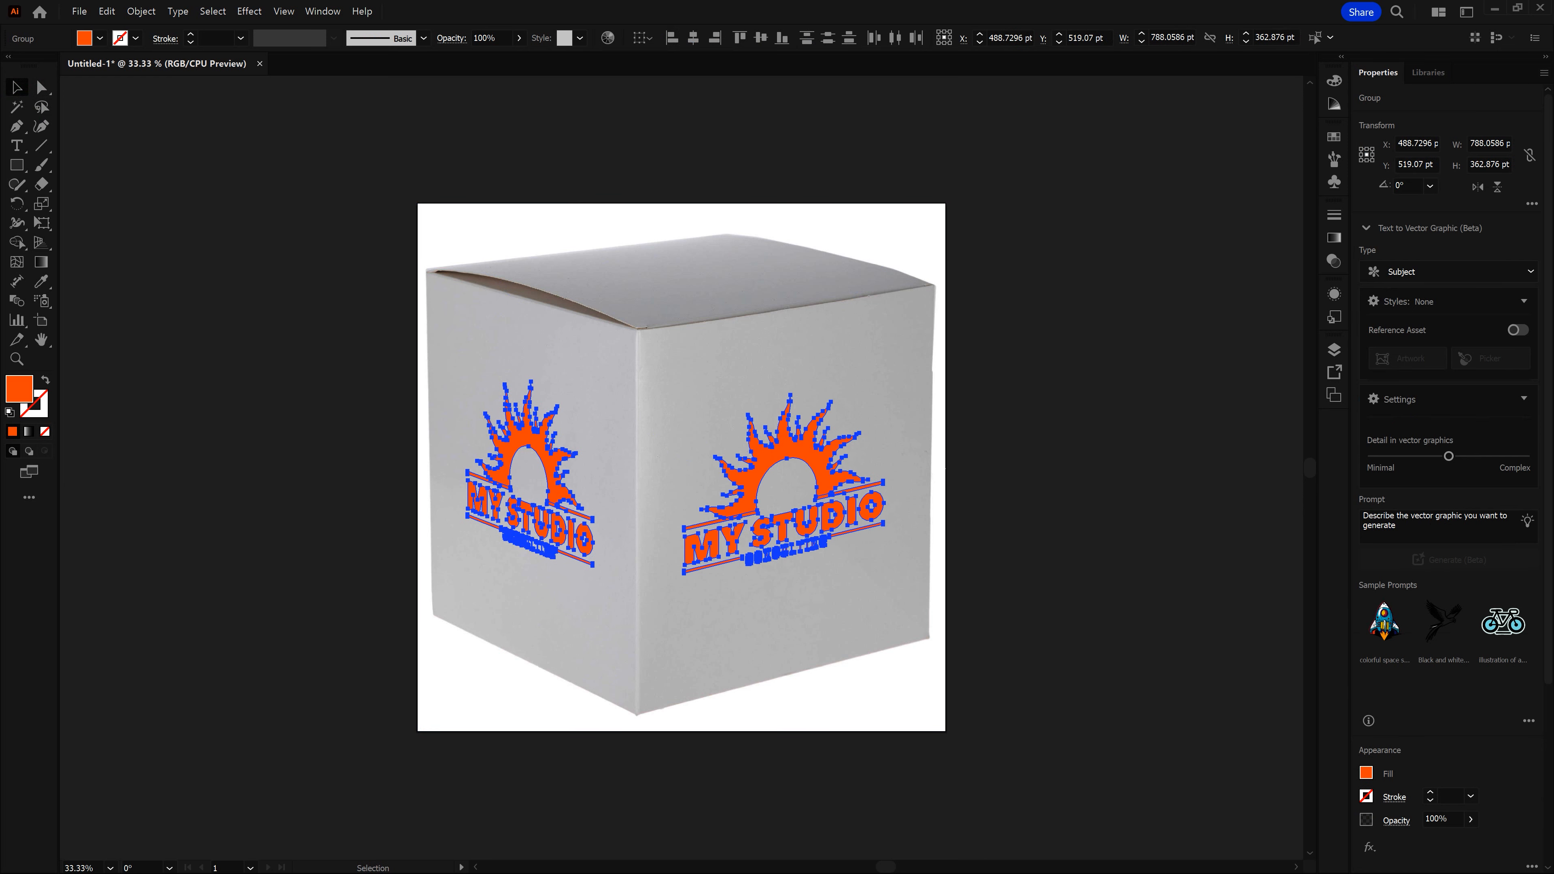
pyautogui.click(1335, 263)
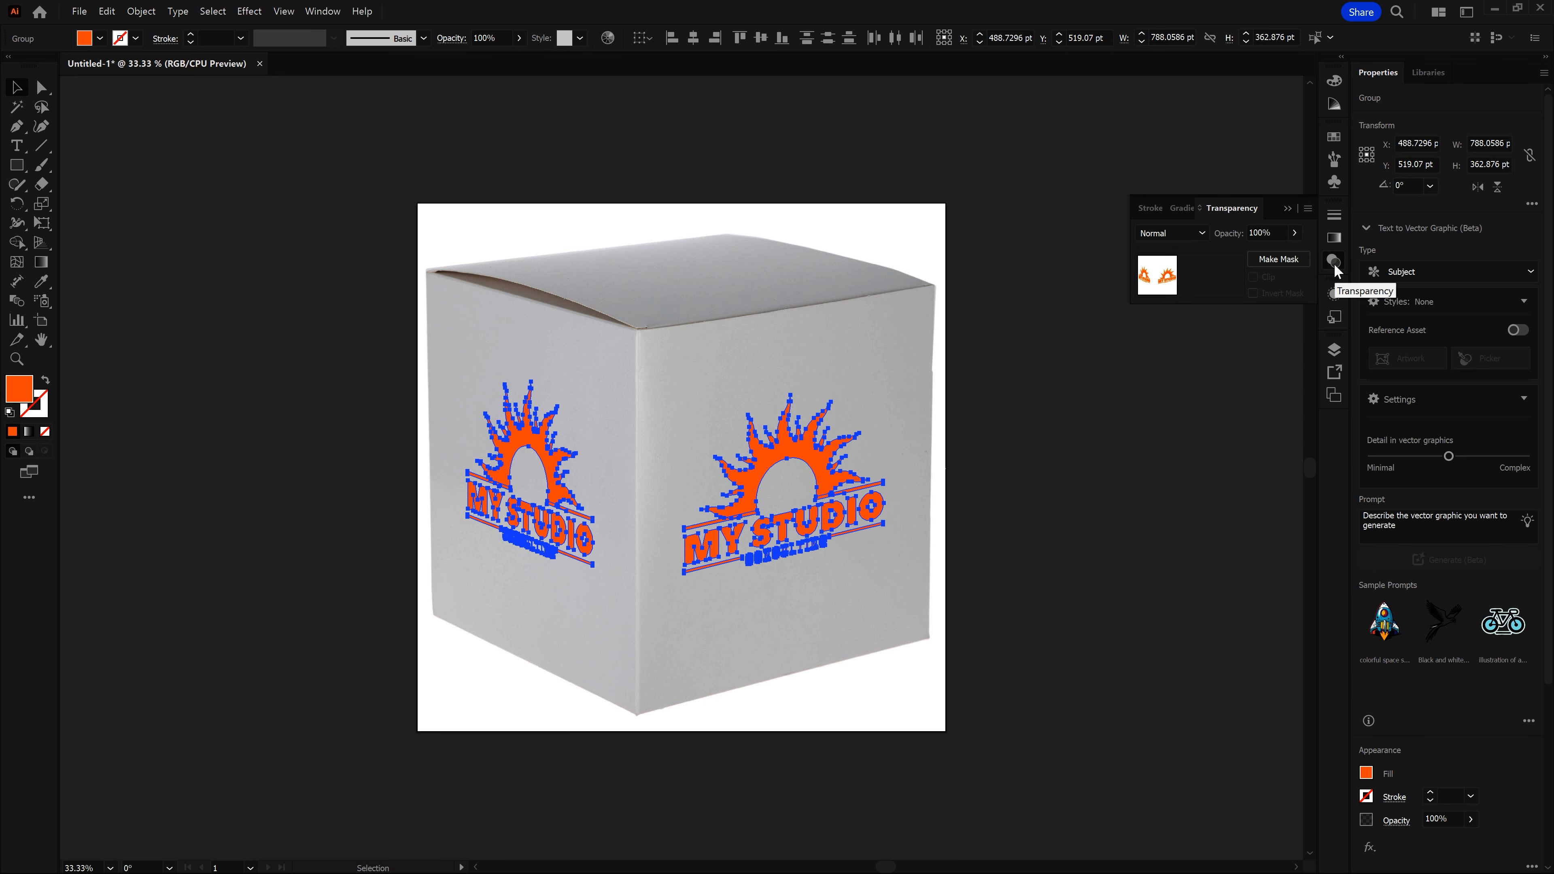
pyautogui.click(323, 11)
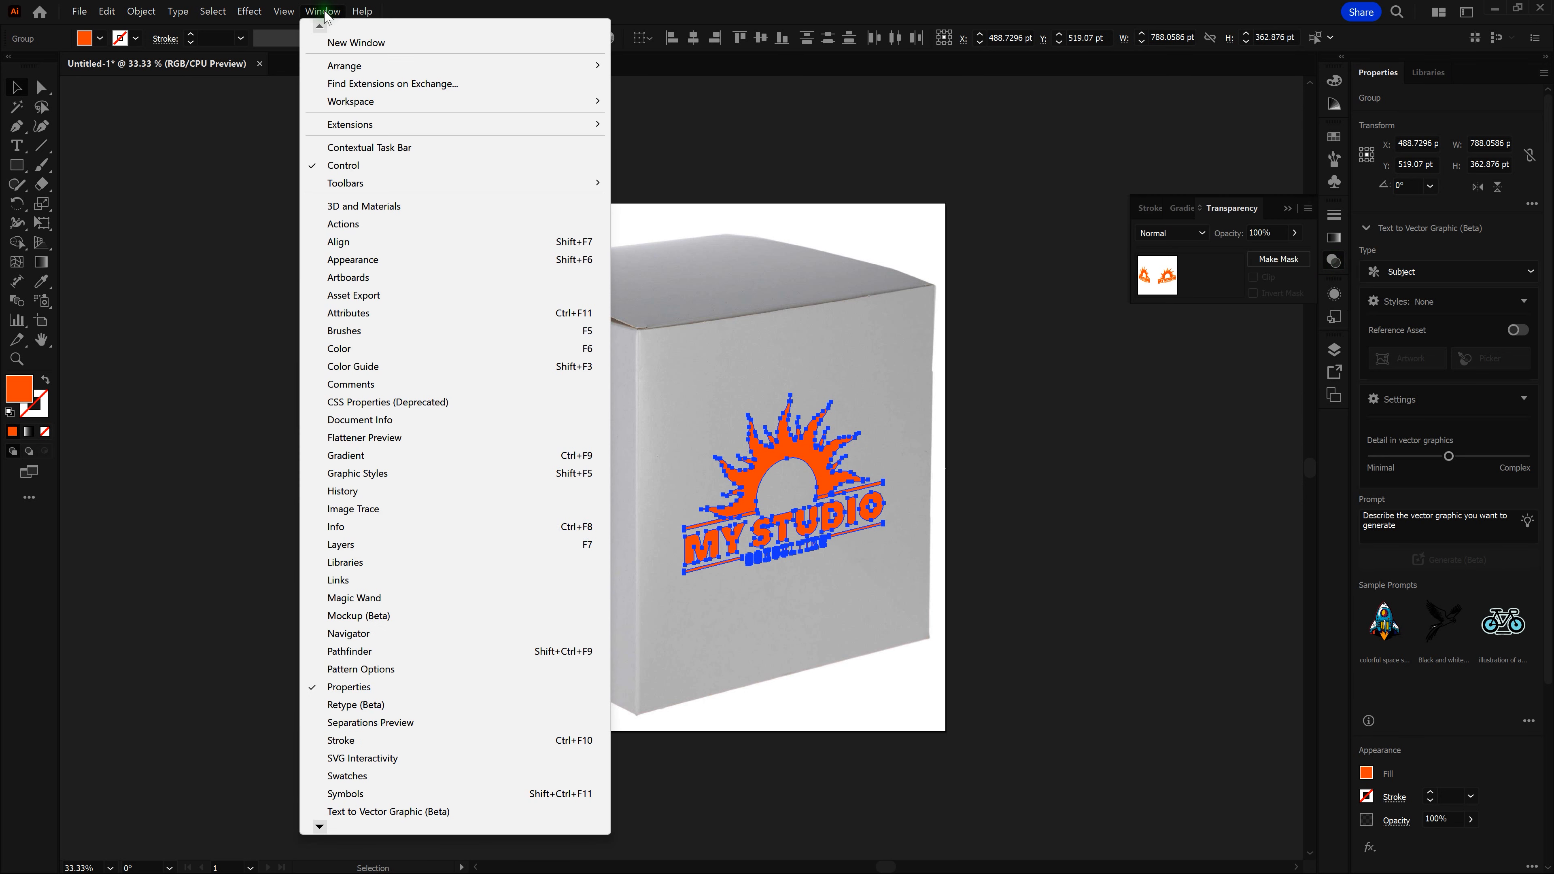
pyautogui.click(319, 826)
pyautogui.click(320, 826)
pyautogui.click(319, 827)
pyautogui.click(319, 827)
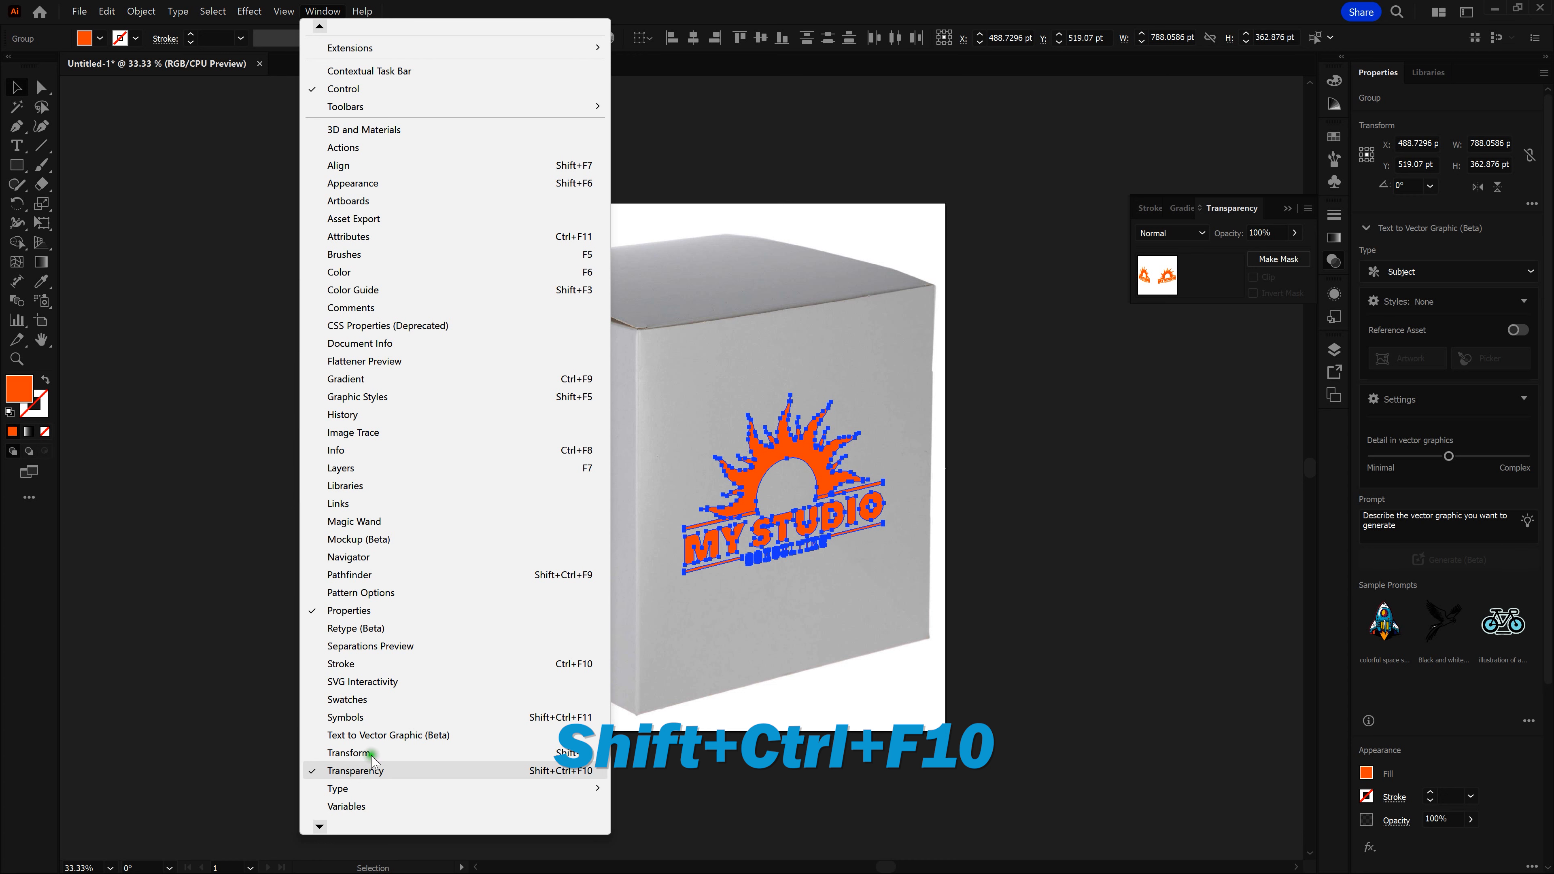
pyautogui.click(1027, 10)
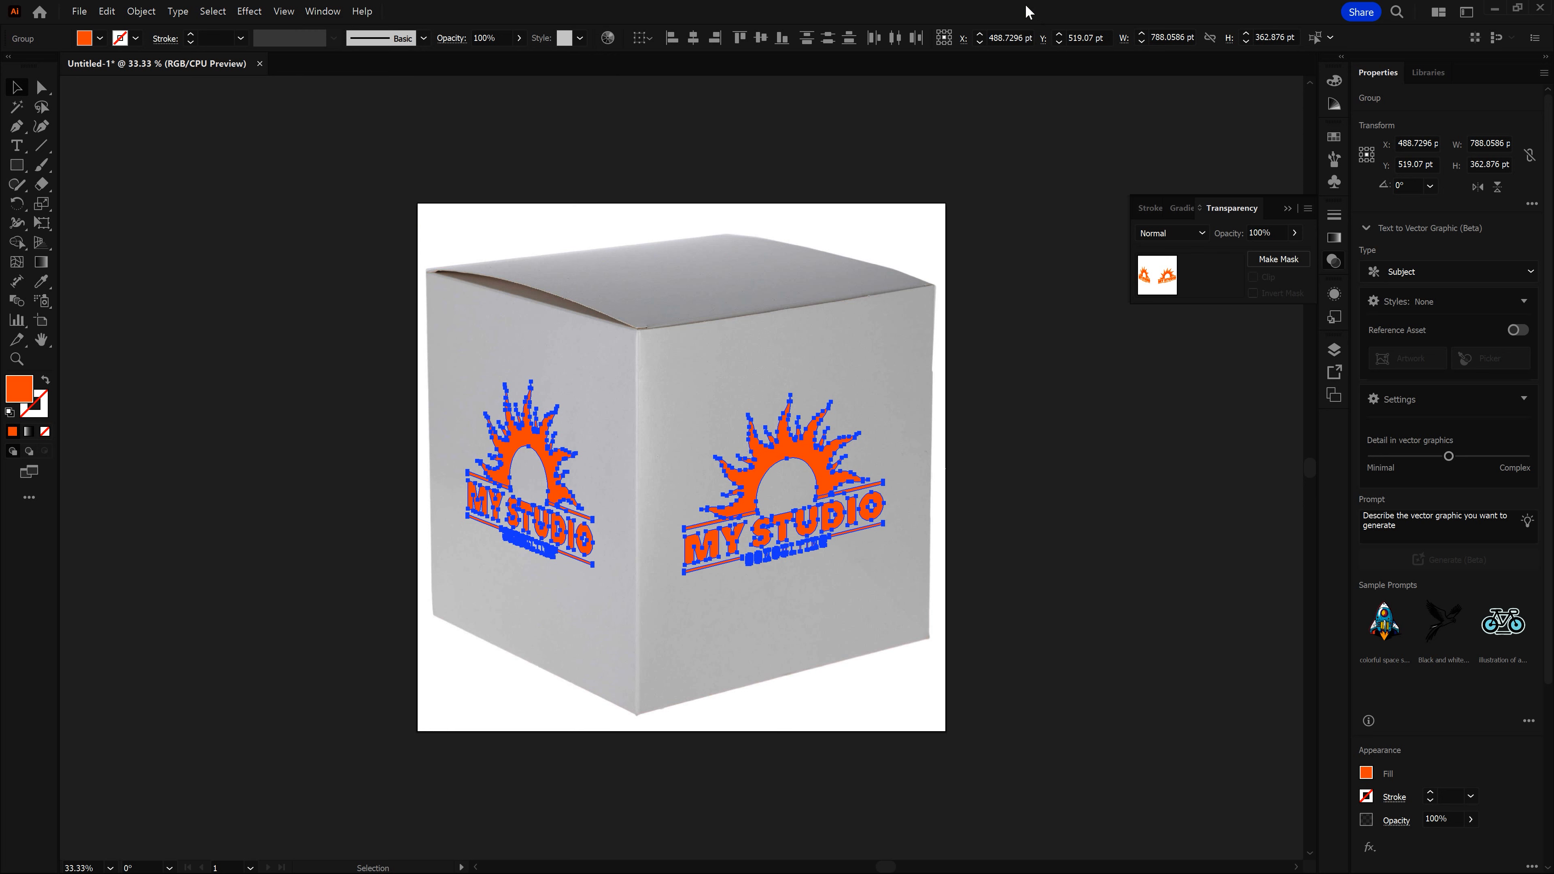
# Step: Set both logos to the Multiply blending mode with 90% opacity, deselecting them and collapsing the transparency settings
pyautogui.click(1196, 235)
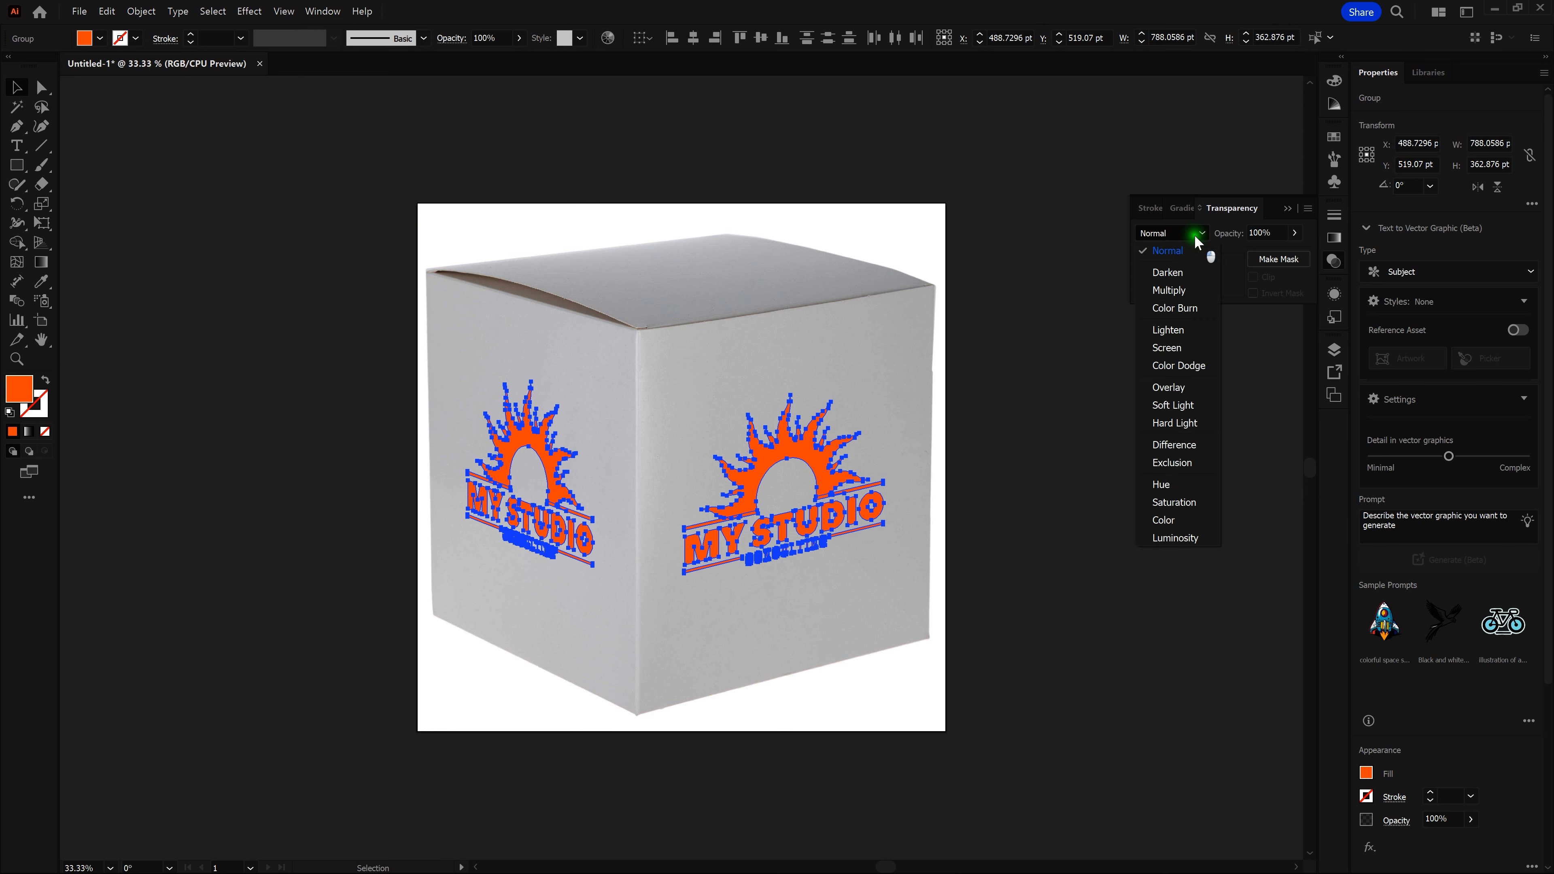
pyautogui.click(1190, 290)
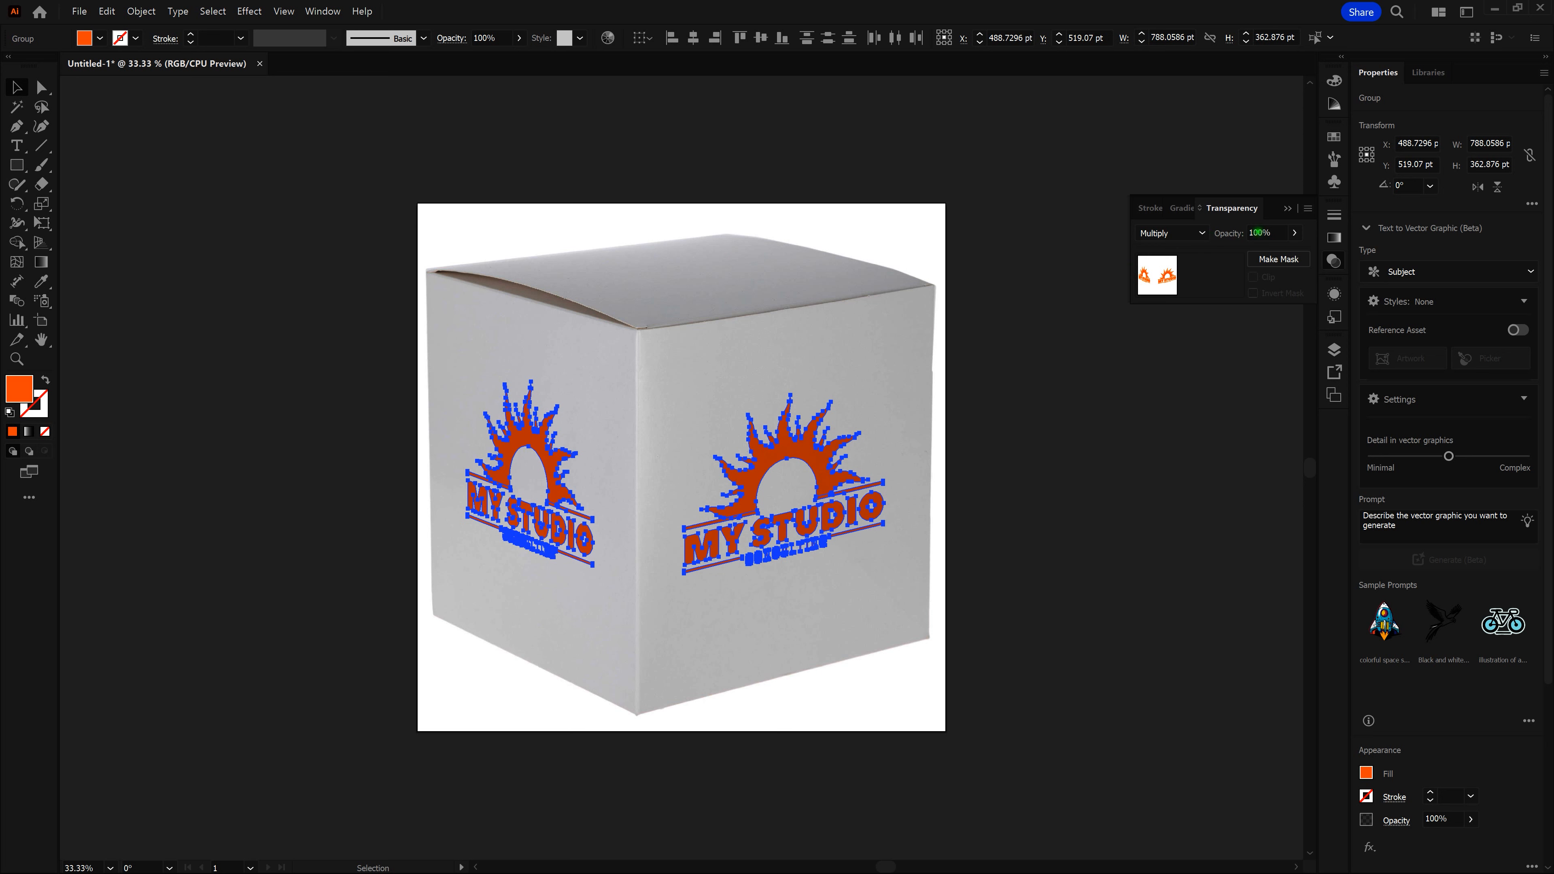
pyautogui.click(1261, 233)
pyautogui.write('90')
pyautogui.press('Return')
pyautogui.click(166, 134)
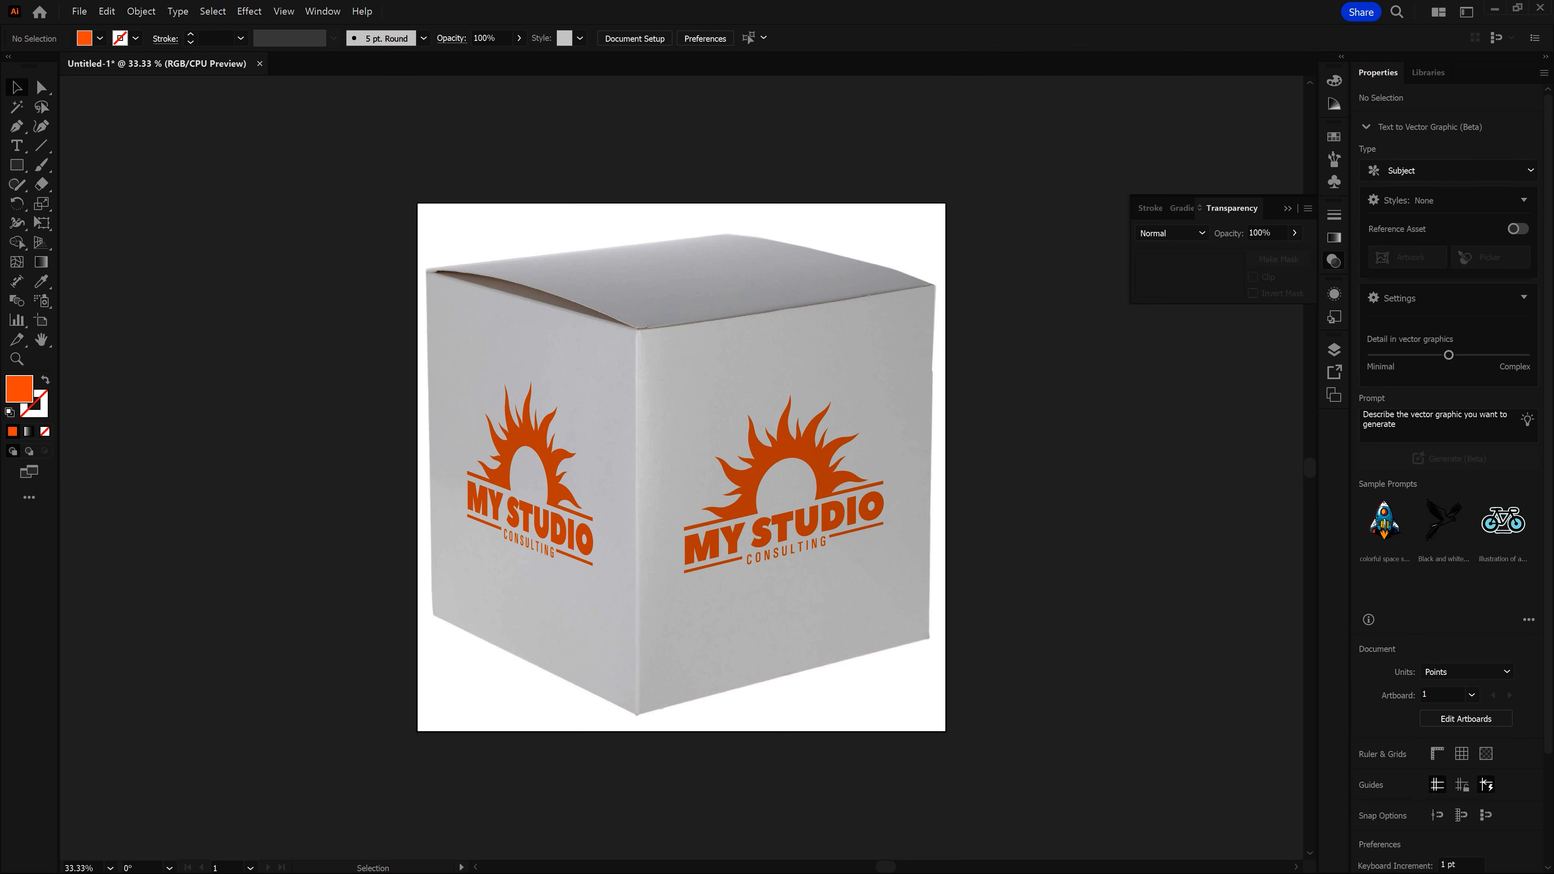
pyautogui.click(184, 131)
pyautogui.click(1288, 209)
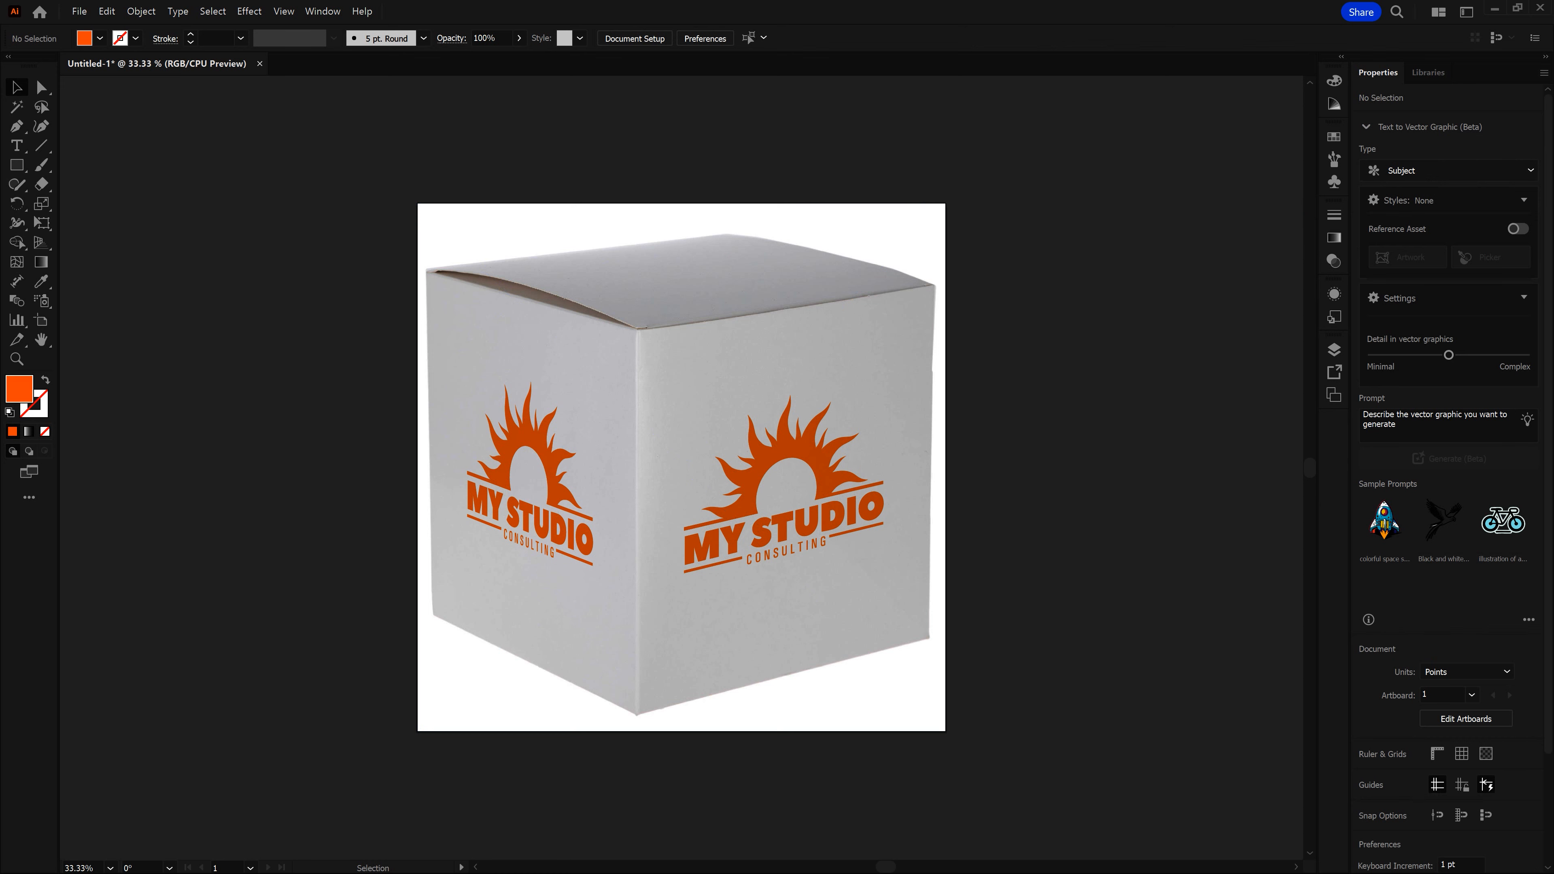
pyautogui.hotkey('ctrl', '+')
pyautogui.hotkey('ctrl', '+')
pyautogui.hotkey('ctrl', '+')
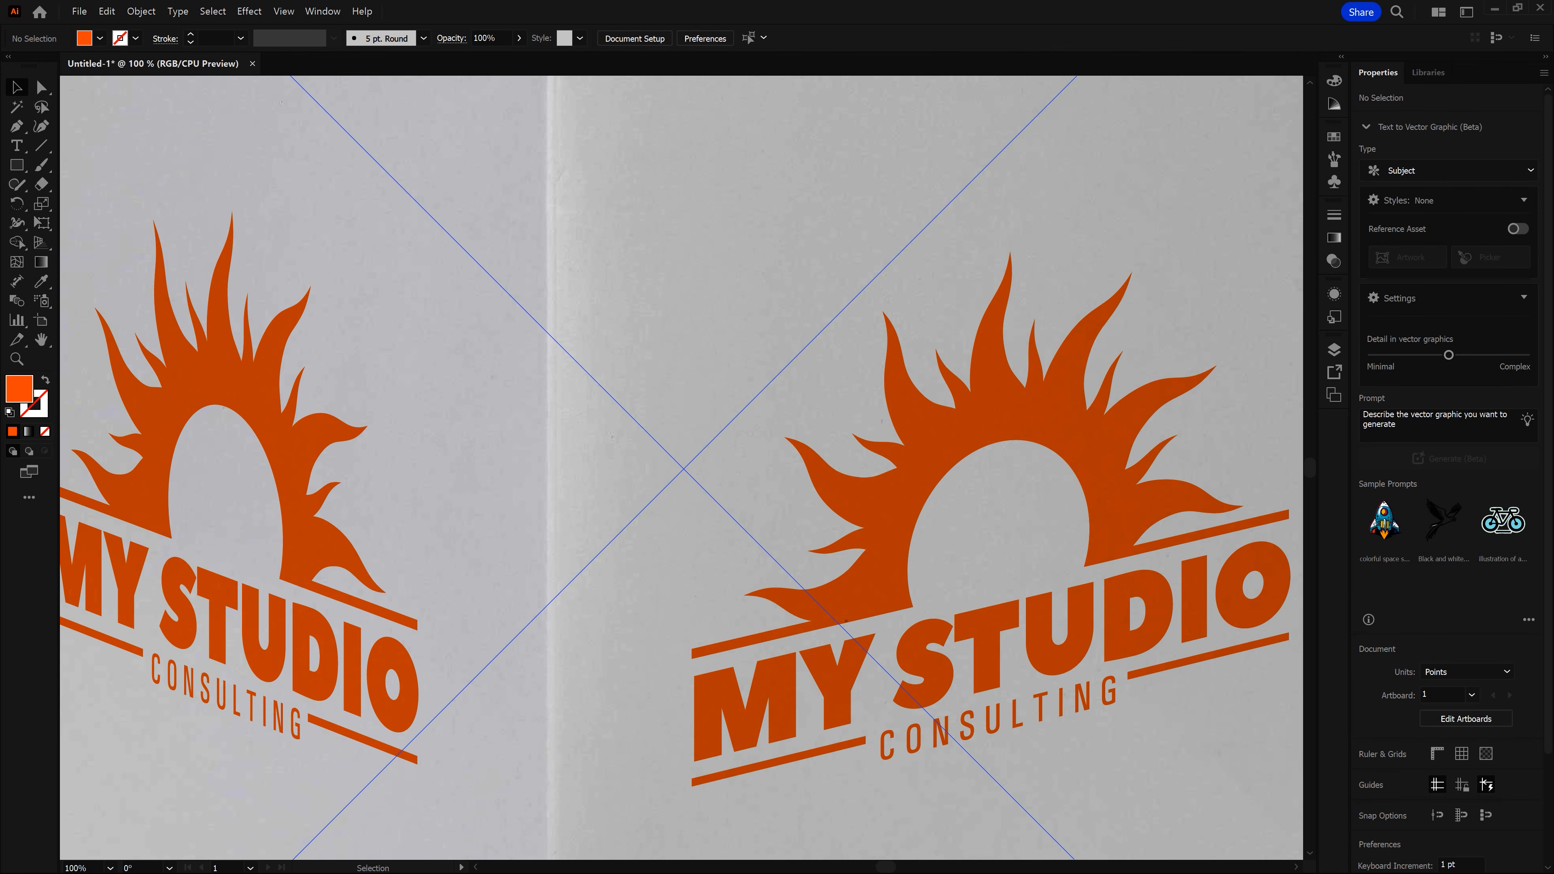
pyautogui.hotkey('ctrl', '-')
pyautogui.hotkey('ctrl', '-')
pyautogui.hotkey('ctrl', '-')
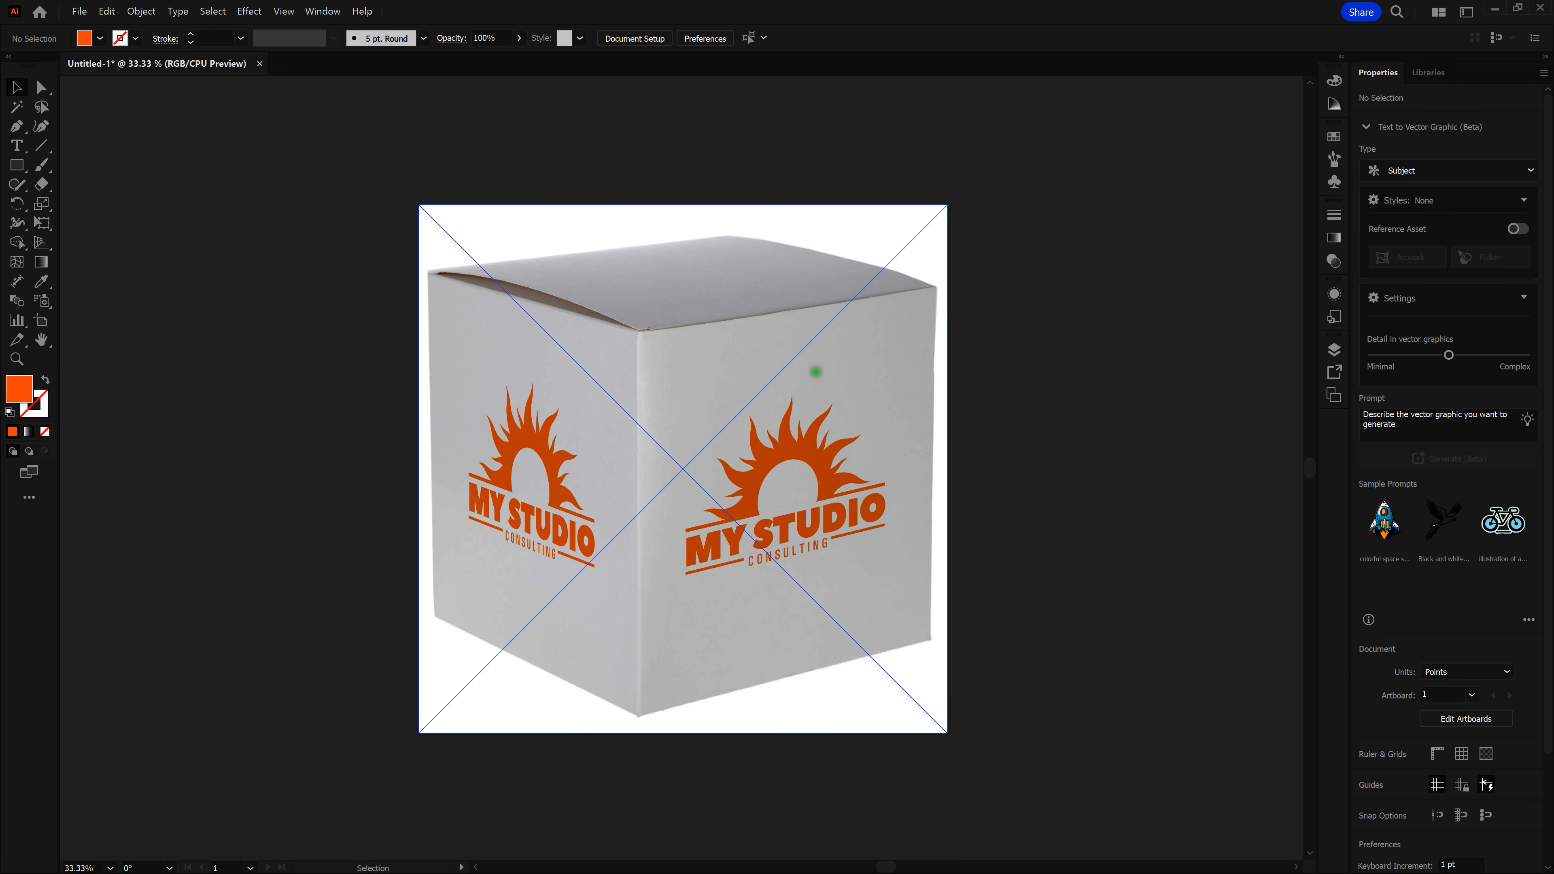
# Step: Apply a Gaussian Blur with a 2-pixel radius to the logos on both box faces and deselect them
pyautogui.click(533, 444)
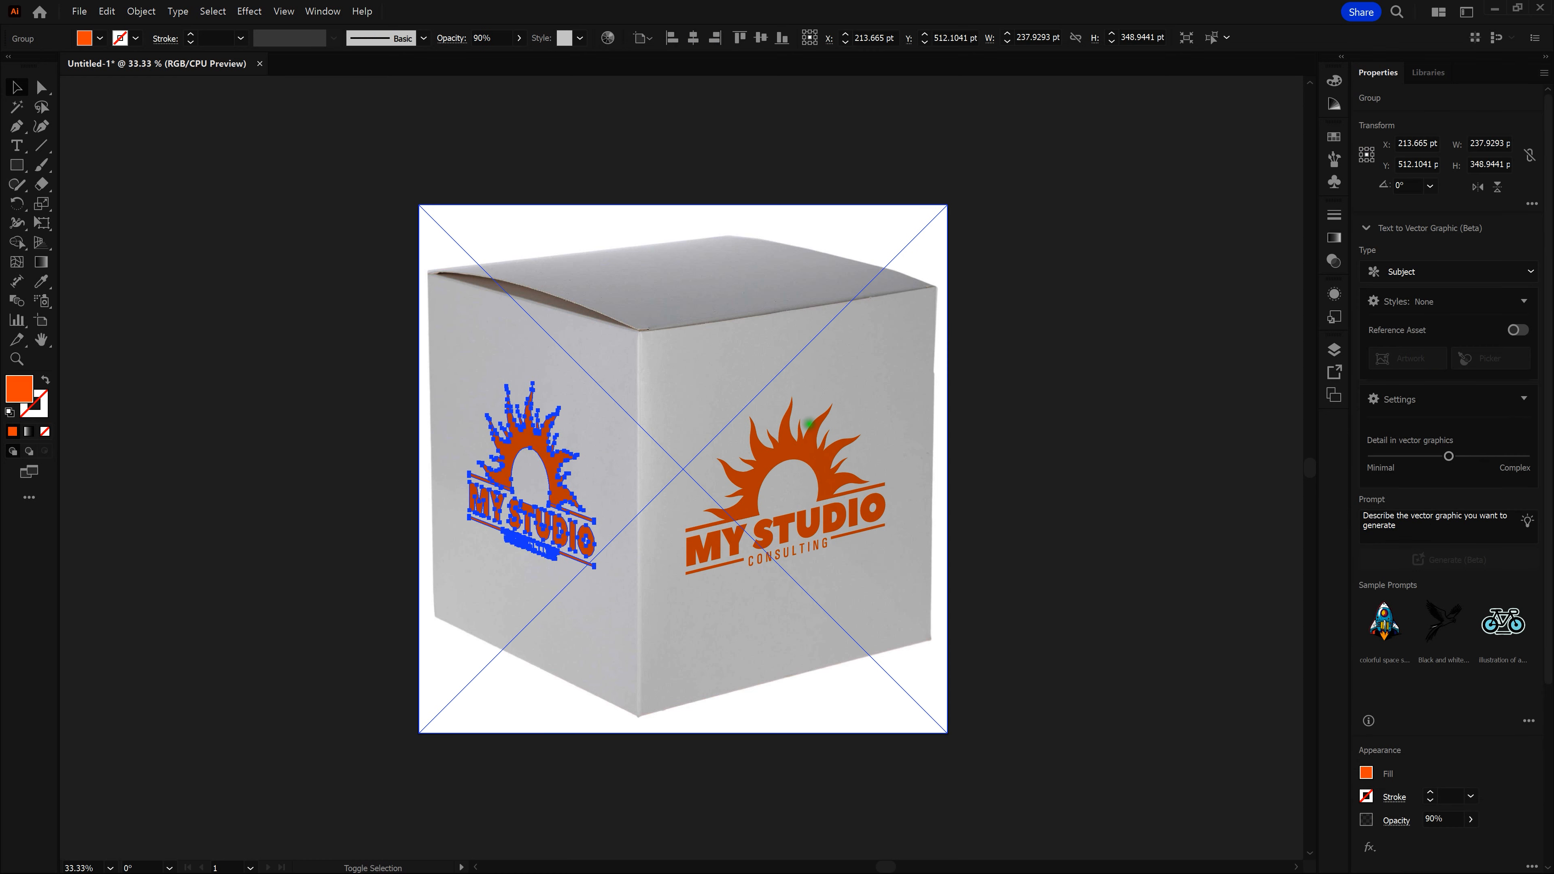
pyautogui.keyDown('shift'); pyautogui.click(813, 445); pyautogui.keyUp('shift')
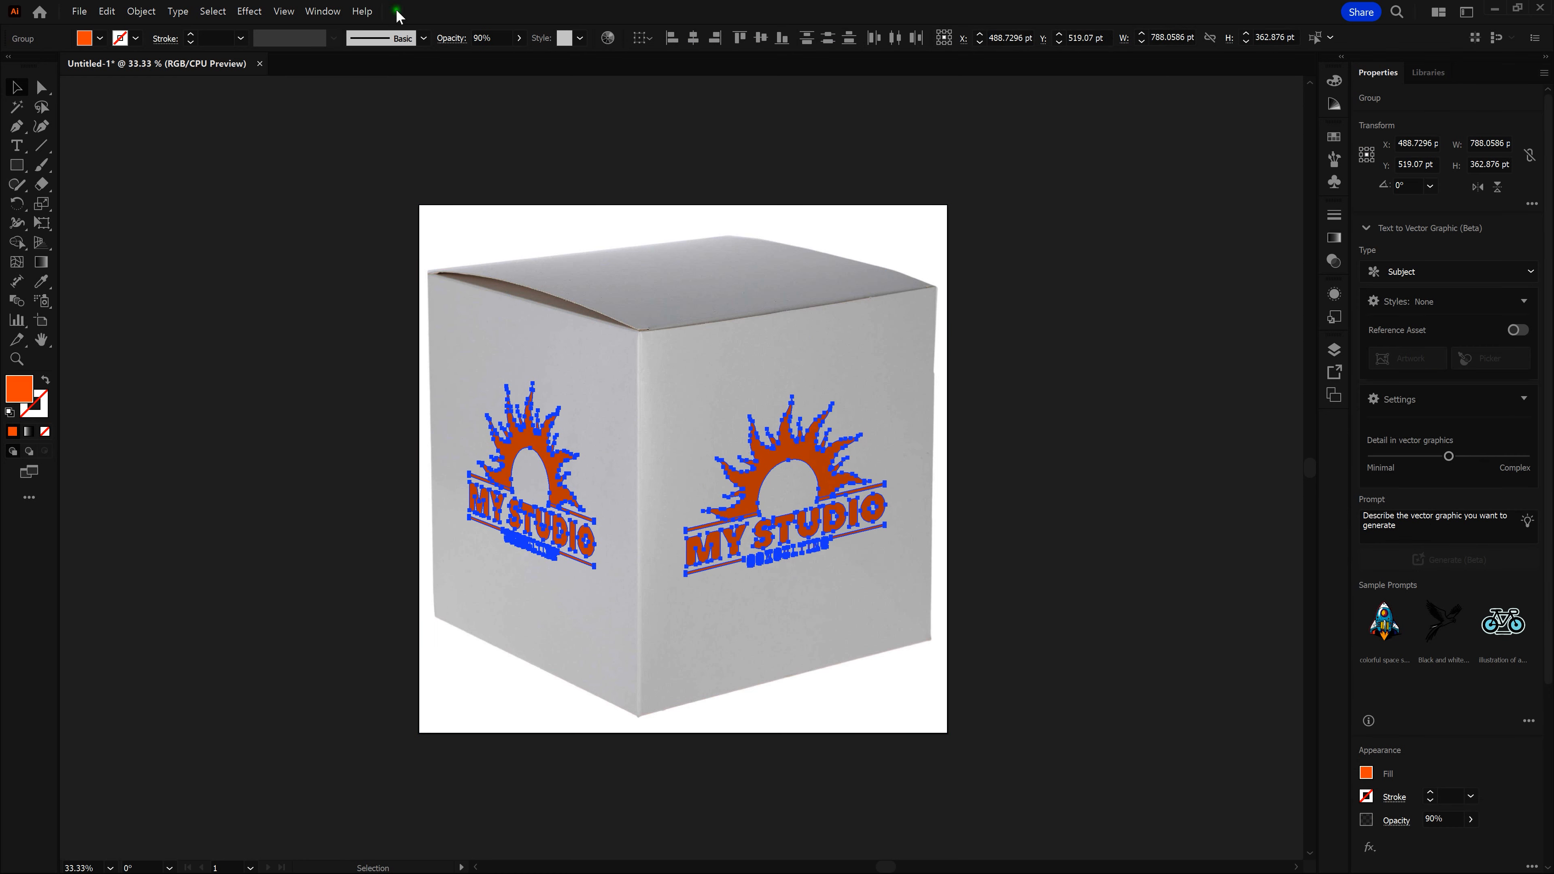
pyautogui.click(248, 11)
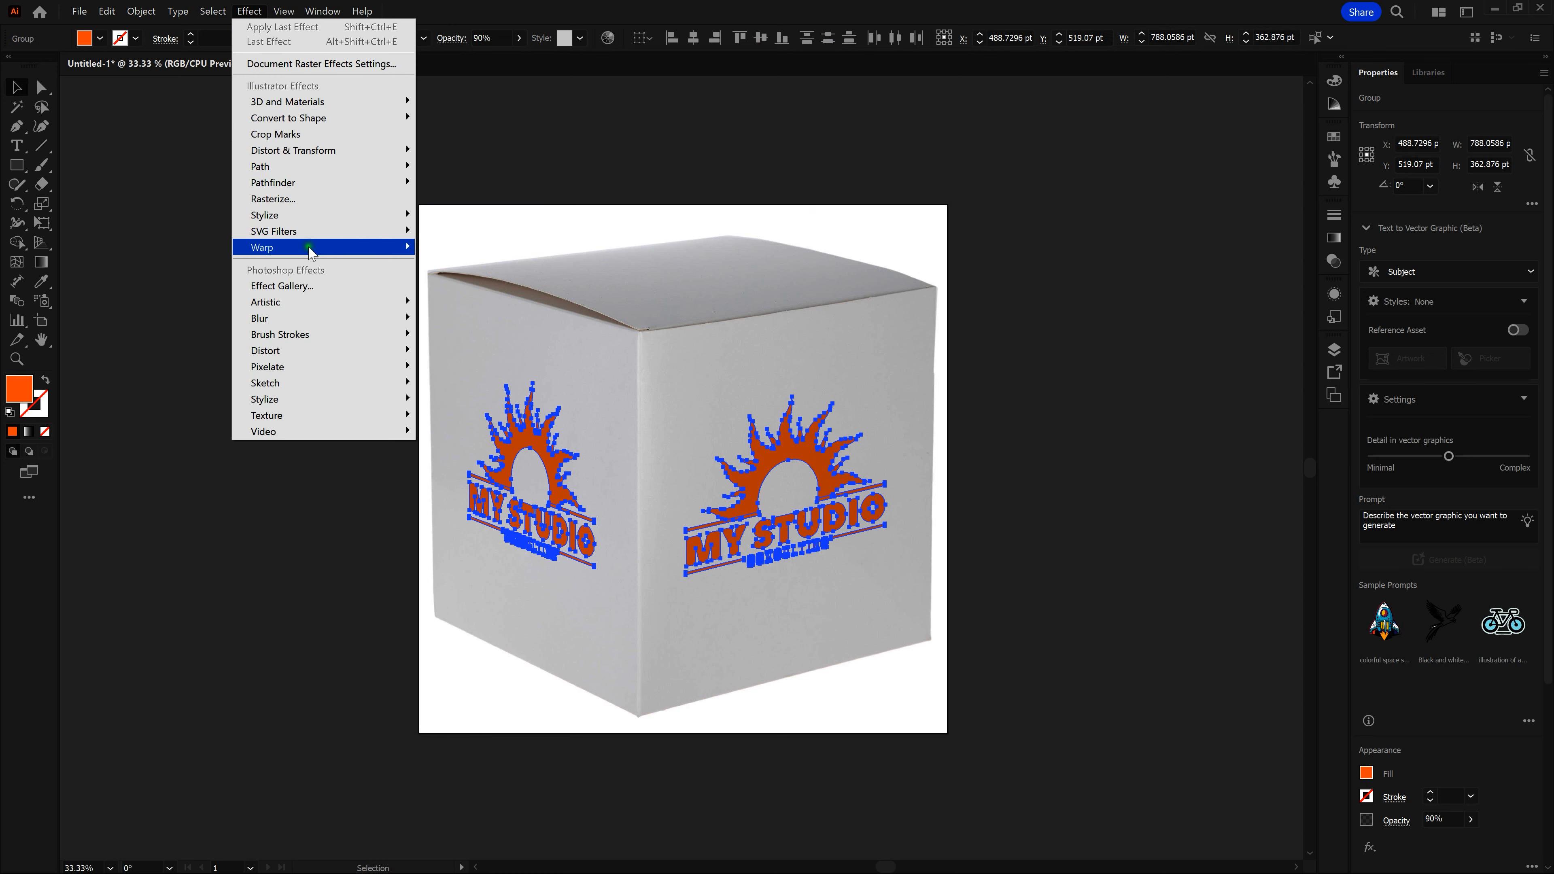
pyautogui.moveTo(321, 318)
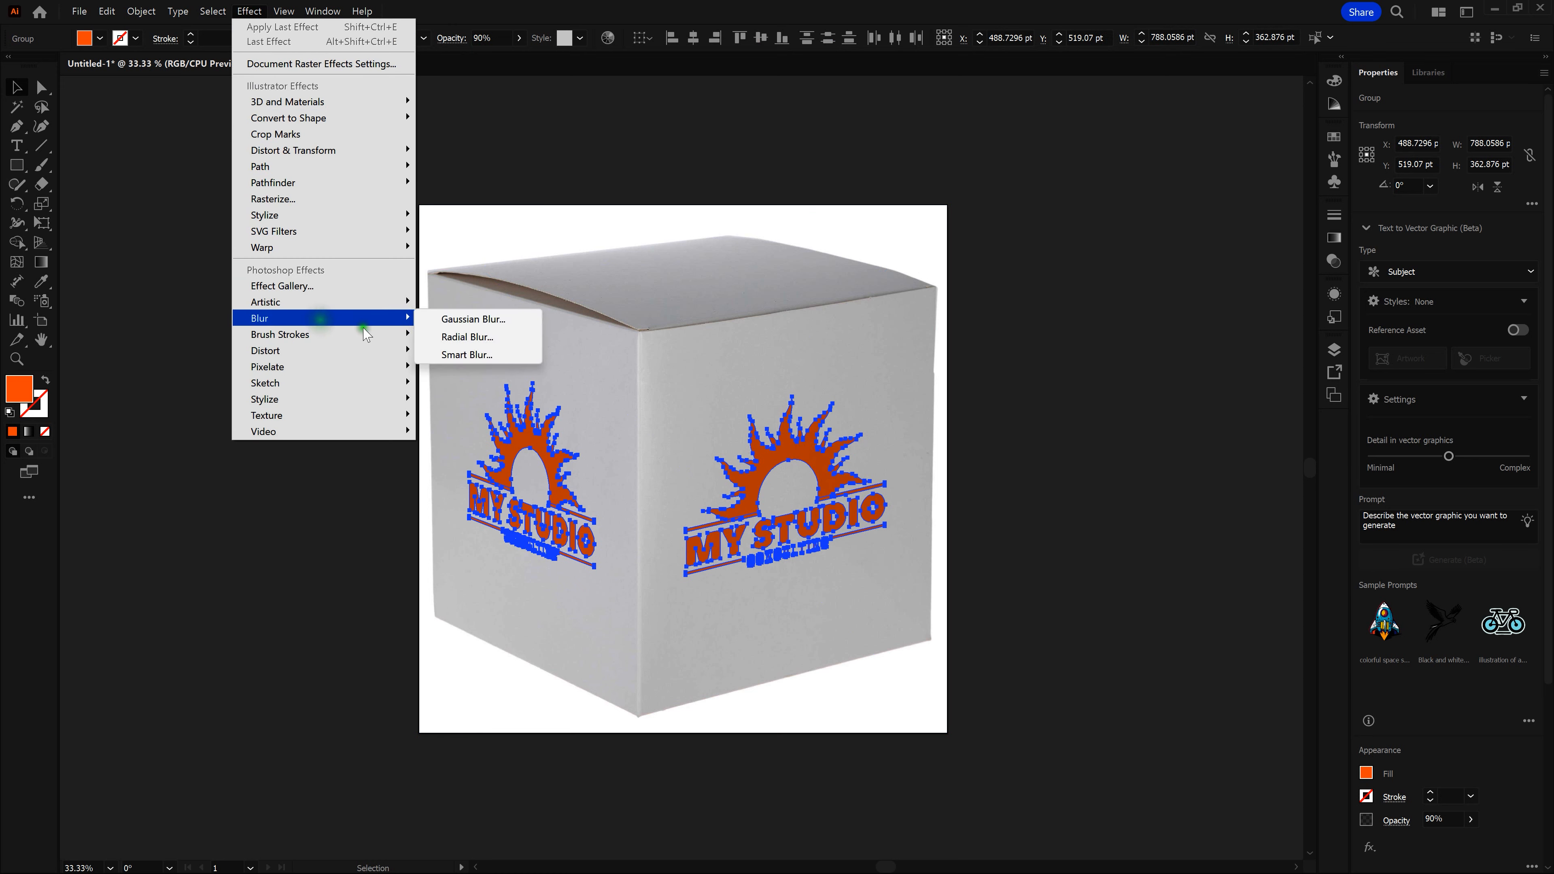
pyautogui.click(436, 319)
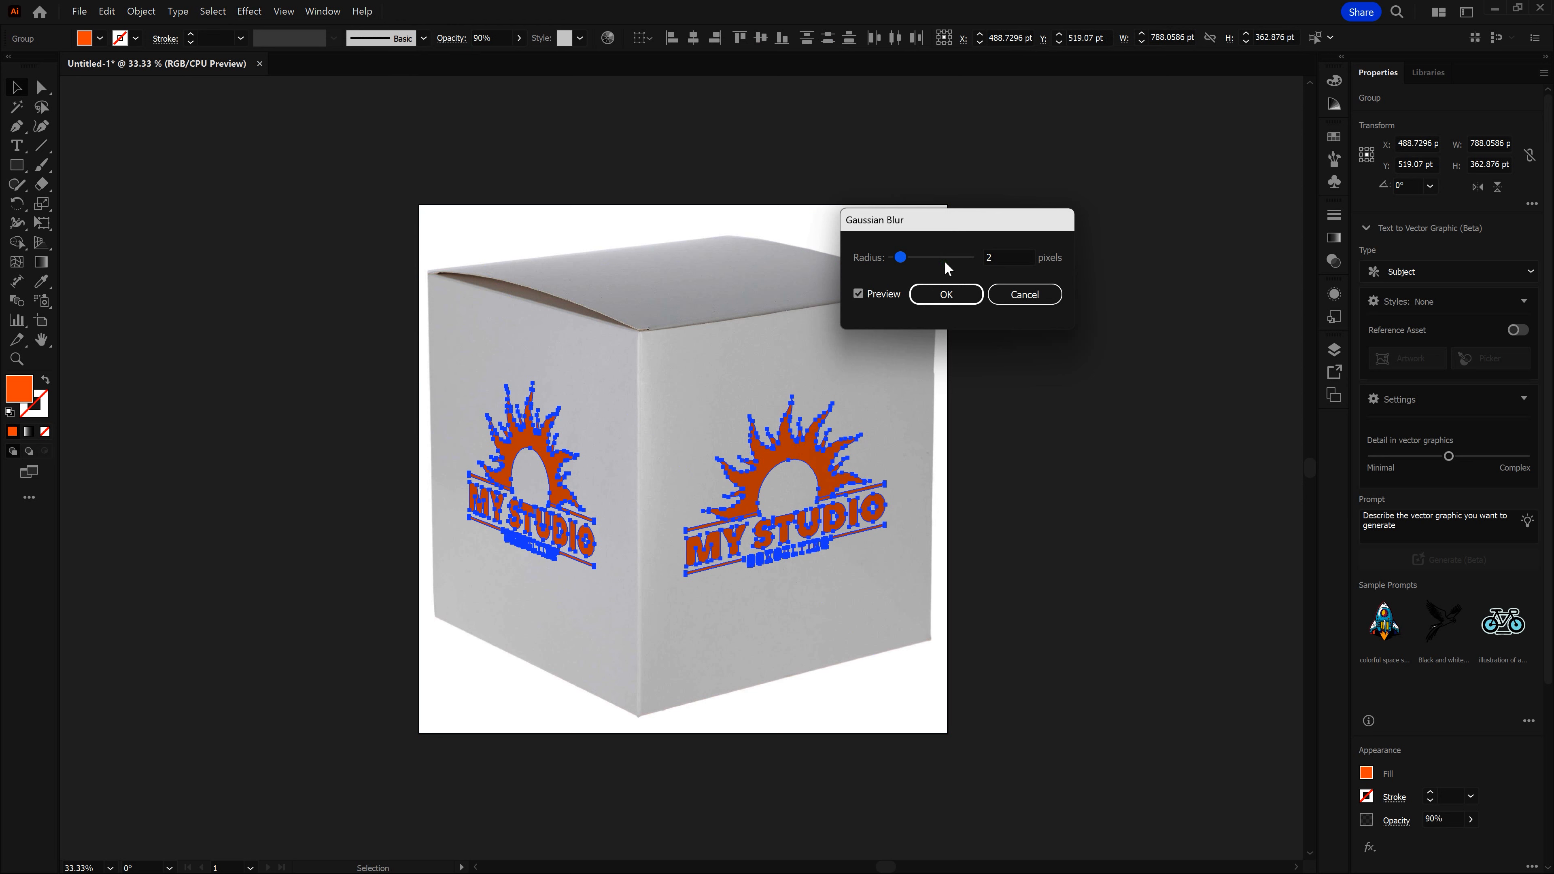
pyautogui.moveTo(898, 262); pyautogui.dragTo(958, 260)
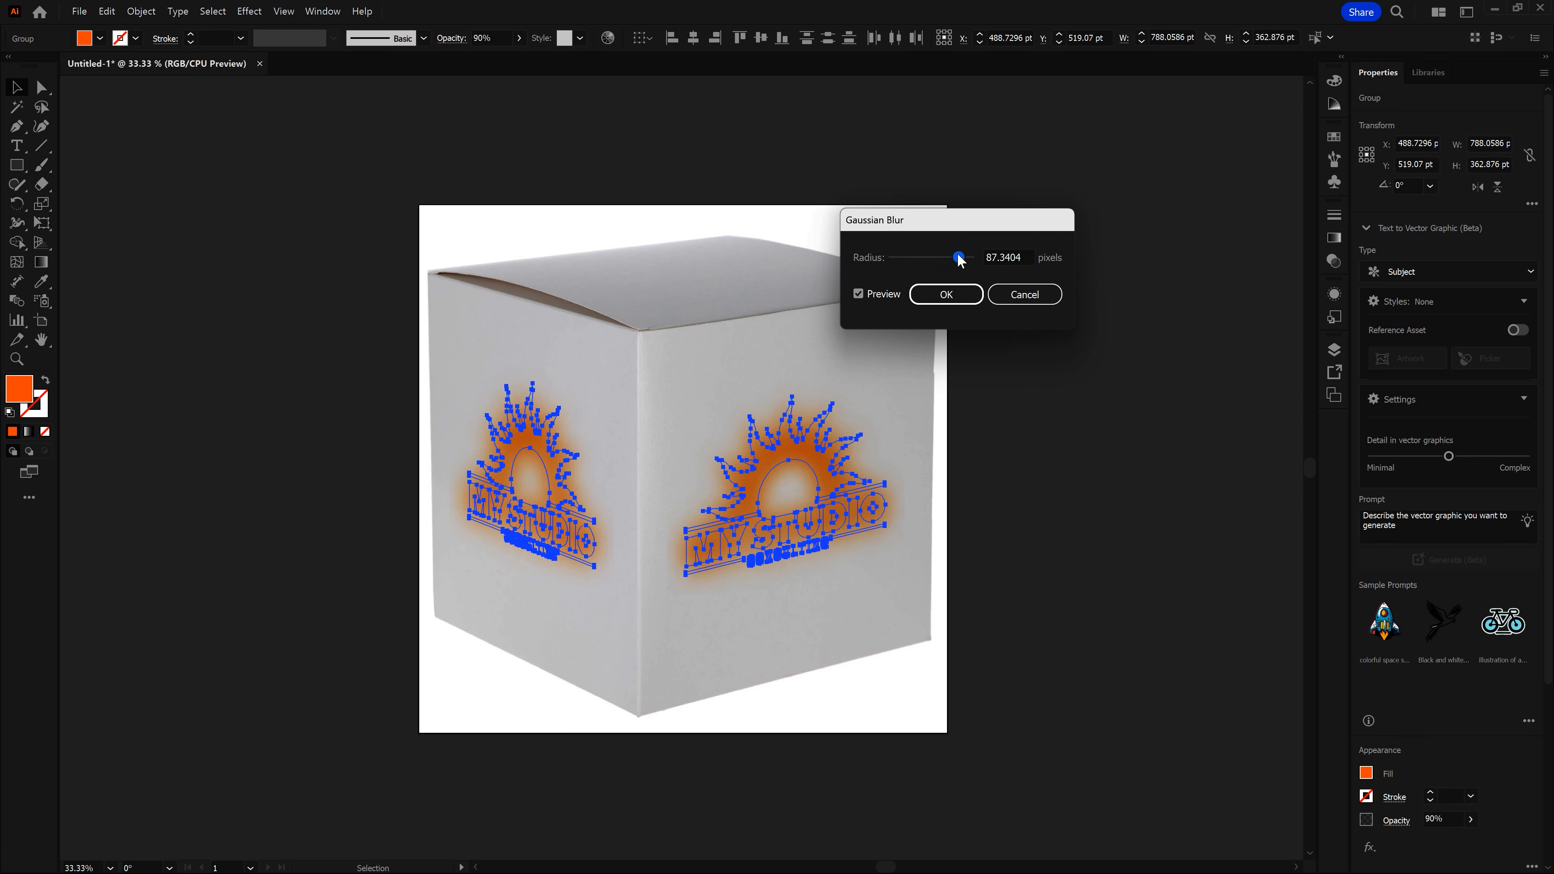
pyautogui.moveTo(958, 259); pyautogui.dragTo(881, 275)
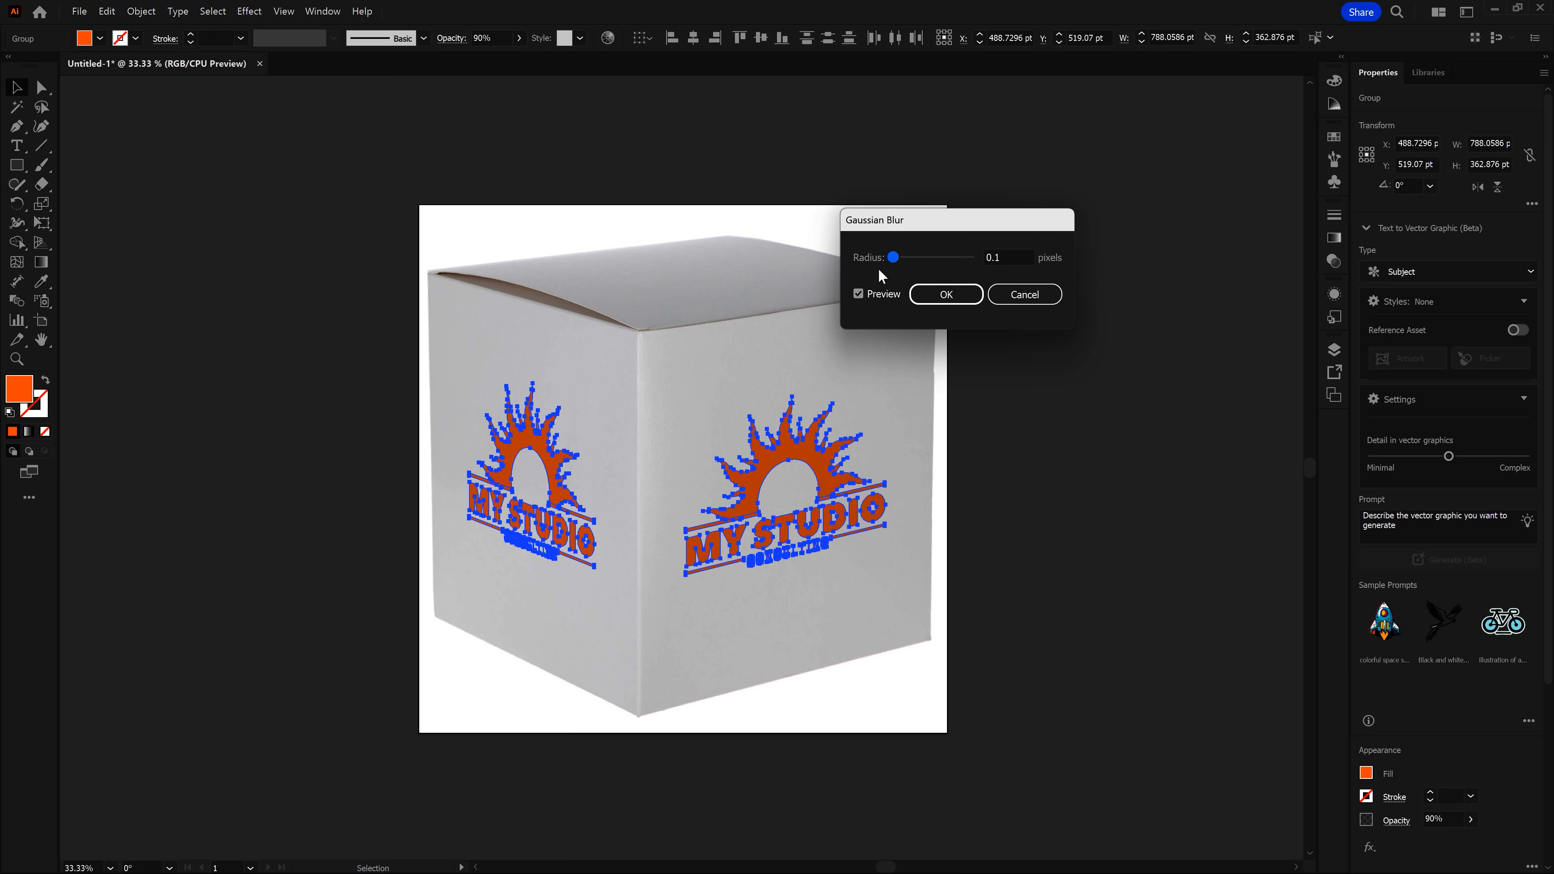
pyautogui.click(979, 264)
pyautogui.click(1010, 257)
pyautogui.write('2')
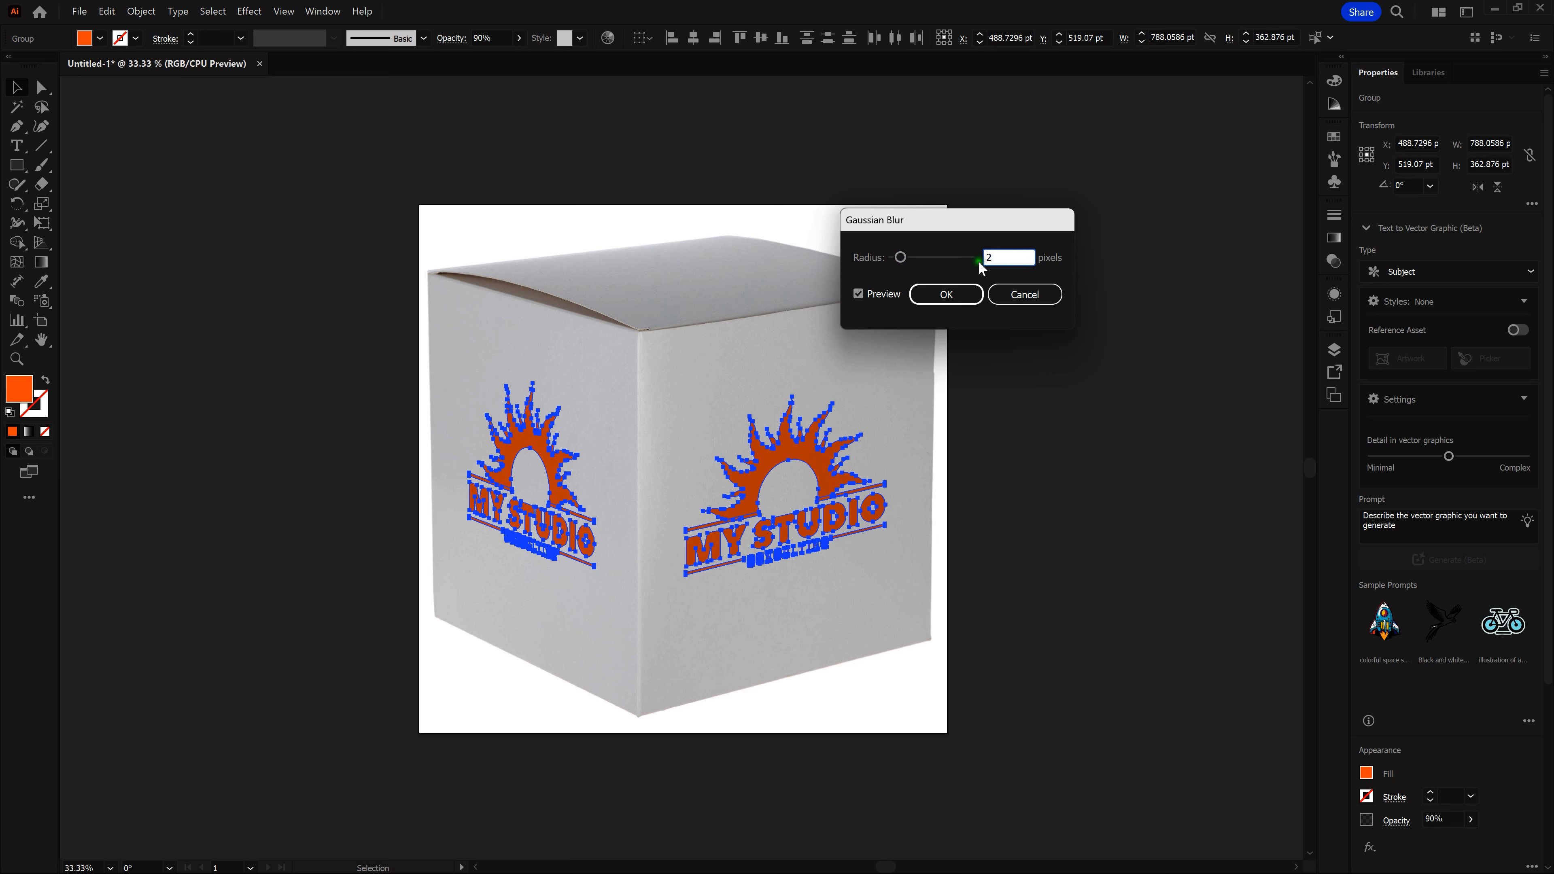
pyautogui.click(958, 293)
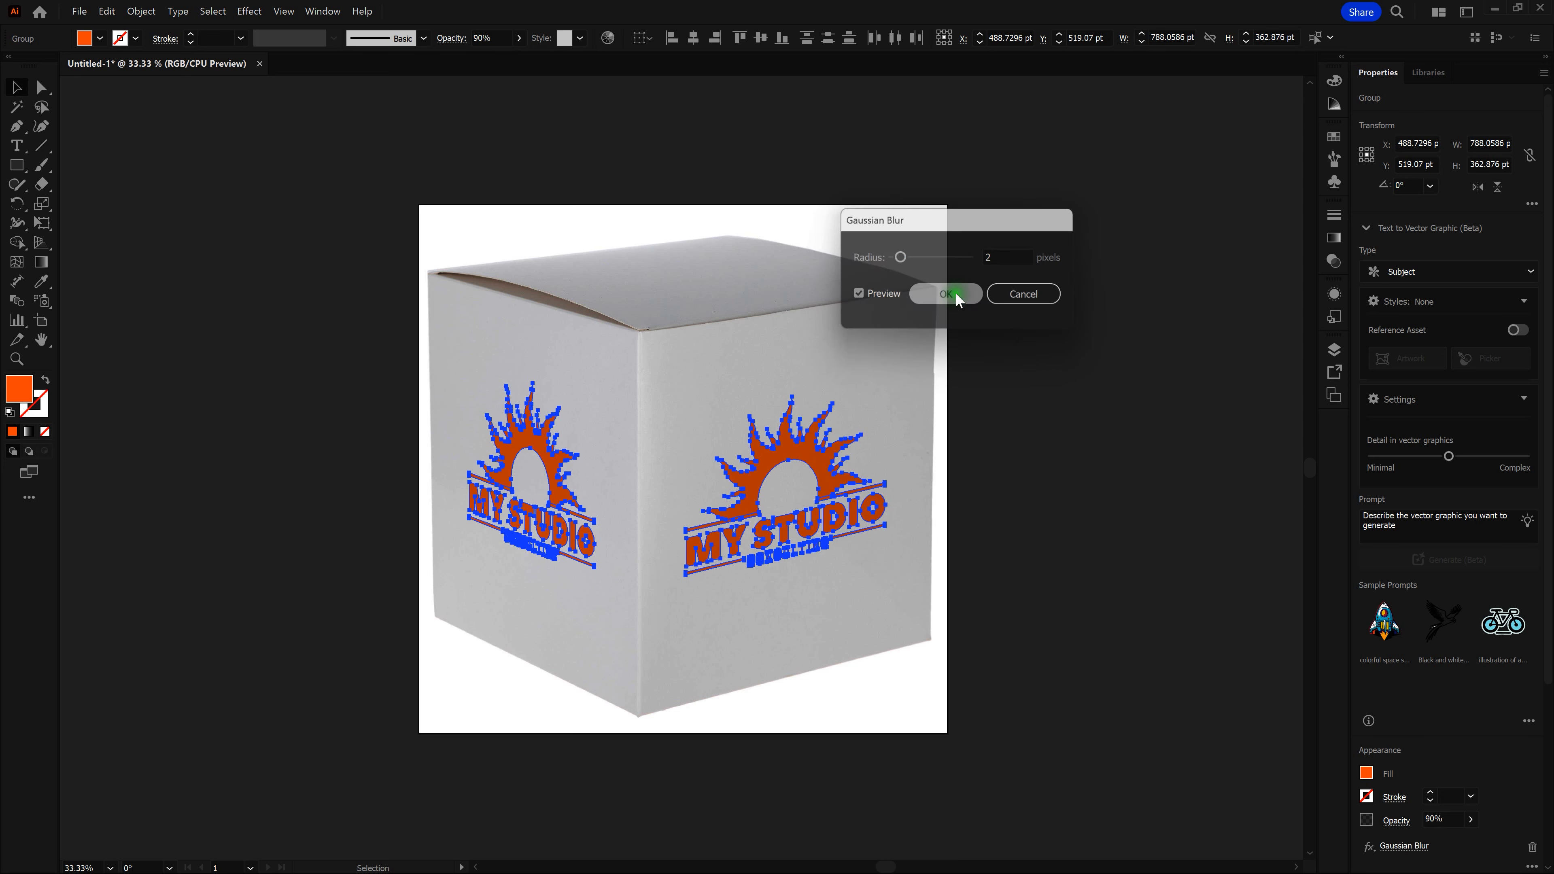
pyautogui.click(1058, 384)
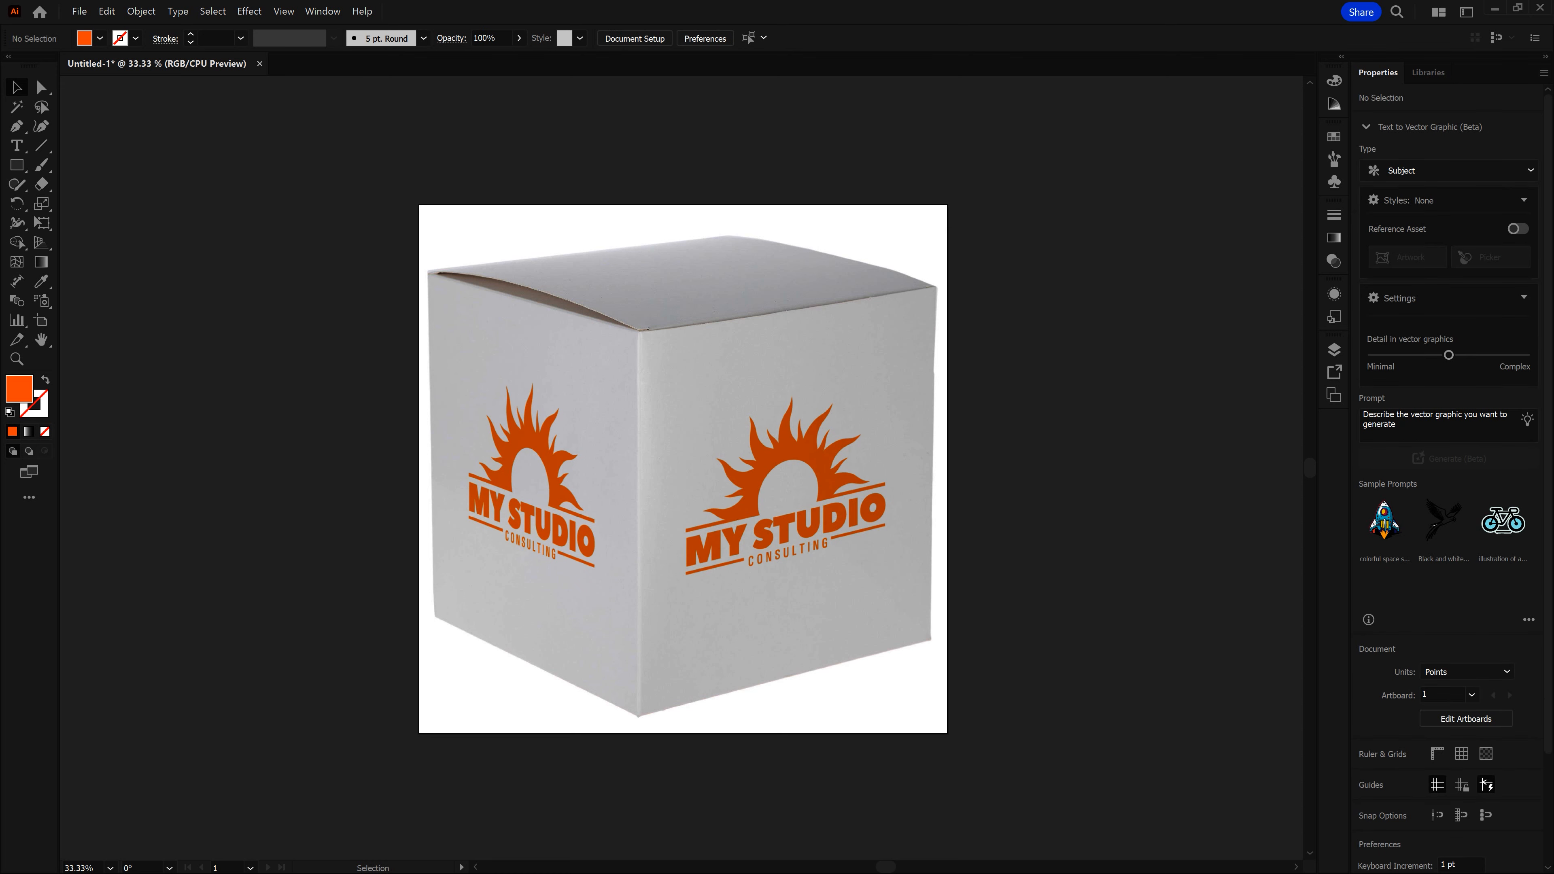
pyautogui.hotkey('ctrl', '+')
pyautogui.hotkey('ctrl', '+')
pyautogui.hotkey('ctrl', '+')
pyautogui.hotkey('ctrl', '+')
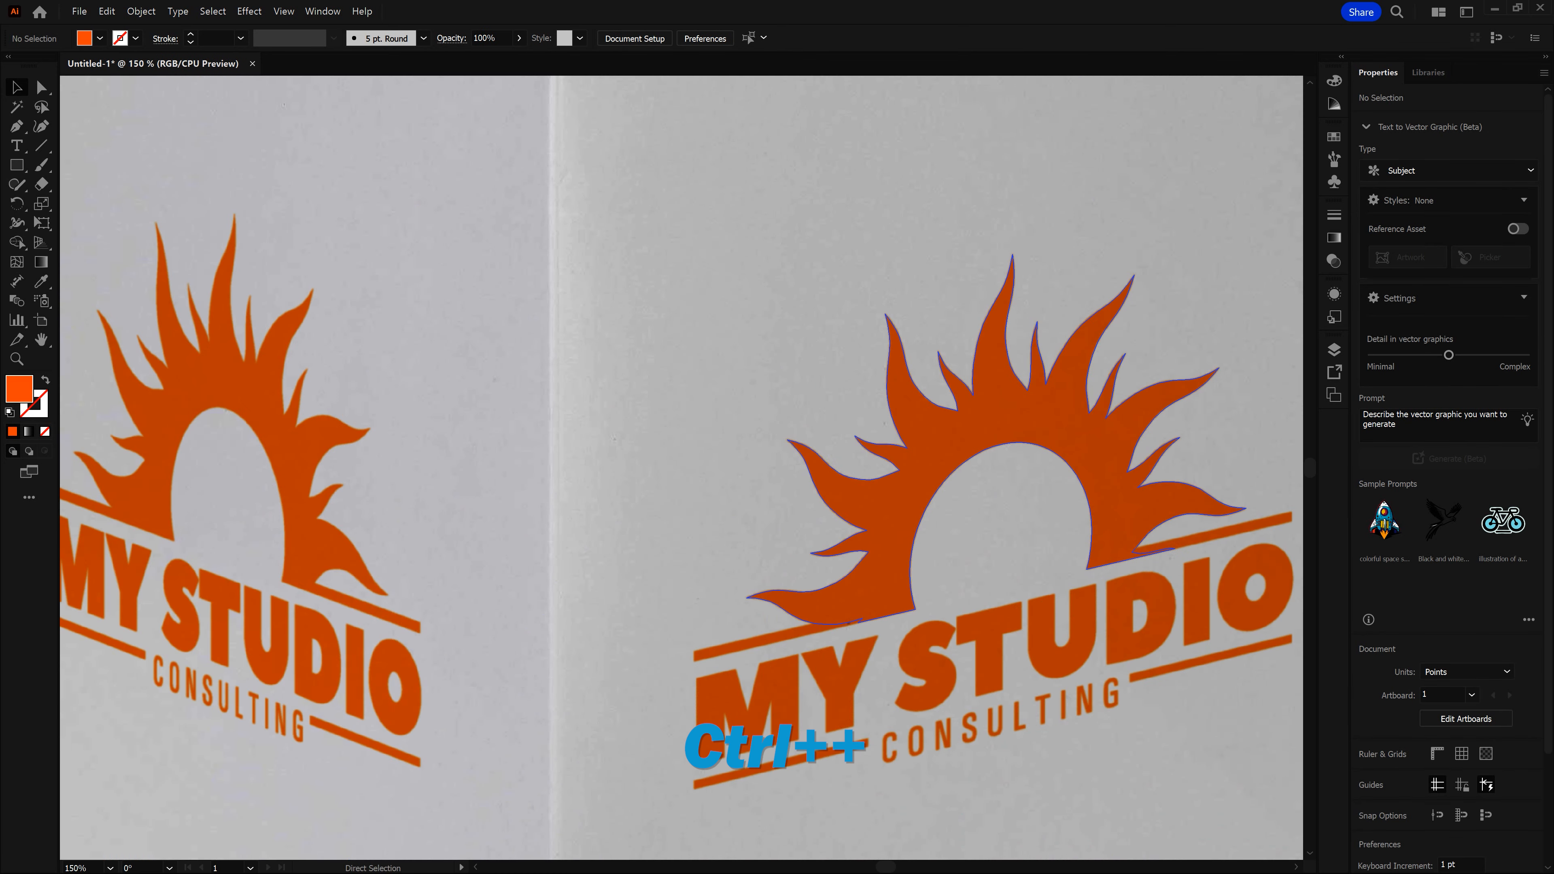
pyautogui.hotkey('ctrl', '+')
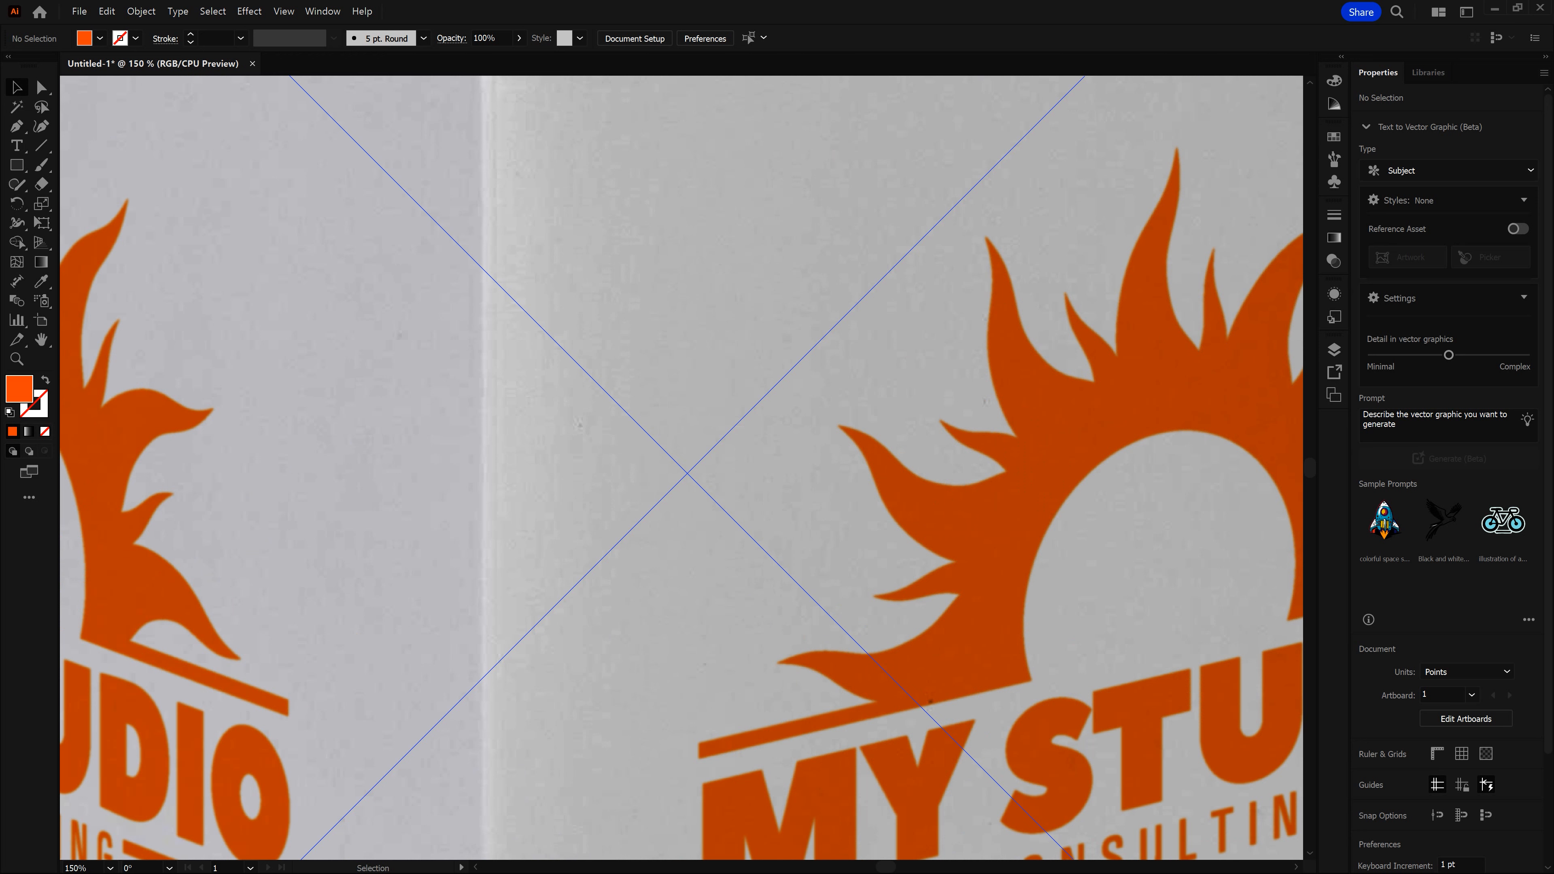
pyautogui.hotkey('ctrl', '0')
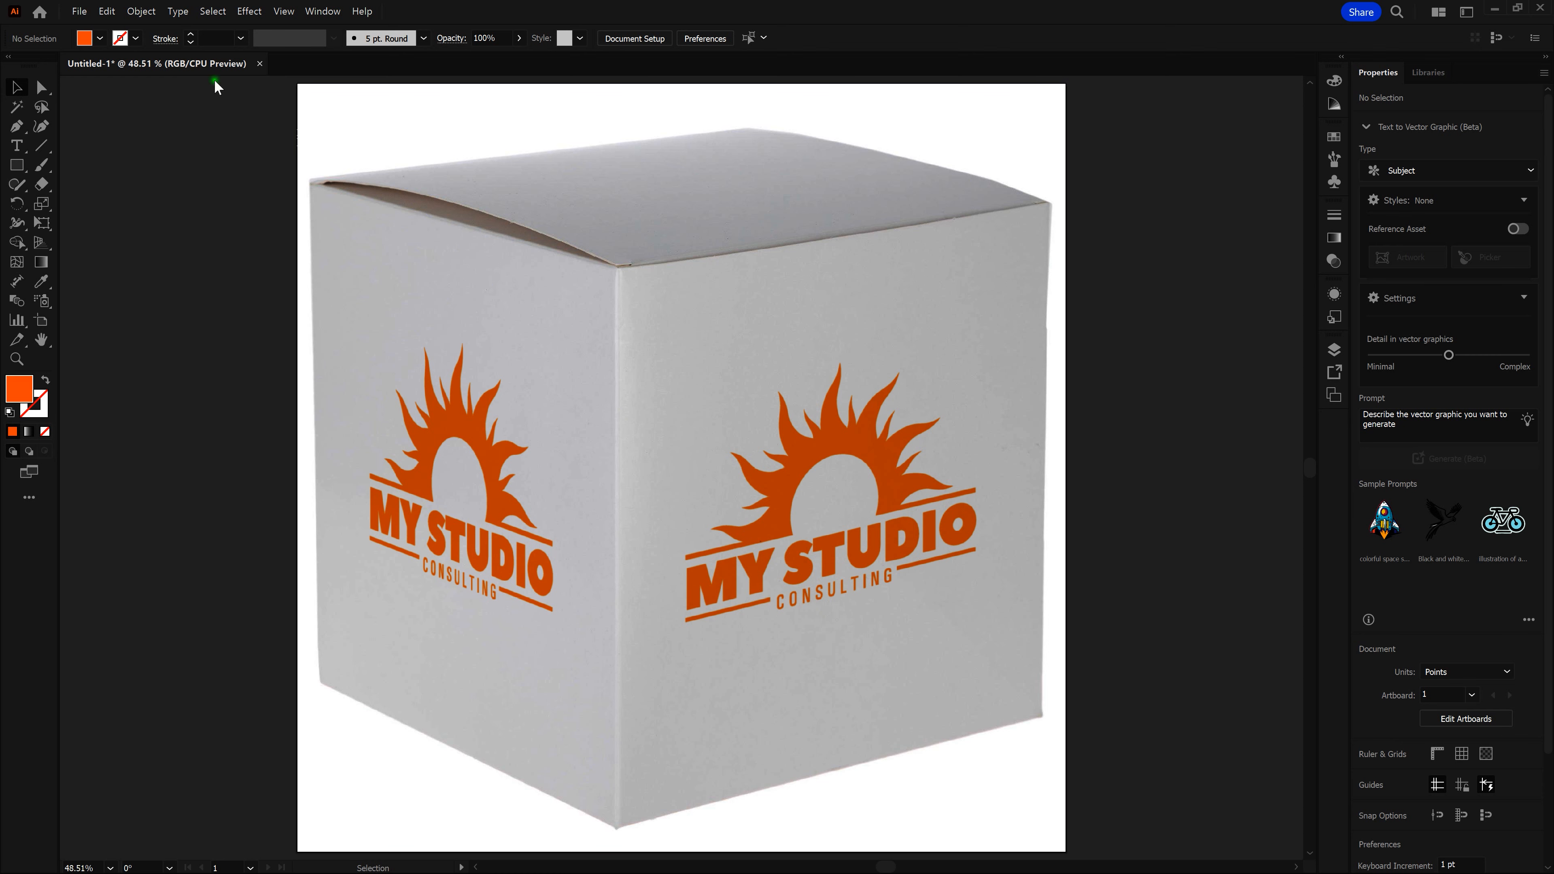
pyautogui.click(81, 11)
pyautogui.click(148, 158)
pyautogui.click(378, 361)
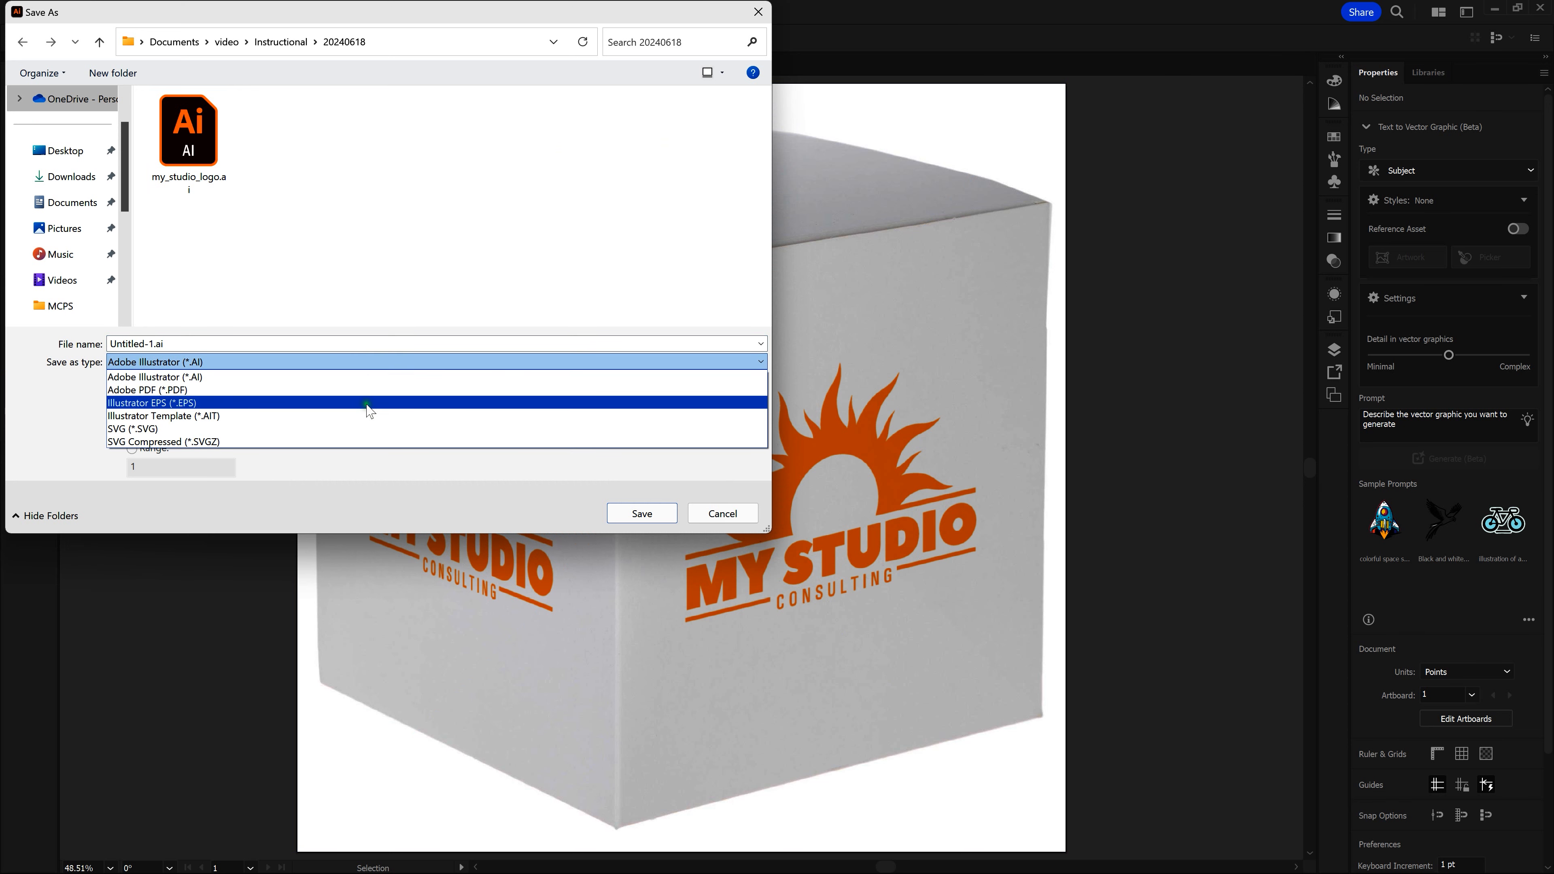
pyautogui.click(372, 391)
pyautogui.click(722, 515)
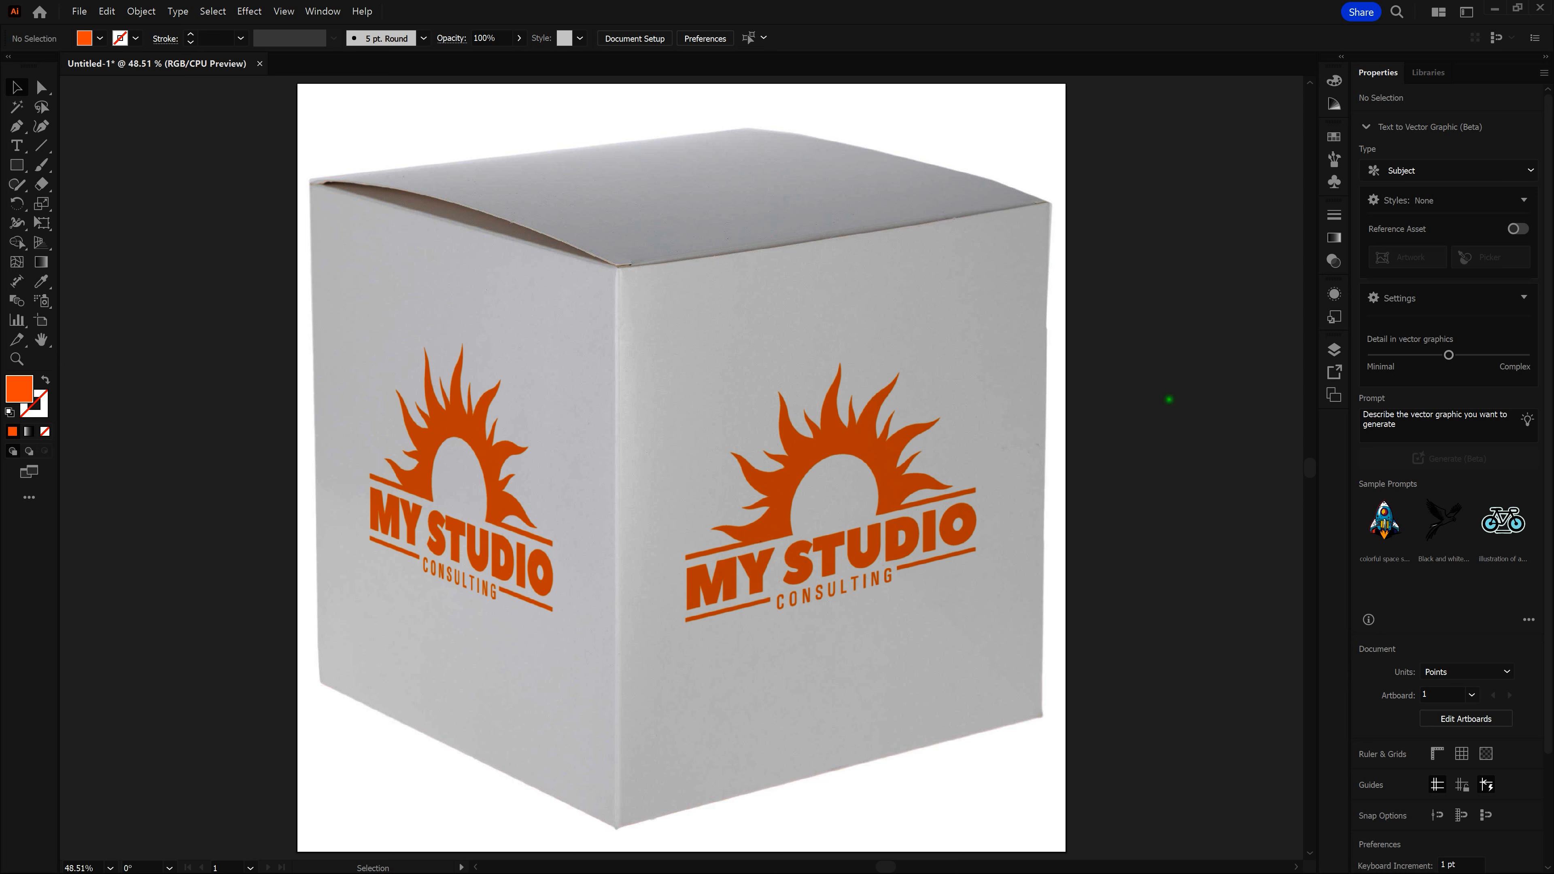
# Step: Select the box photo together with both logos and start exporting the selection for screens
pyautogui.moveTo(1145, 269); pyautogui.dragTo(233, 636)
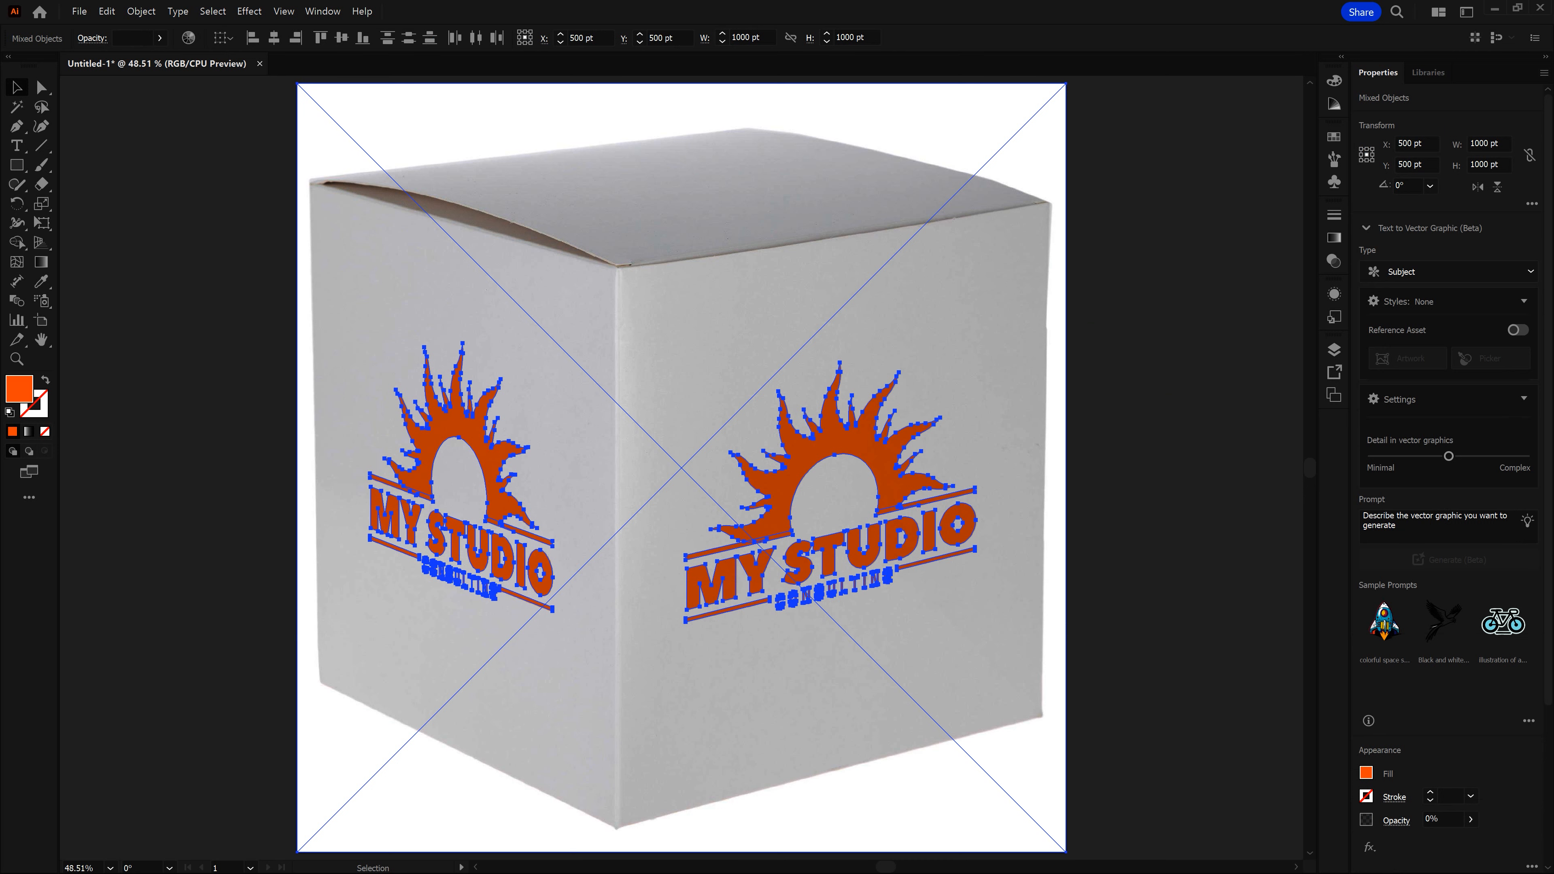
pyautogui.rightClick(560, 490)
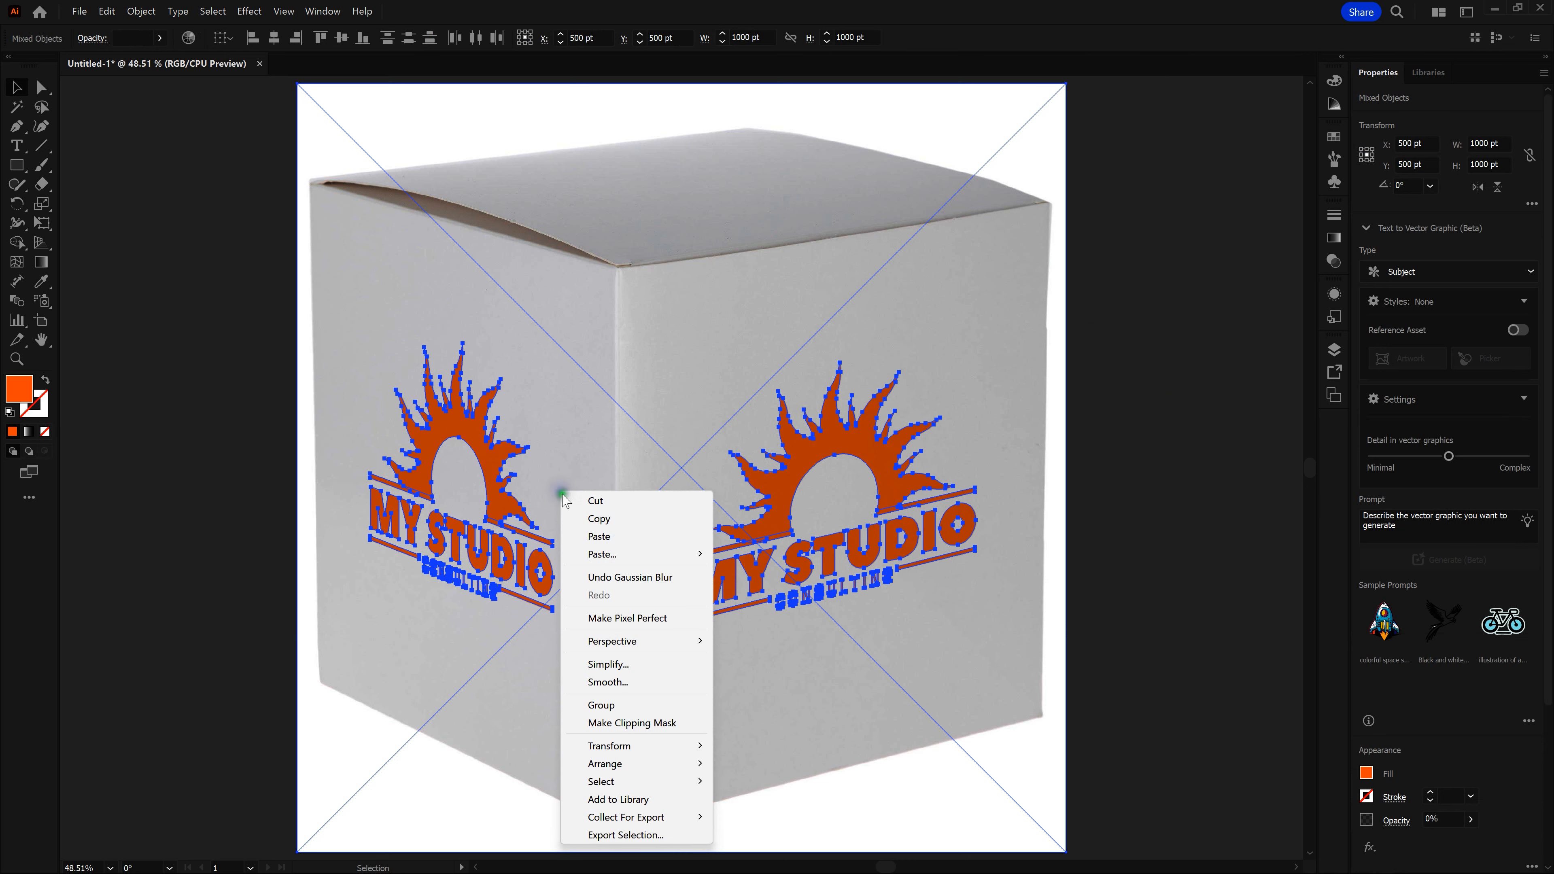
pyautogui.click(656, 835)
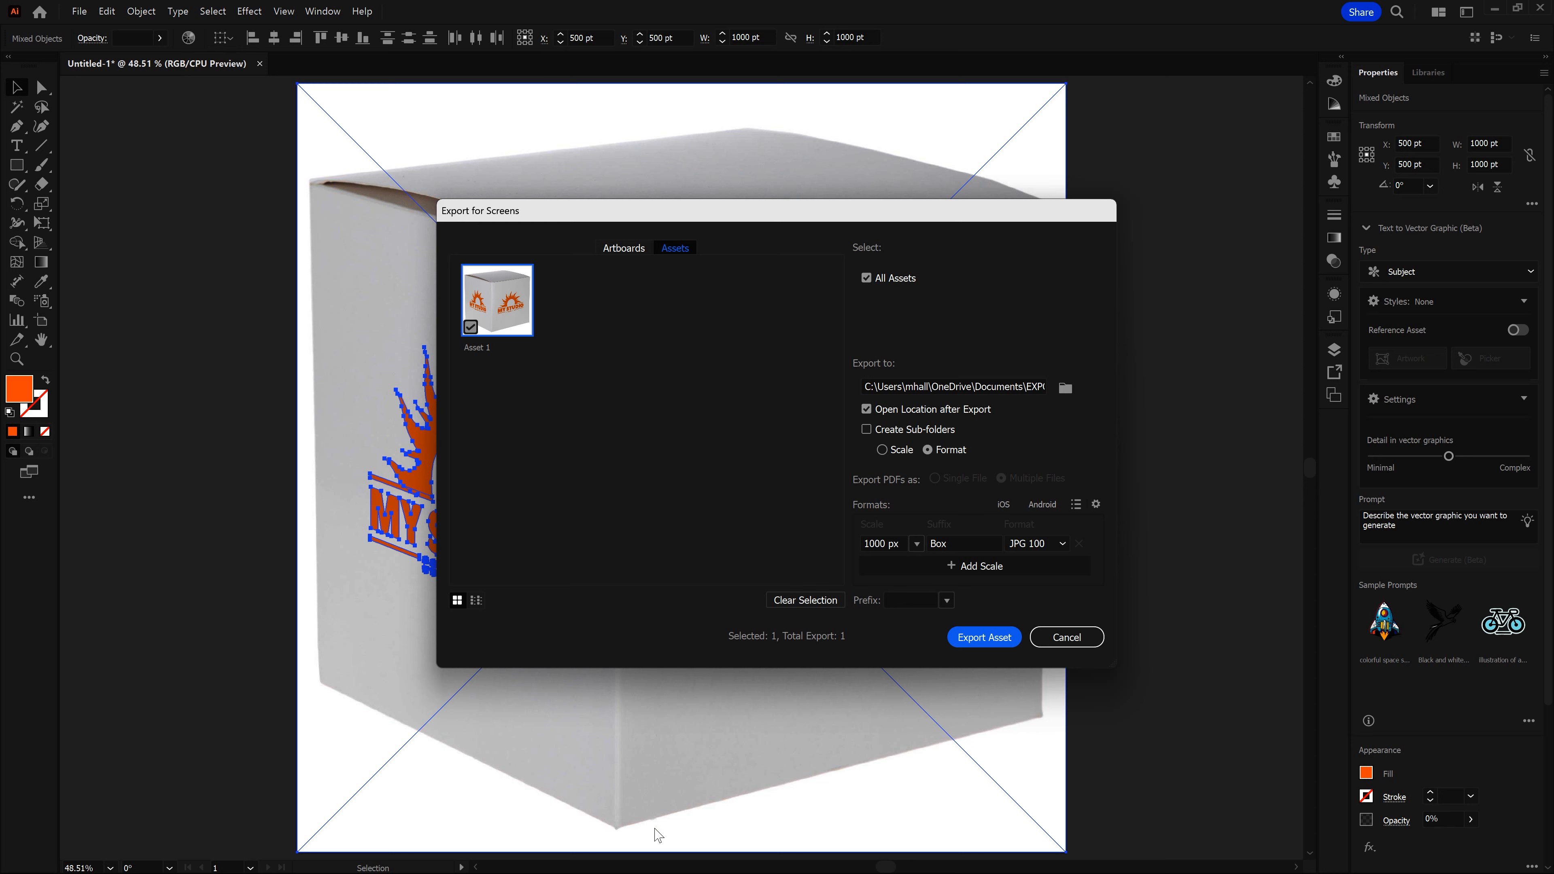
# Step: Clear the export file name suffix and choose the EXPORT_TEST folder in Documents as the export location
pyautogui.click(955, 544)
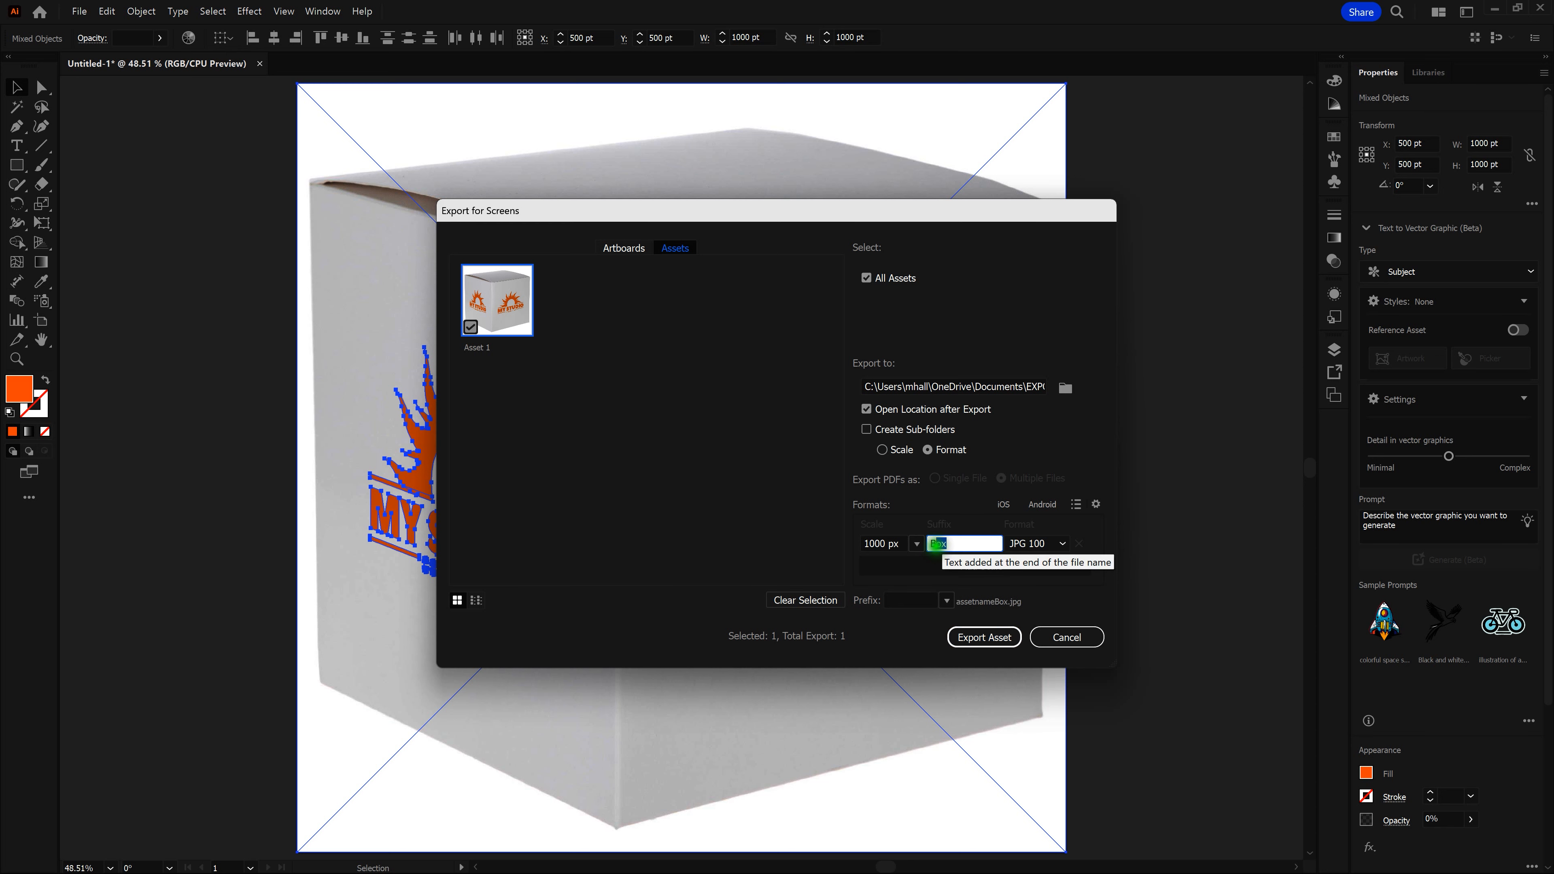
pyautogui.press('BackSpace')
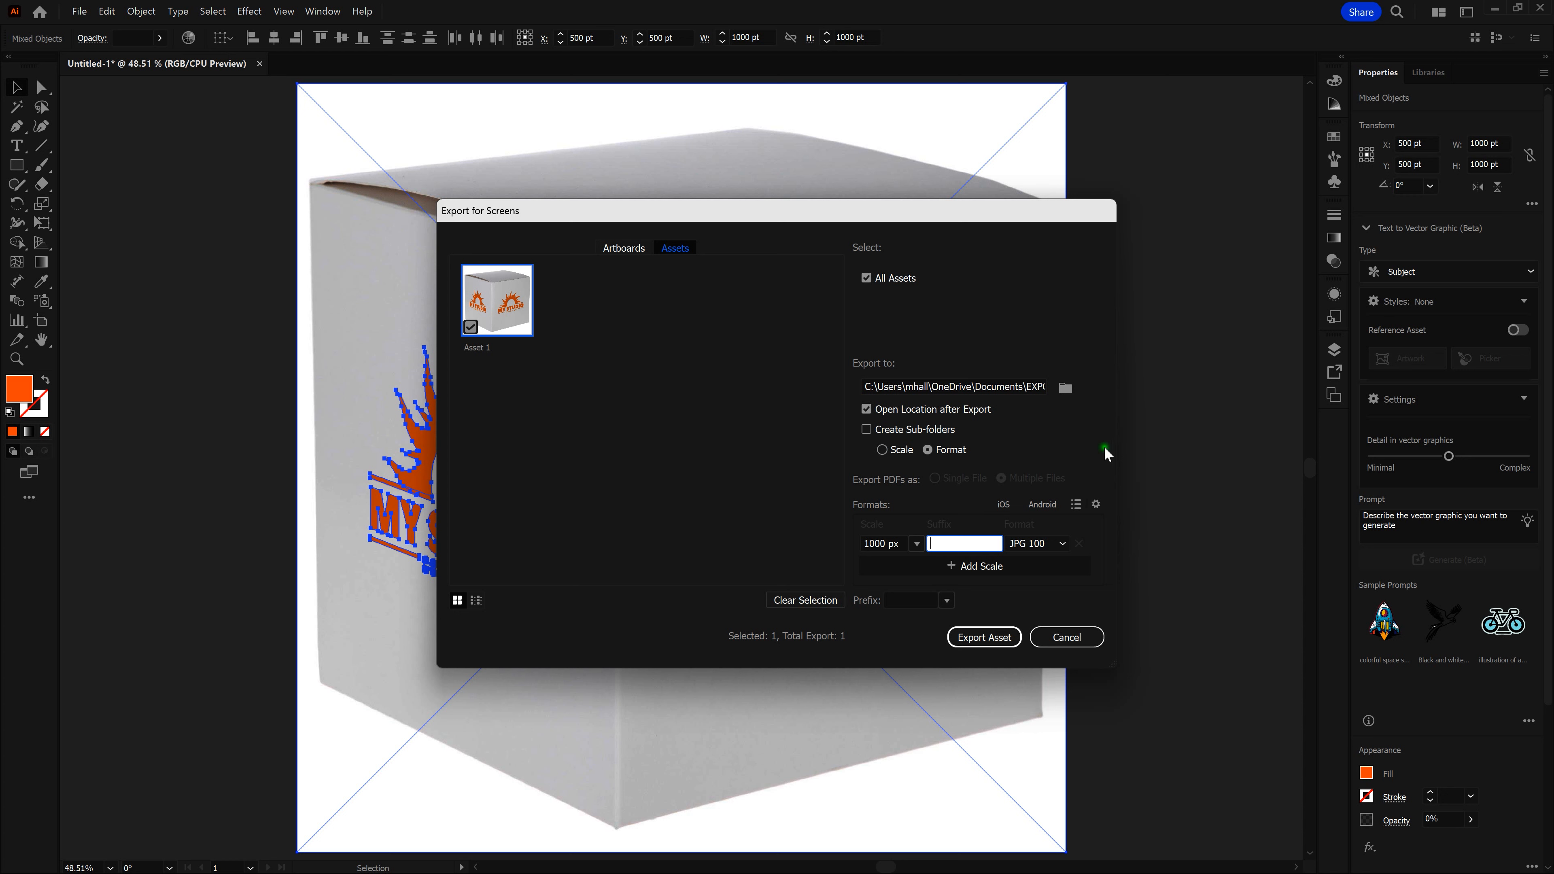
pyautogui.click(1067, 389)
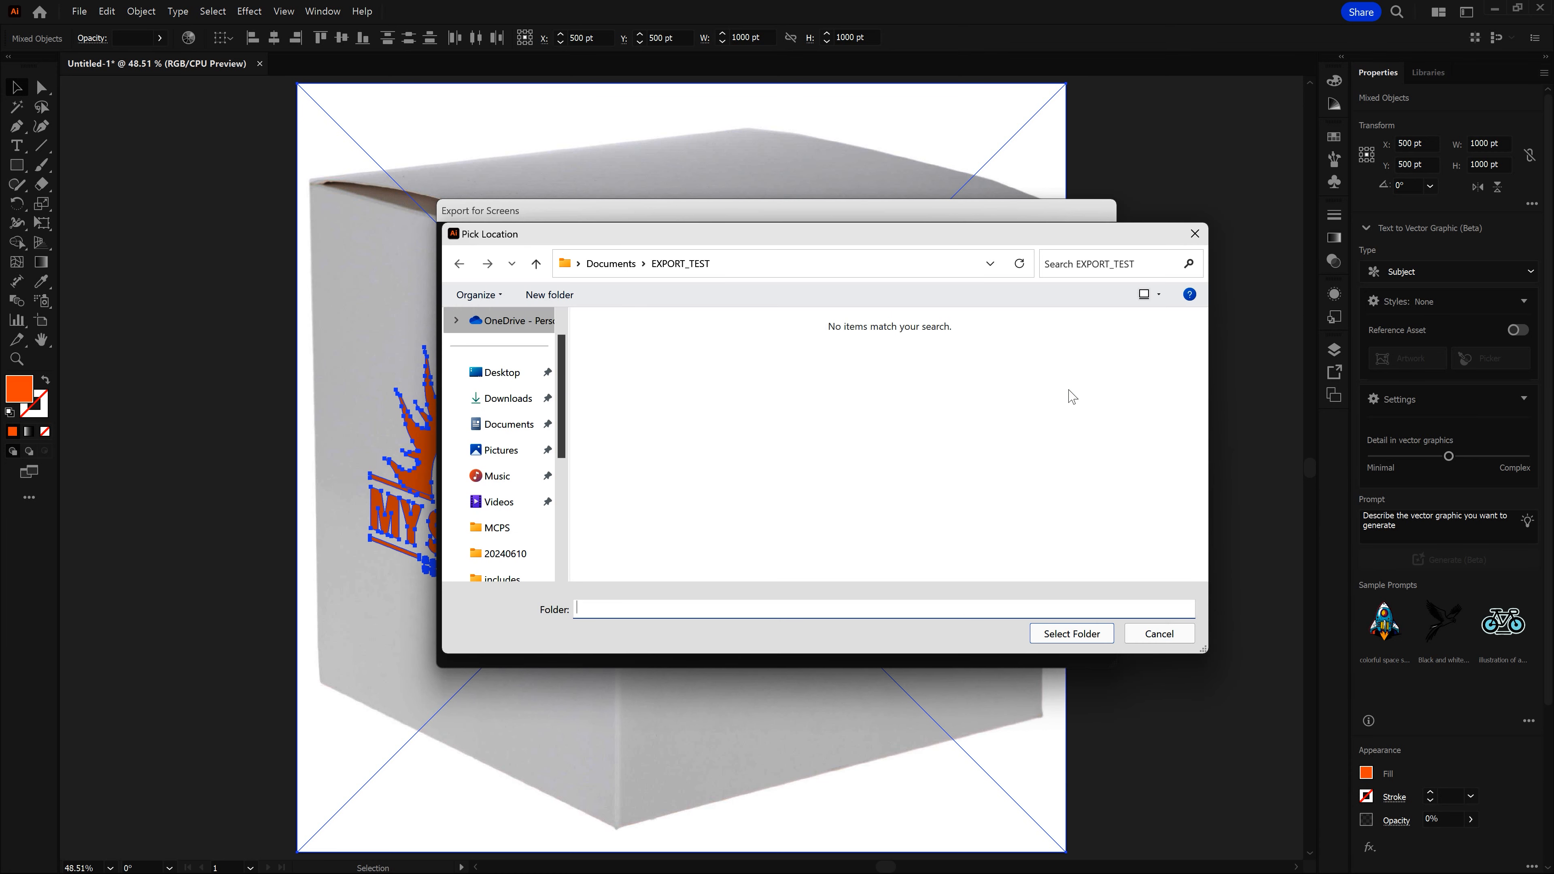
pyautogui.click(1179, 591)
pyautogui.click(1084, 635)
pyautogui.click(1177, 561)
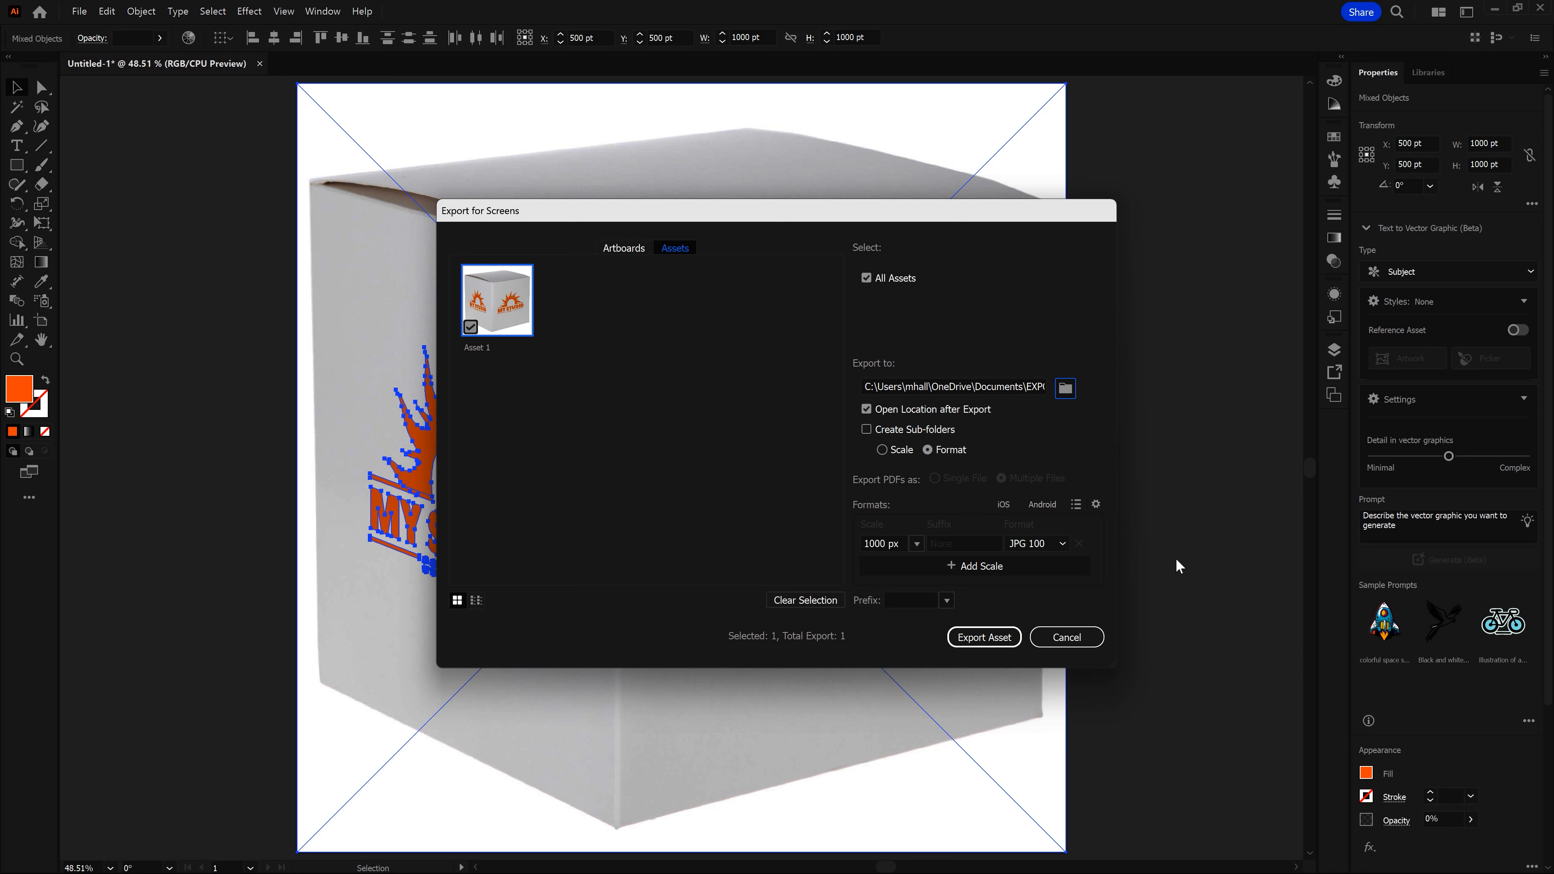
# Step: Scale the exported asset by width at 1000 px and choose JPG 100 as its format
pyautogui.click(1094, 559)
pyautogui.click(916, 543)
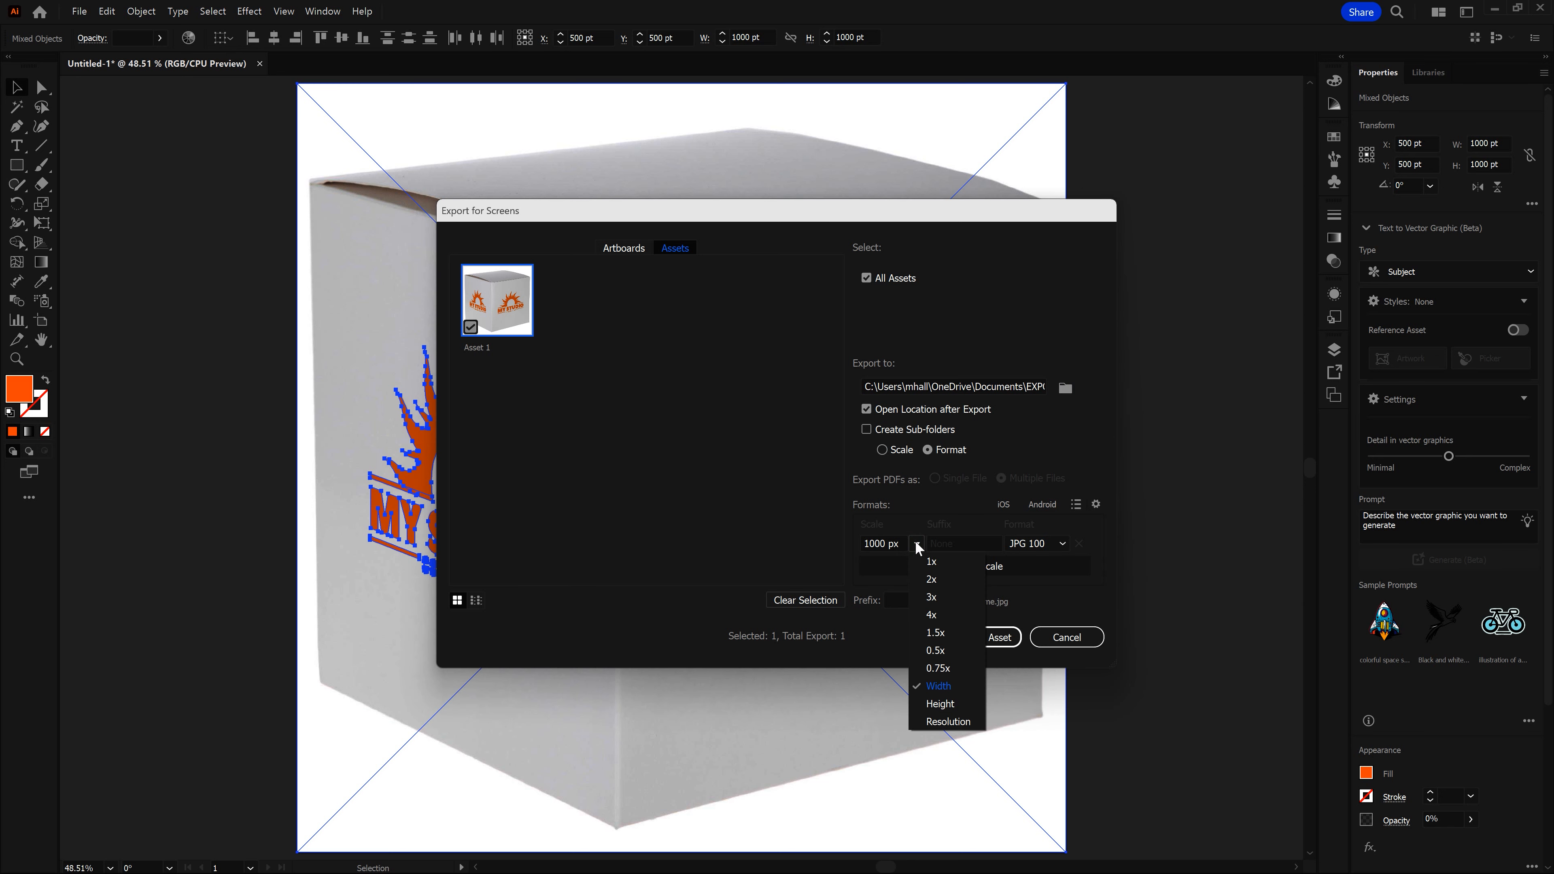
pyautogui.click(958, 680)
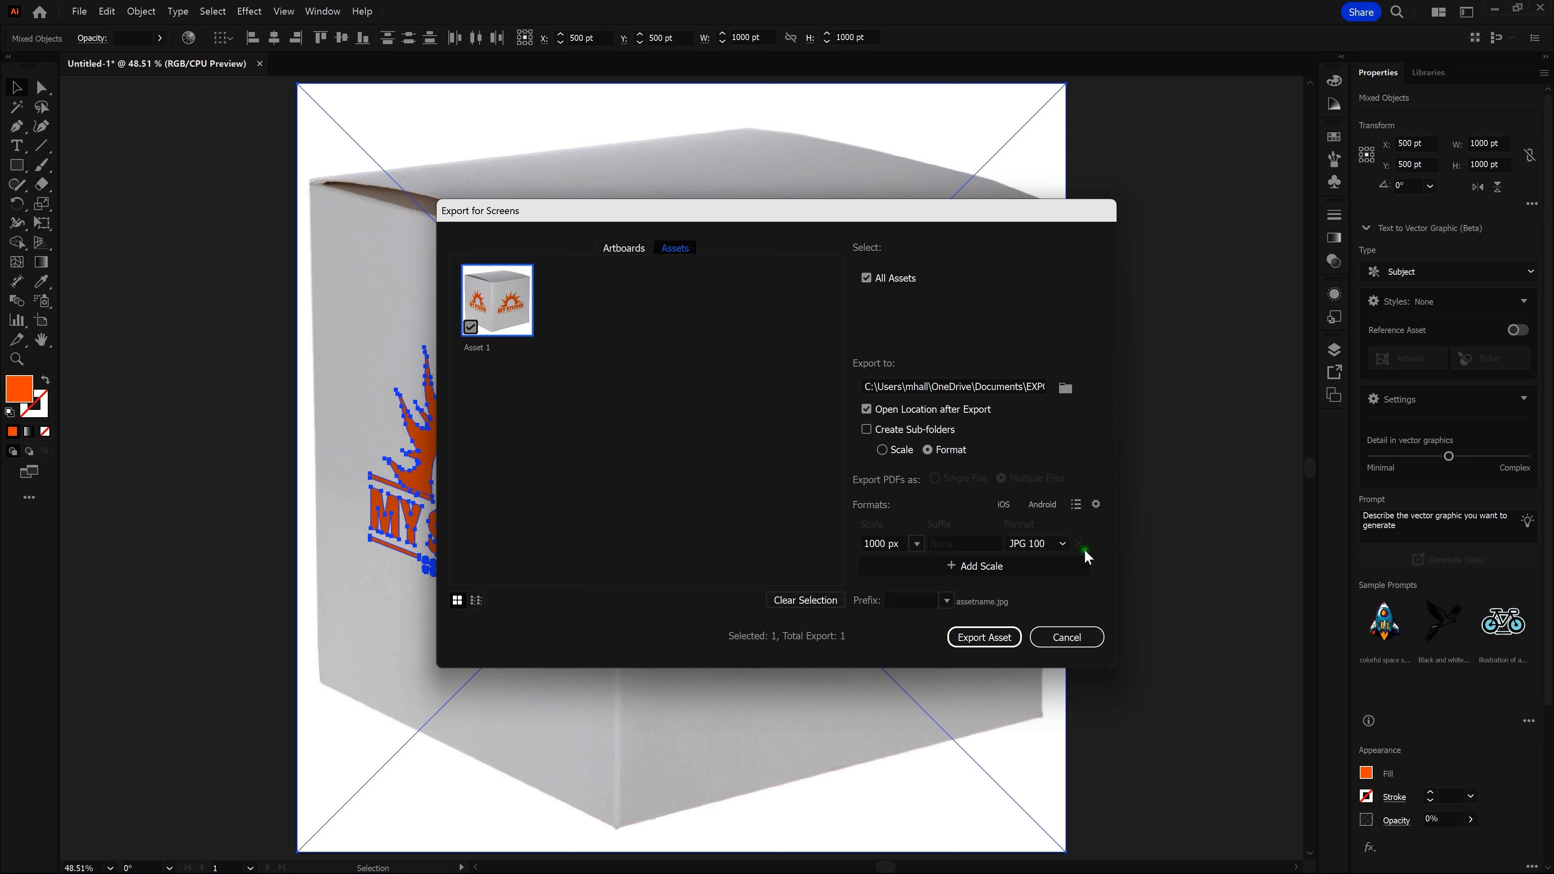
pyautogui.click(1062, 544)
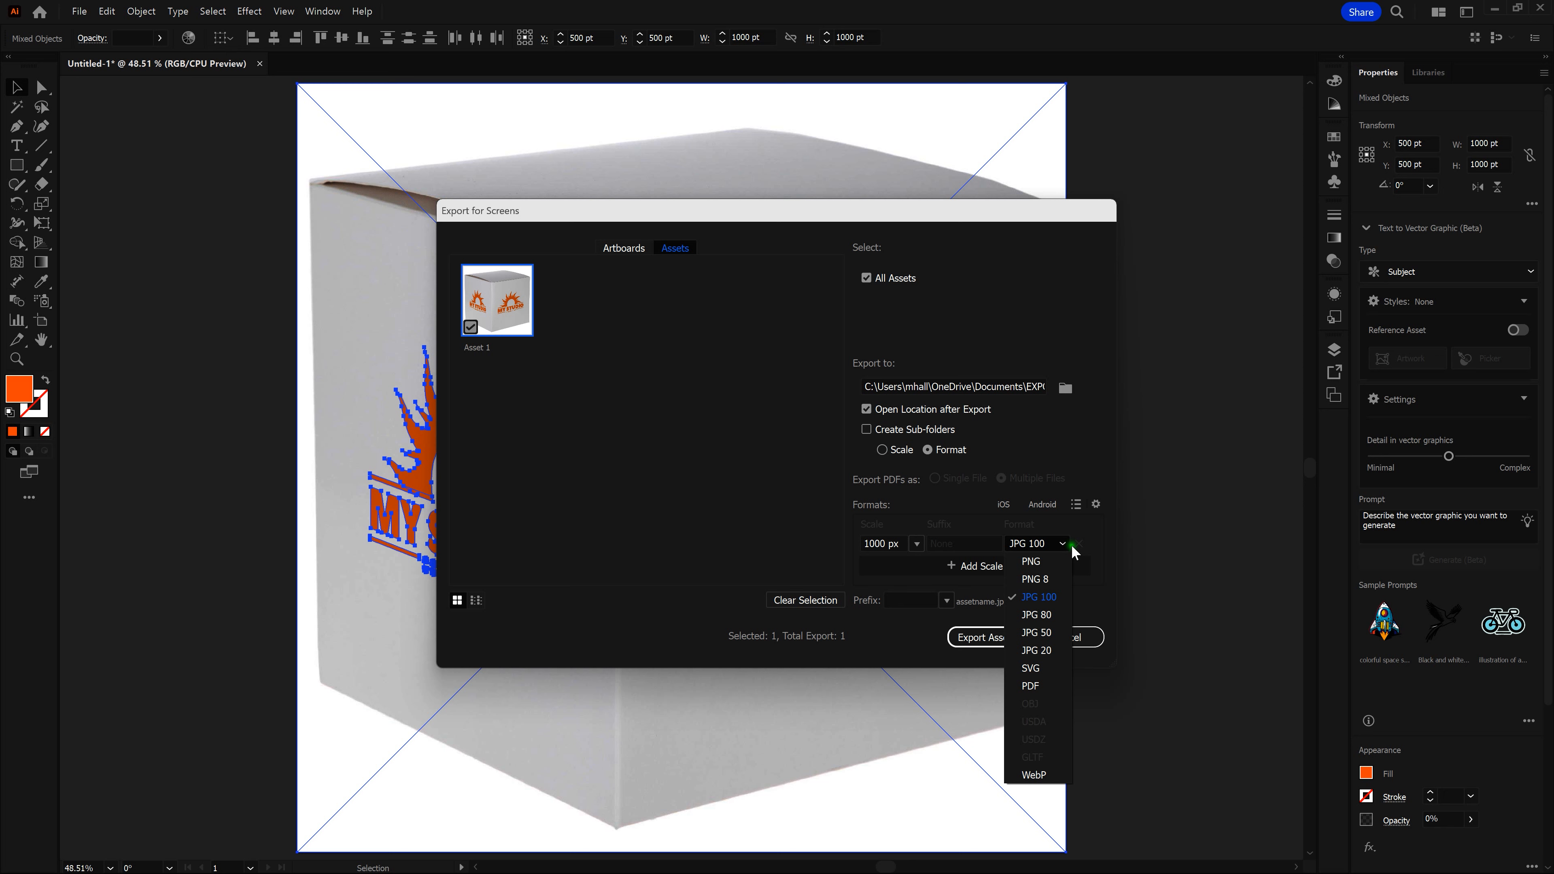
pyautogui.click(1057, 599)
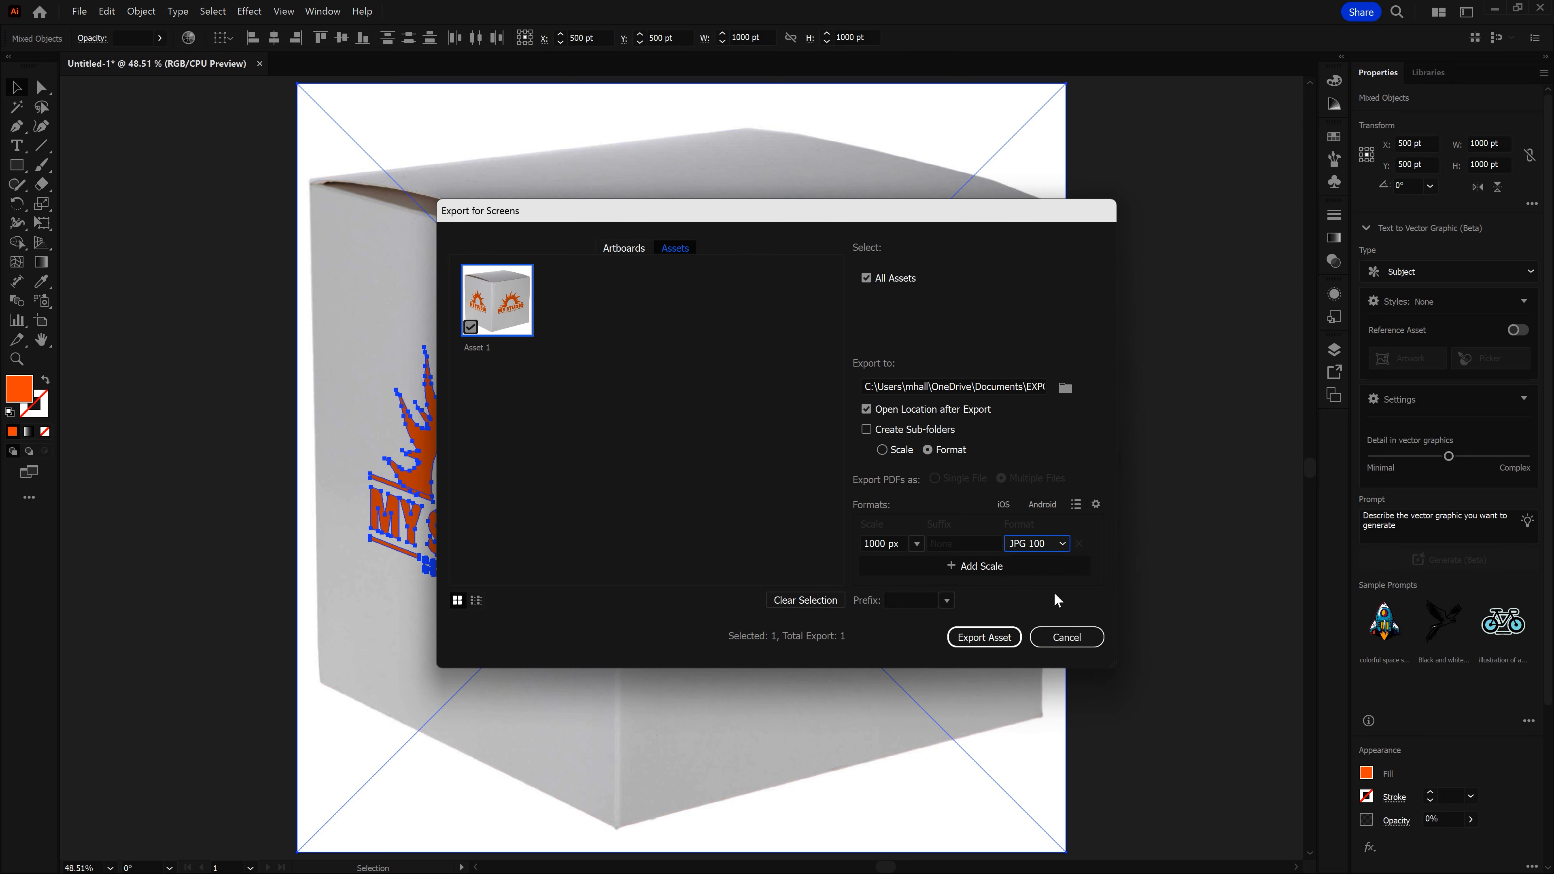